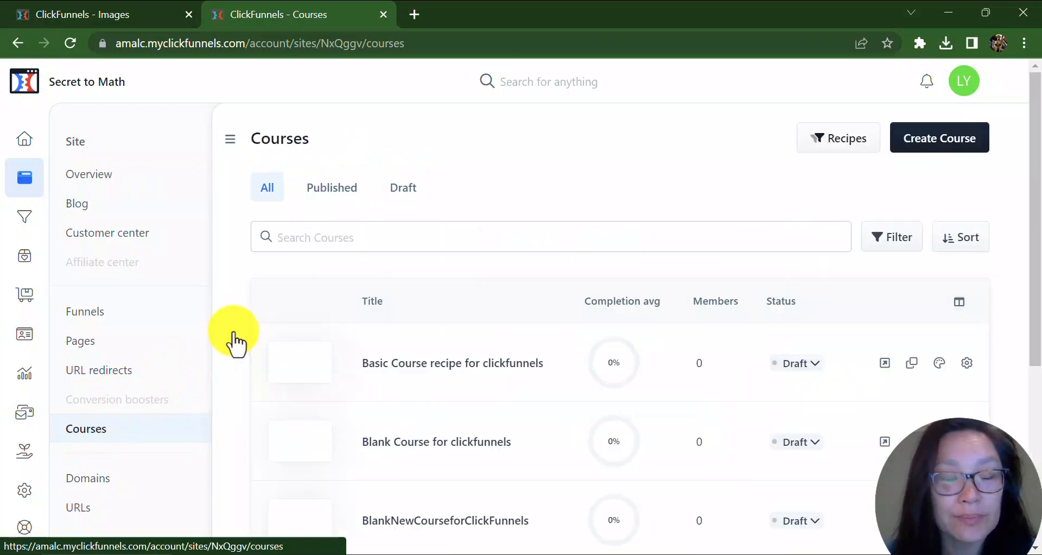
# Open the Secret to Easy Math course from the courses list.
pyautogui.scroll(-5, 426, 280)
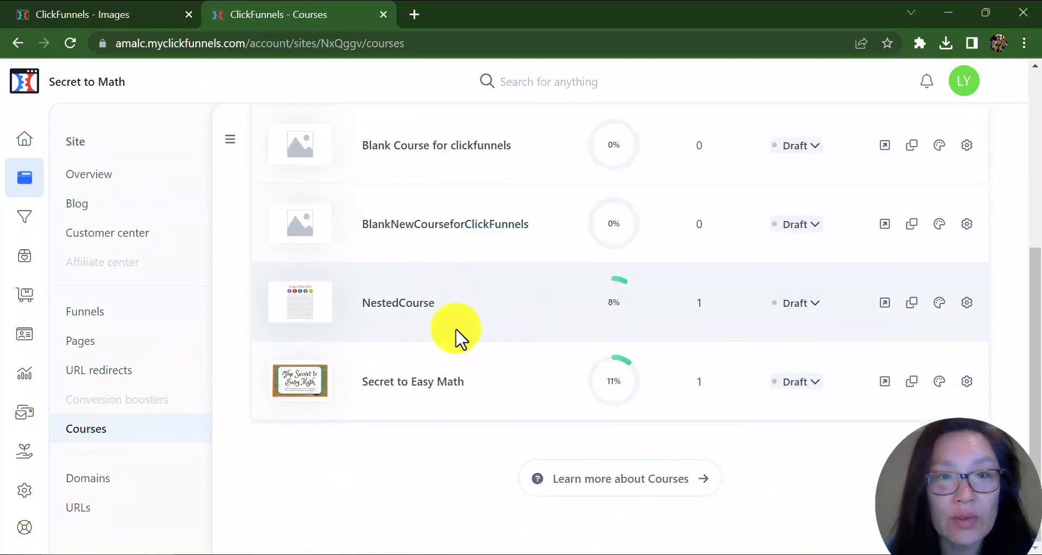
pyautogui.click(401, 397)
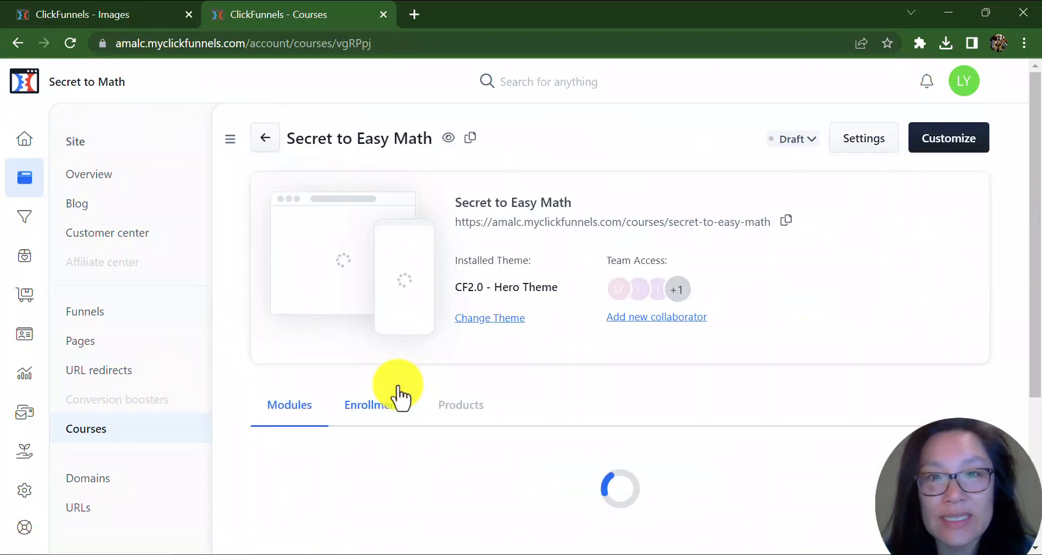
# Preview the Lesson 1 module in a new tab, close the Images tab, and return to the Lesson 1 settings.
pyautogui.scroll(-3, 531, 402)
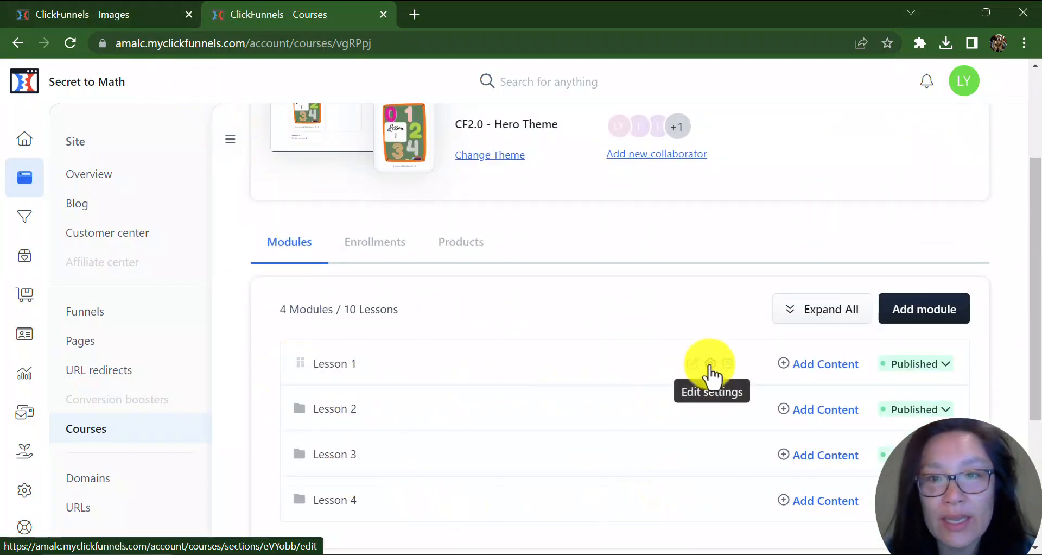
pyautogui.click(729, 363)
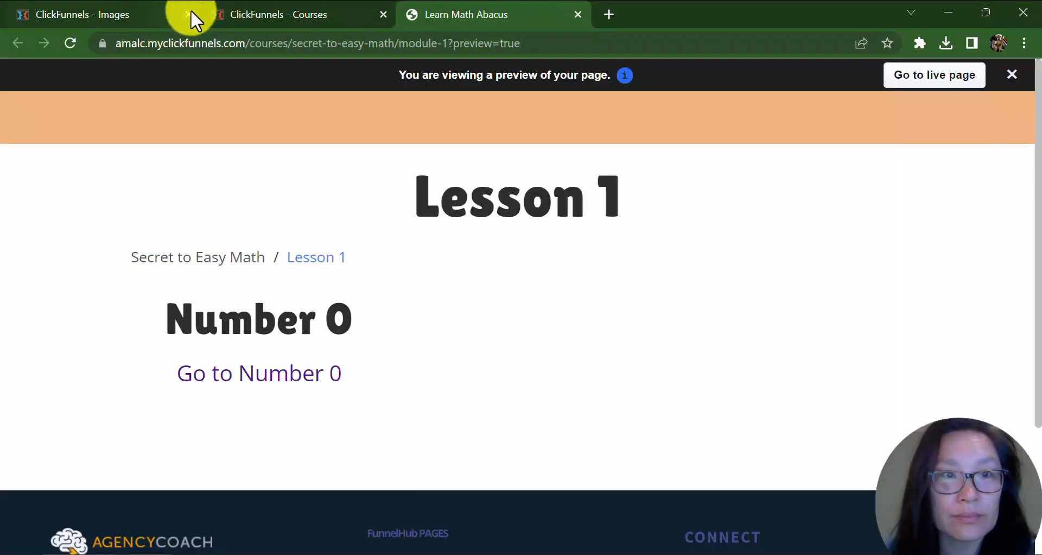
pyautogui.click(189, 15)
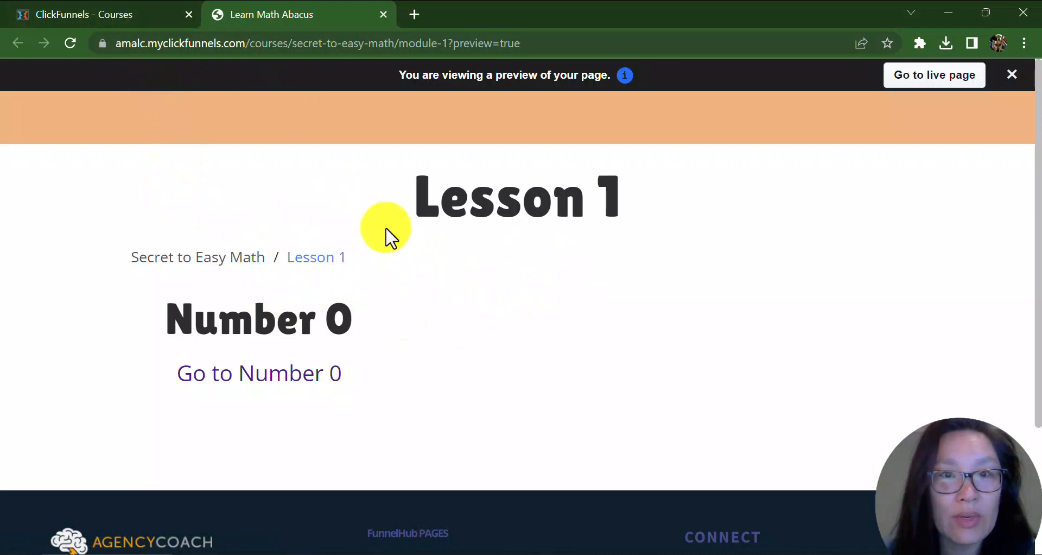
pyautogui.click(134, 18)
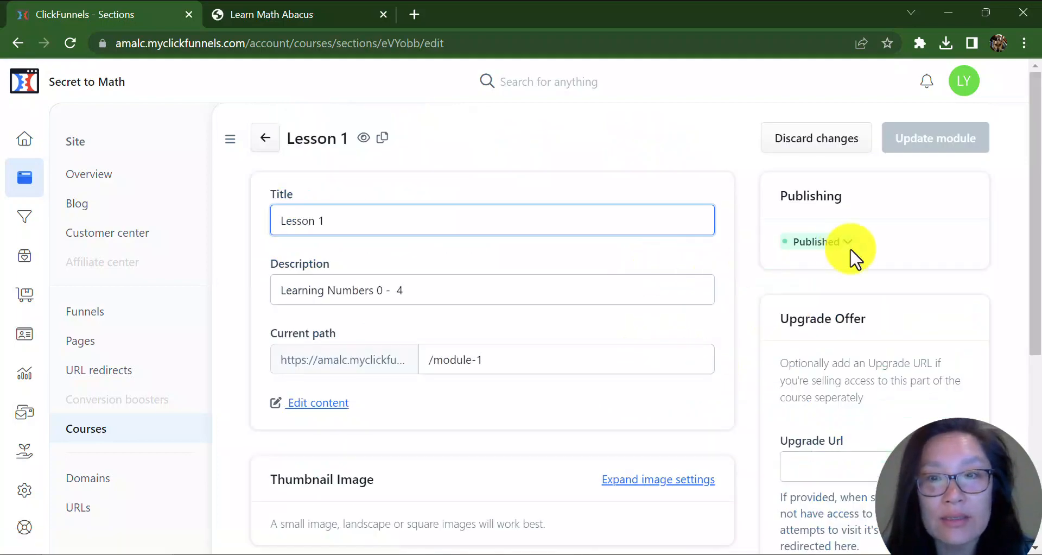
# Expand Lesson 1's advanced settings to review the style and template page options.
pyautogui.scroll(-5, 951, 325)
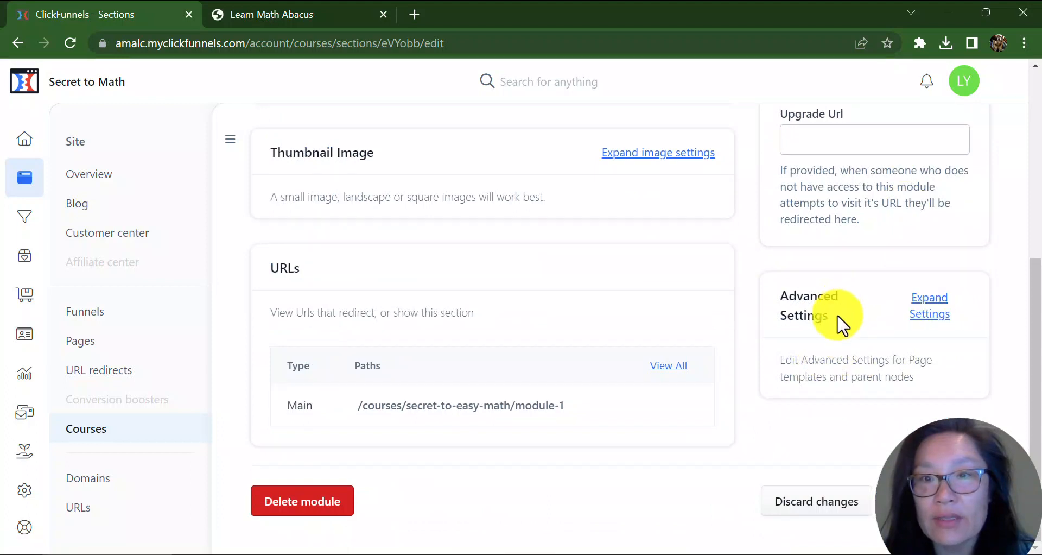
pyautogui.click(916, 325)
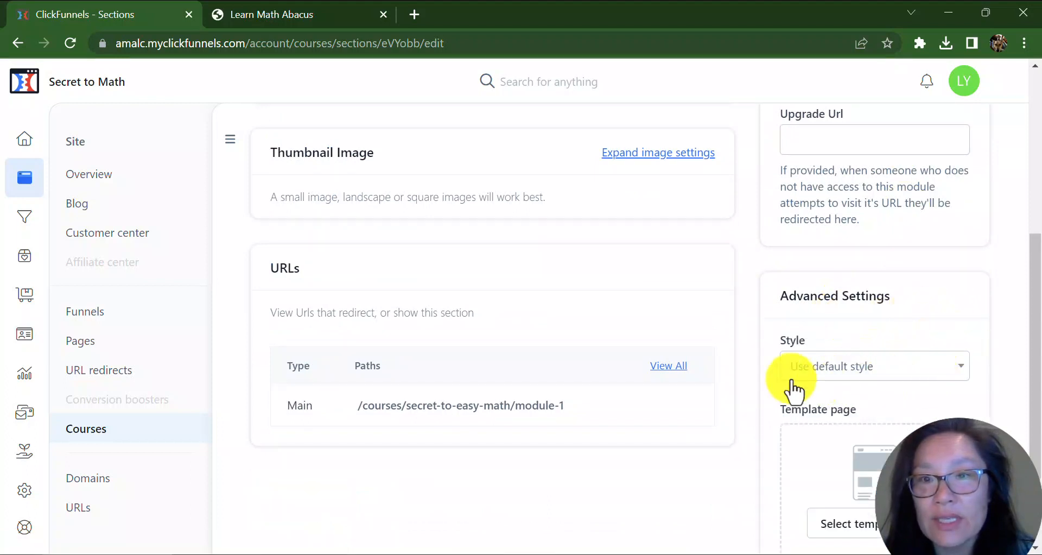
pyautogui.scroll(-2, 923, 374)
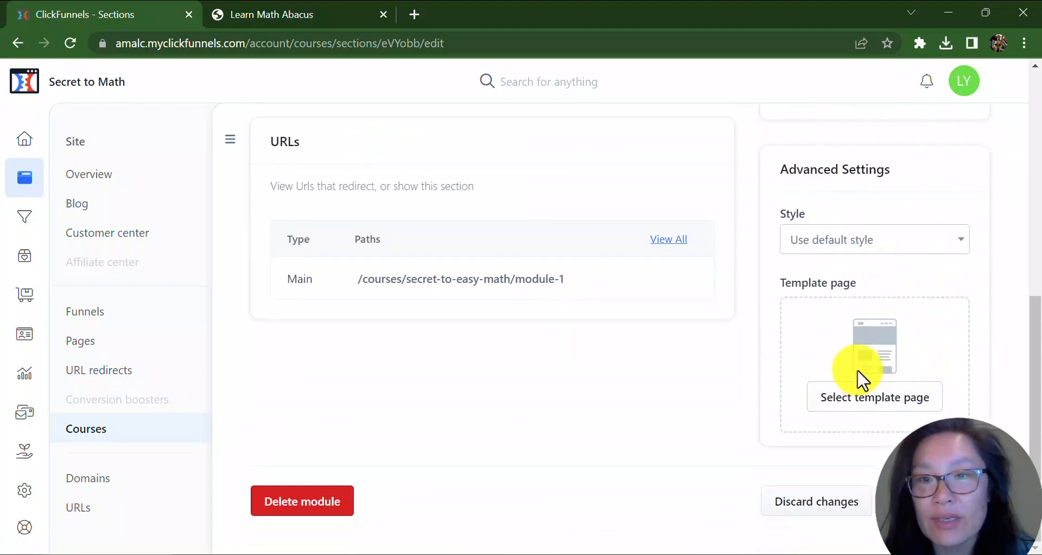
pyautogui.scroll(8, 483, 279)
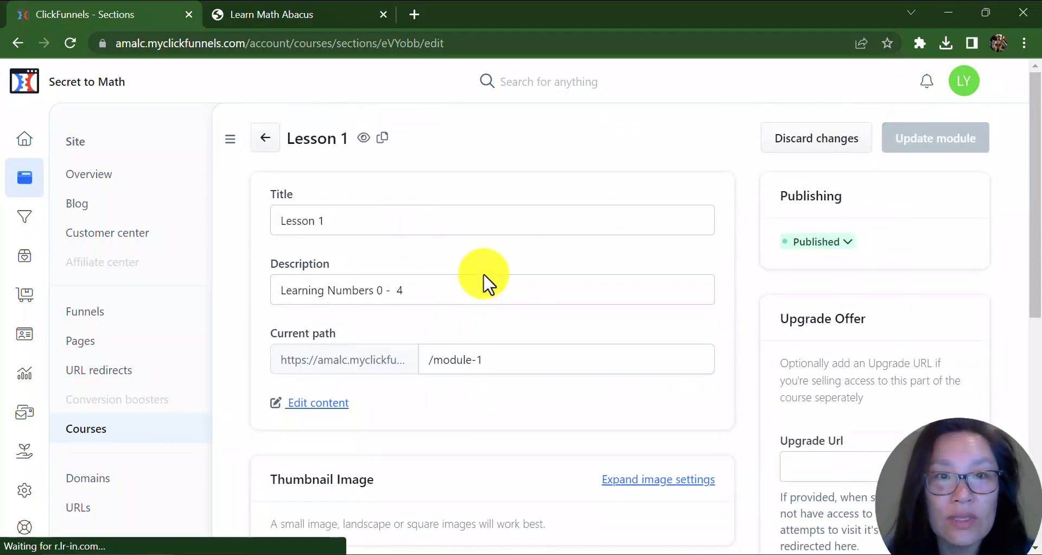
pyautogui.scroll(-8, 492, 281)
pyautogui.scroll(8, 492, 282)
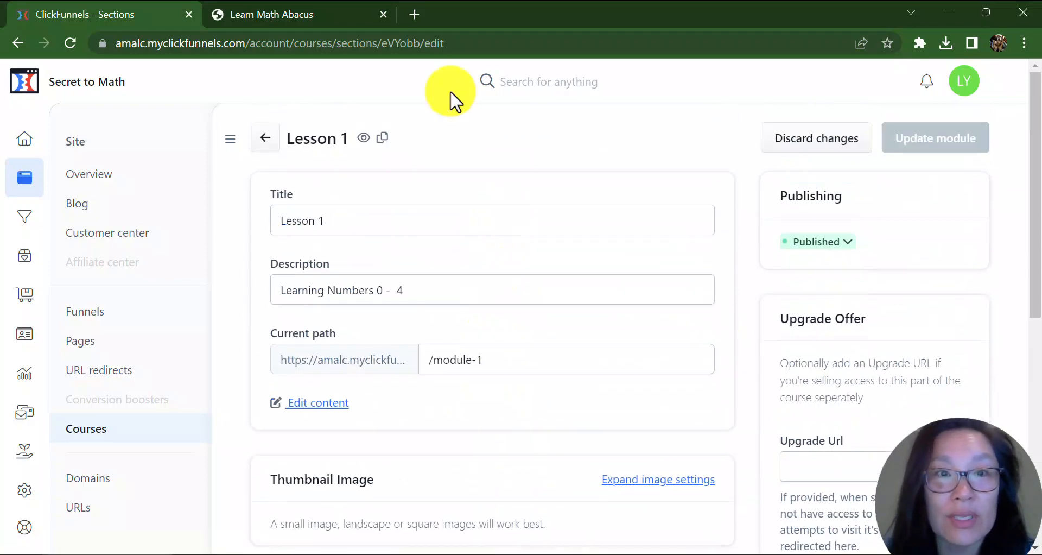
# Inspect the Lesson 1 heading on the preview page, then return to the module settings.
pyautogui.click(304, 14)
pyautogui.moveTo(400, 210); pyautogui.dragTo(744, 221)
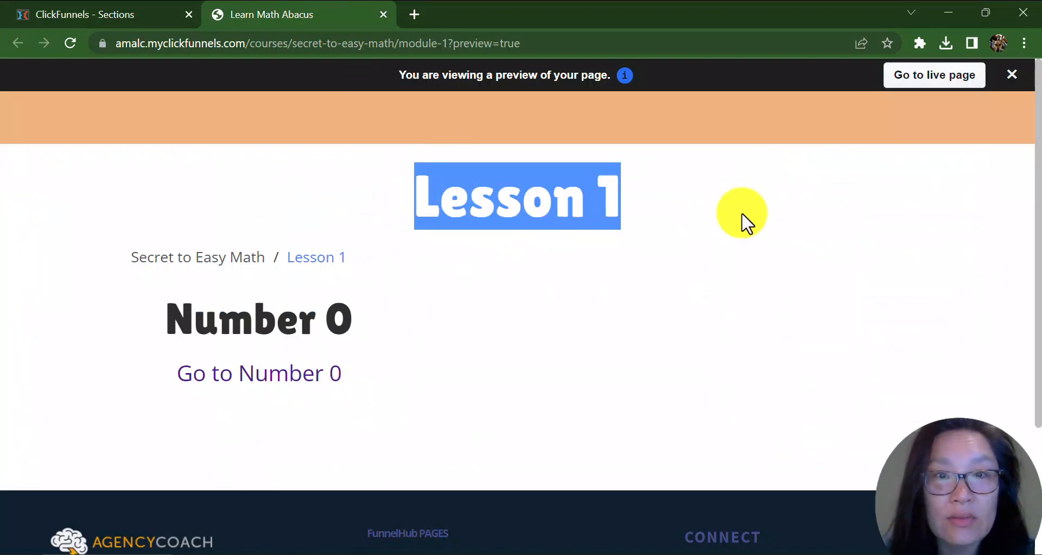
pyautogui.click(136, 19)
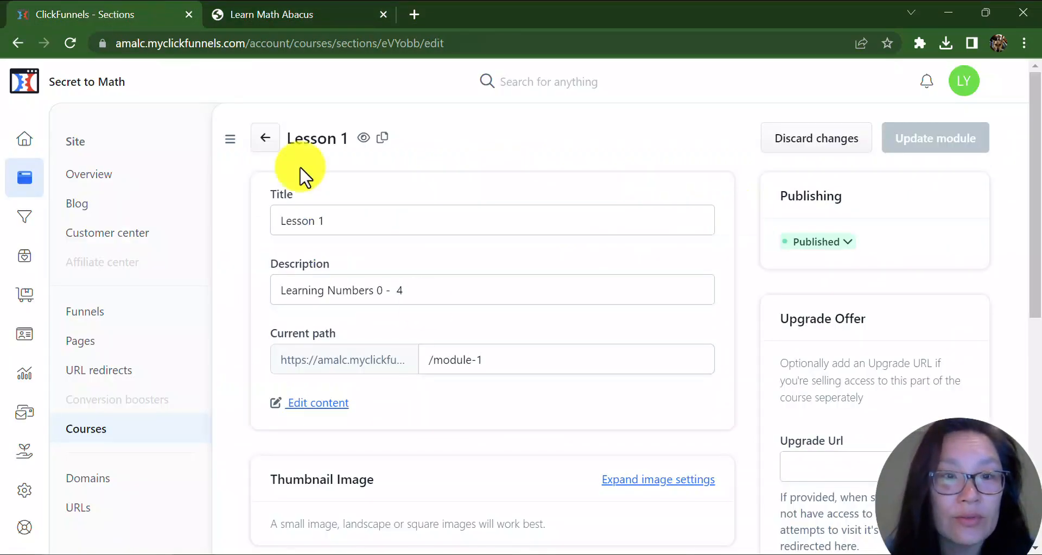
# Open Lesson 1's content in the page editor.
pyautogui.scroll(-5, 582, 359)
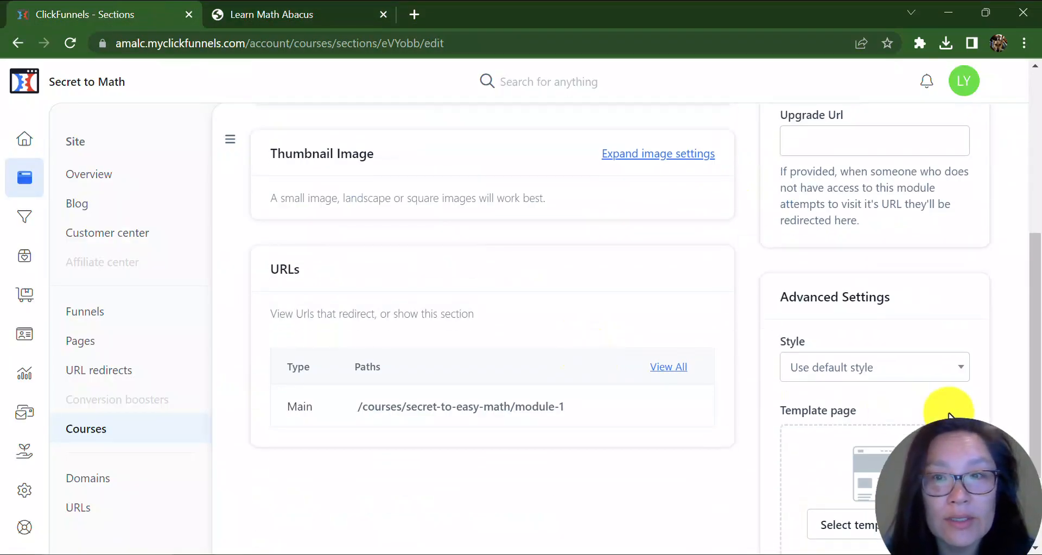
pyautogui.scroll(-2, 756, 396)
pyautogui.scroll(7, 757, 399)
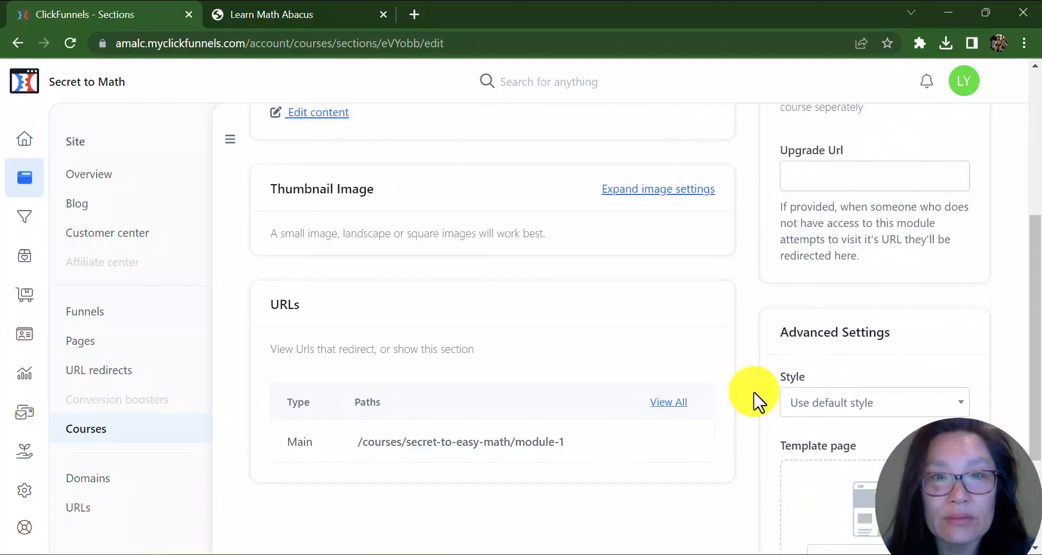
pyautogui.scroll(-5, 757, 397)
pyautogui.scroll(3, 756, 396)
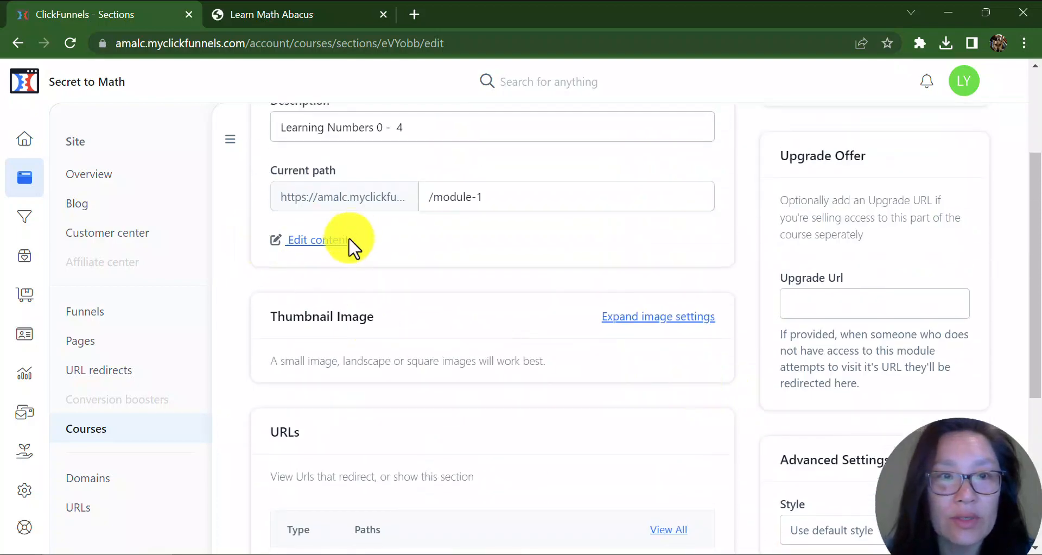
pyautogui.click(318, 239)
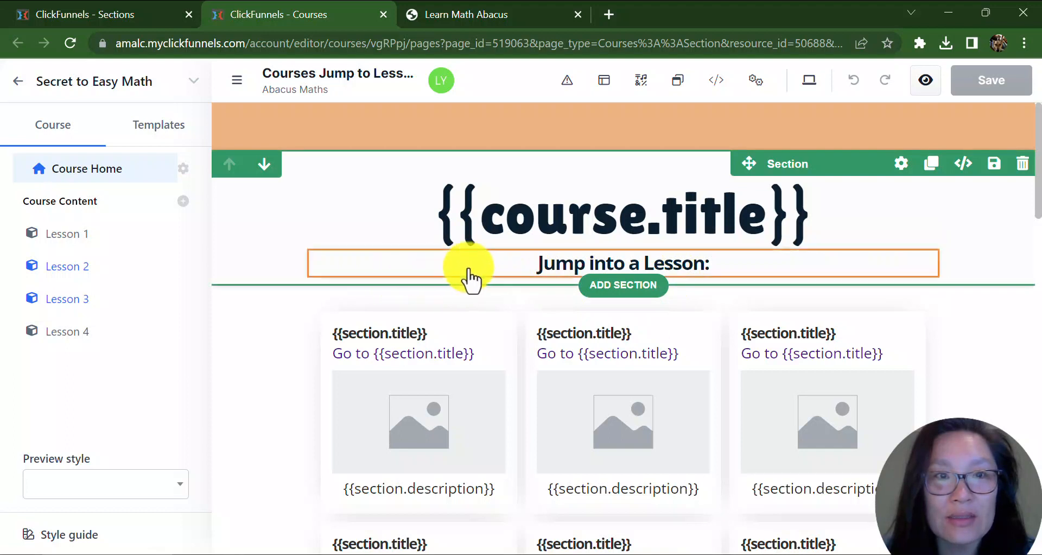
# Compare the live course home page with the course home template in the editor.
pyautogui.click(468, 11)
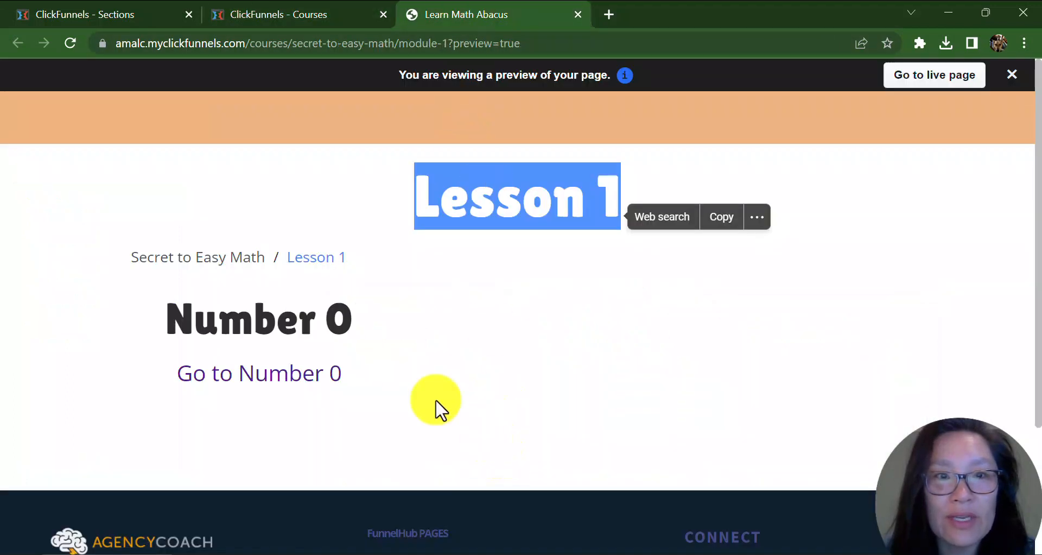
pyautogui.click(199, 261)
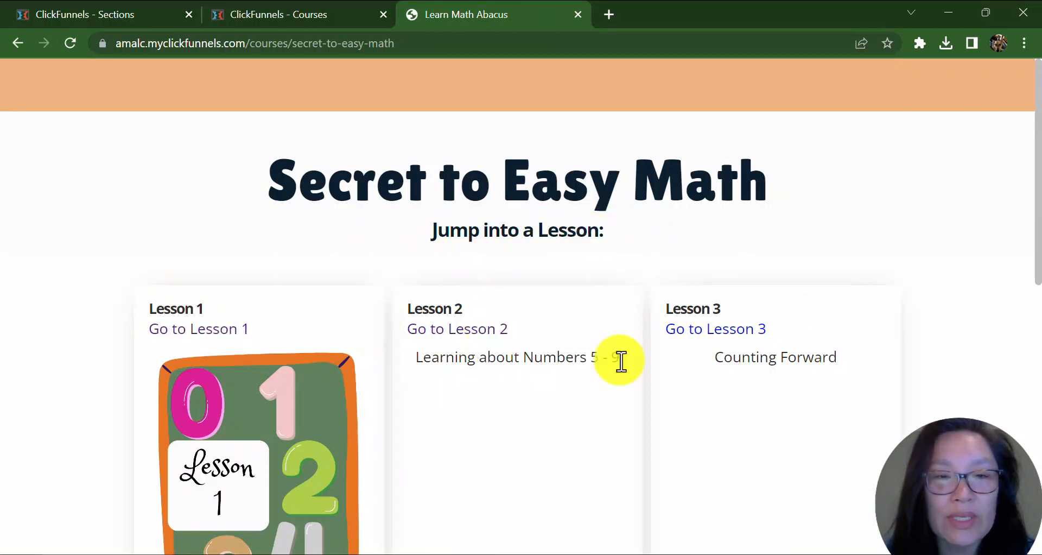
pyautogui.click(311, 12)
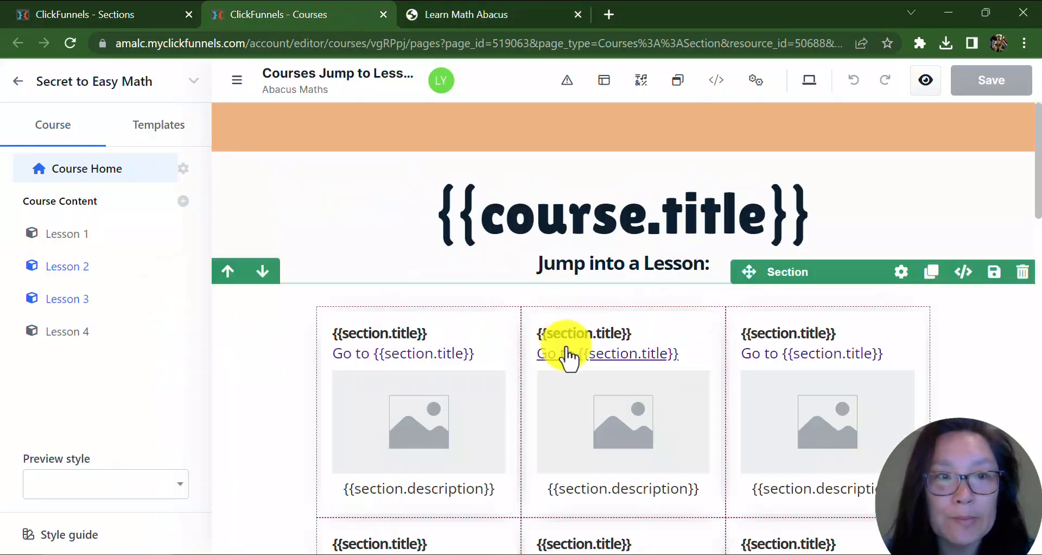
pyautogui.scroll(-15, 846, 374)
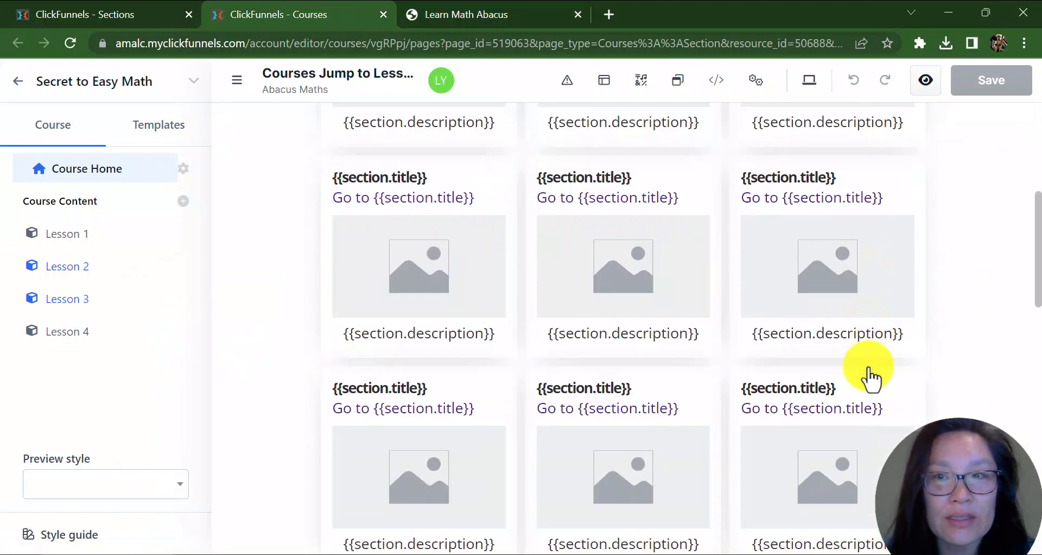
pyautogui.scroll(15, 804, 369)
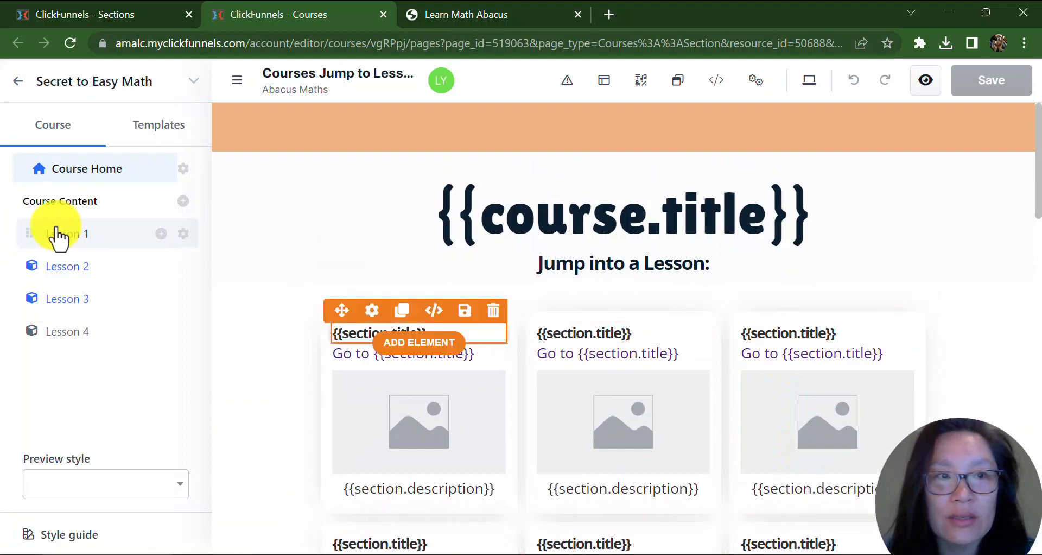
# Expand Lesson 1 in the course outline, open its settings, and return to its content editor.
pyautogui.click(55, 237)
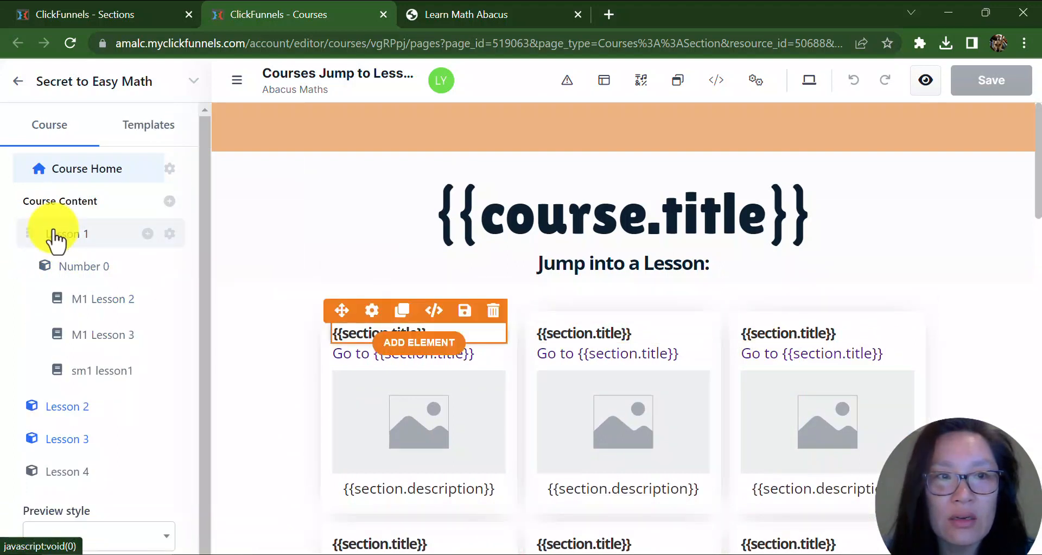
pyautogui.click(169, 234)
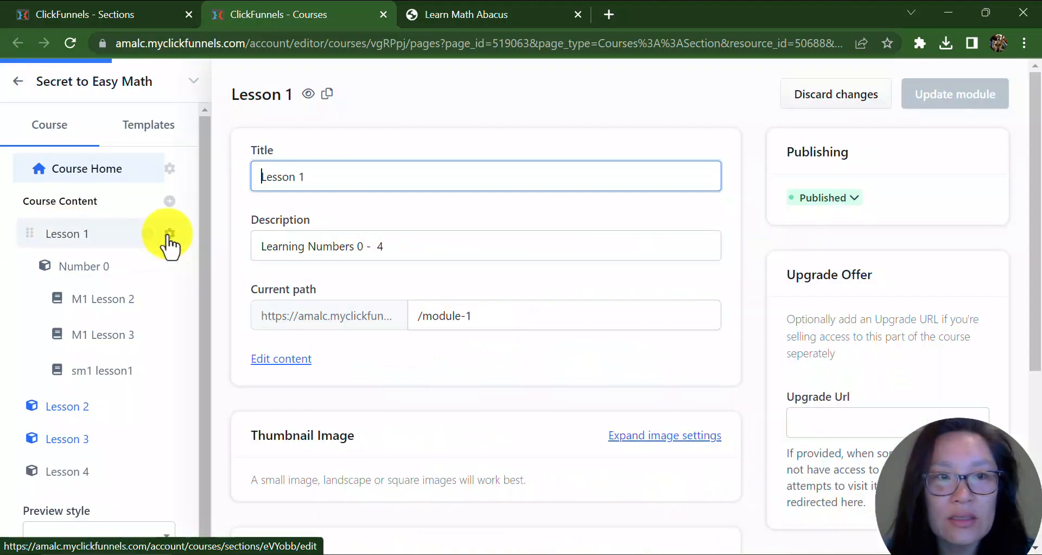
pyautogui.click(300, 360)
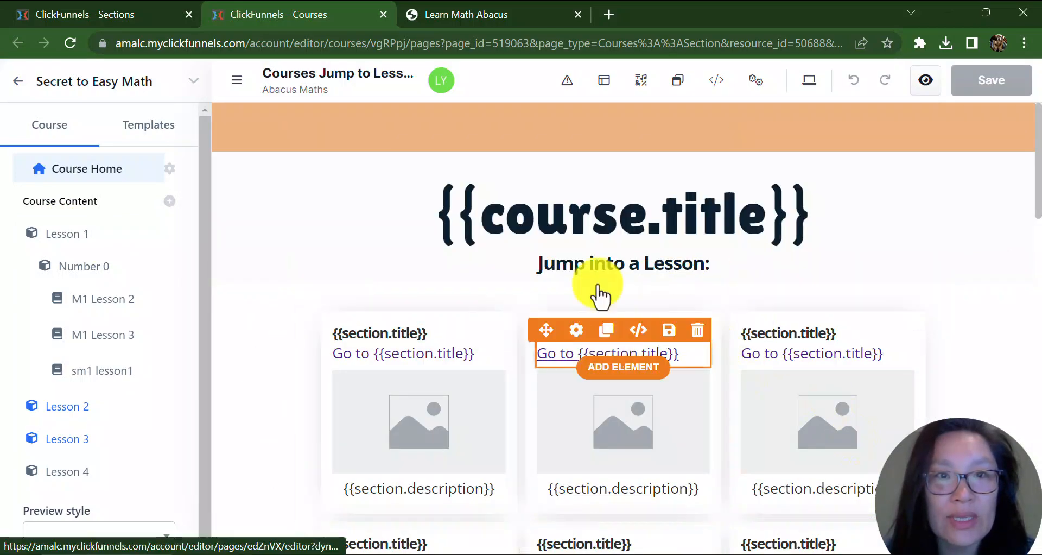
# Examine the Lesson 1 page preview again before returning to the editor.
pyautogui.click(477, 15)
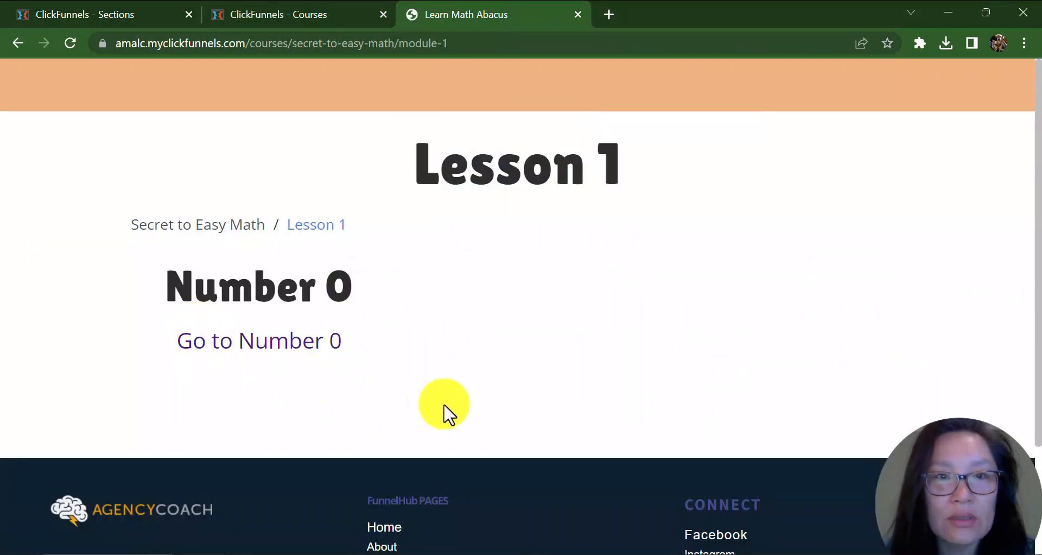
pyautogui.moveTo(383, 225); pyautogui.dragTo(228, 225)
pyautogui.click(290, 22)
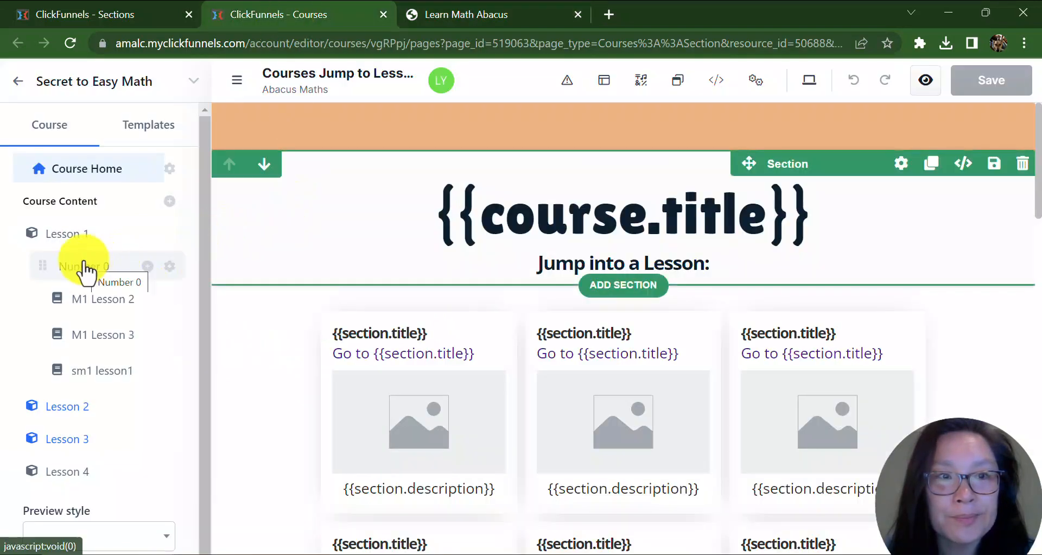
# Open the Example Courses section template and add a Sub Headline element below the section title.
pyautogui.click(172, 131)
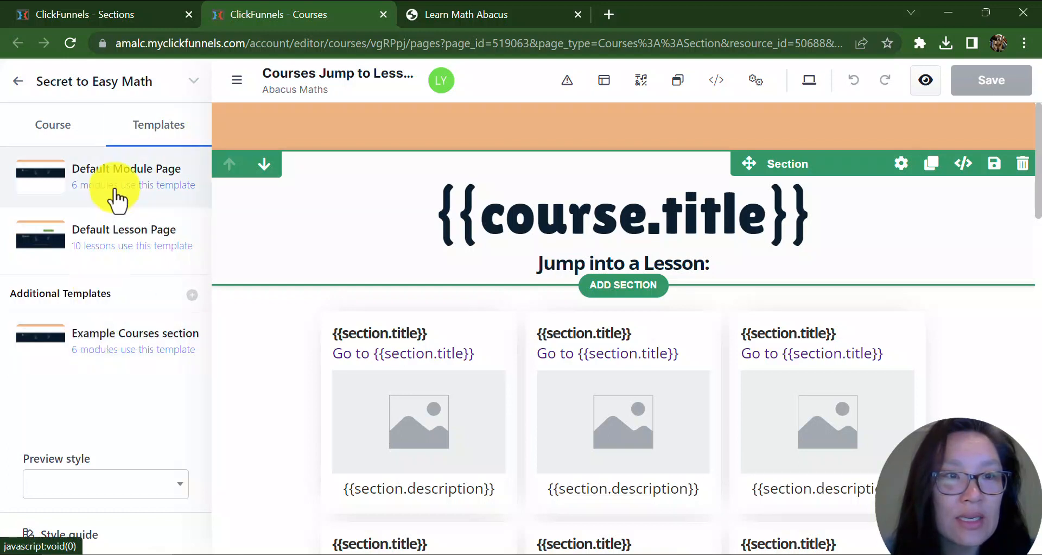
pyautogui.click(87, 350)
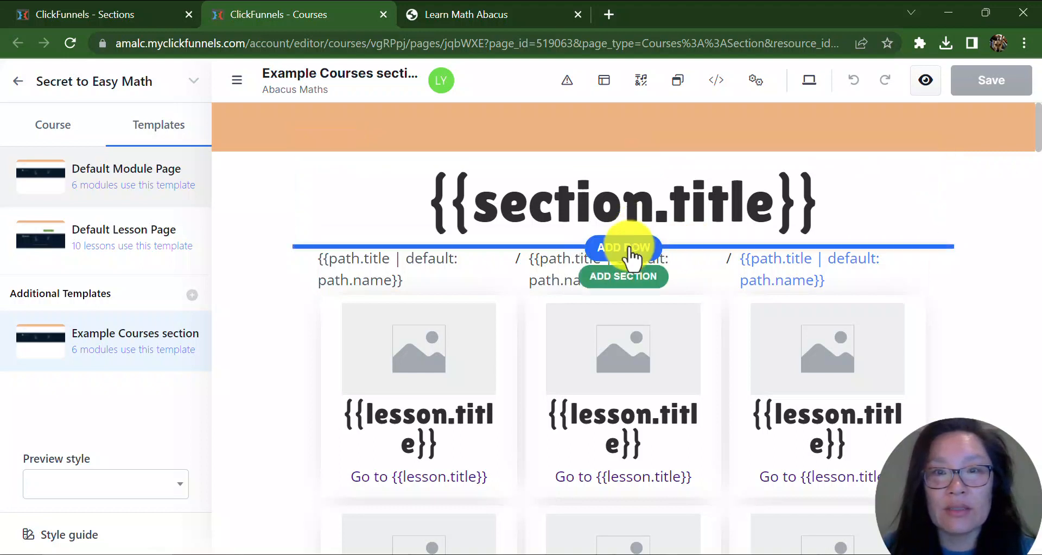
pyautogui.click(629, 235)
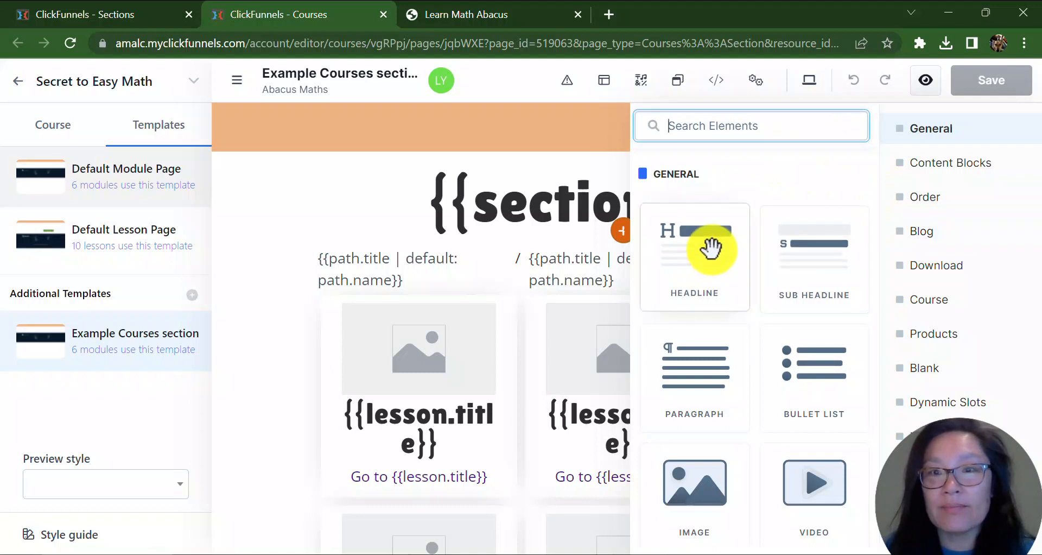
pyautogui.click(817, 258)
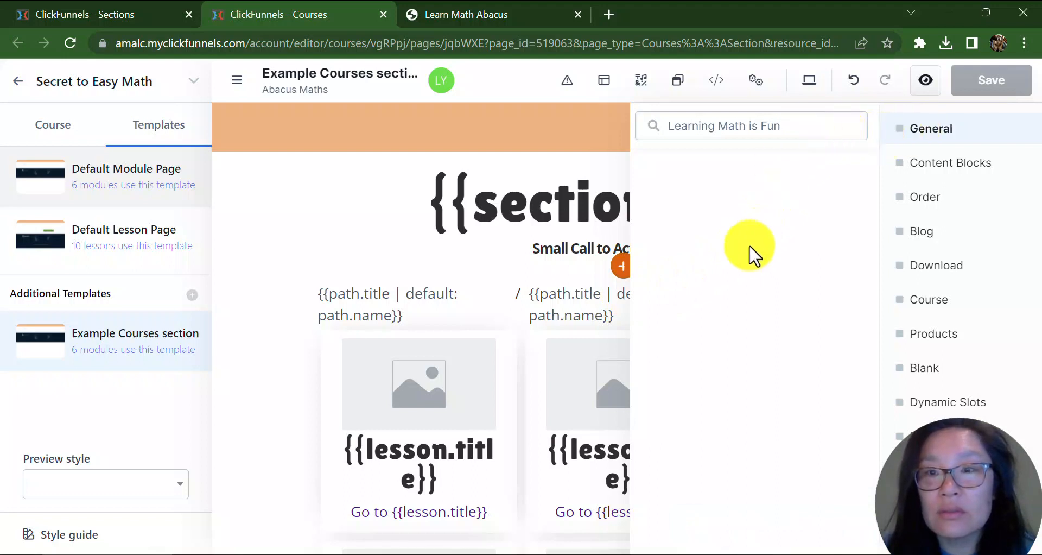
pyautogui.click(576, 254)
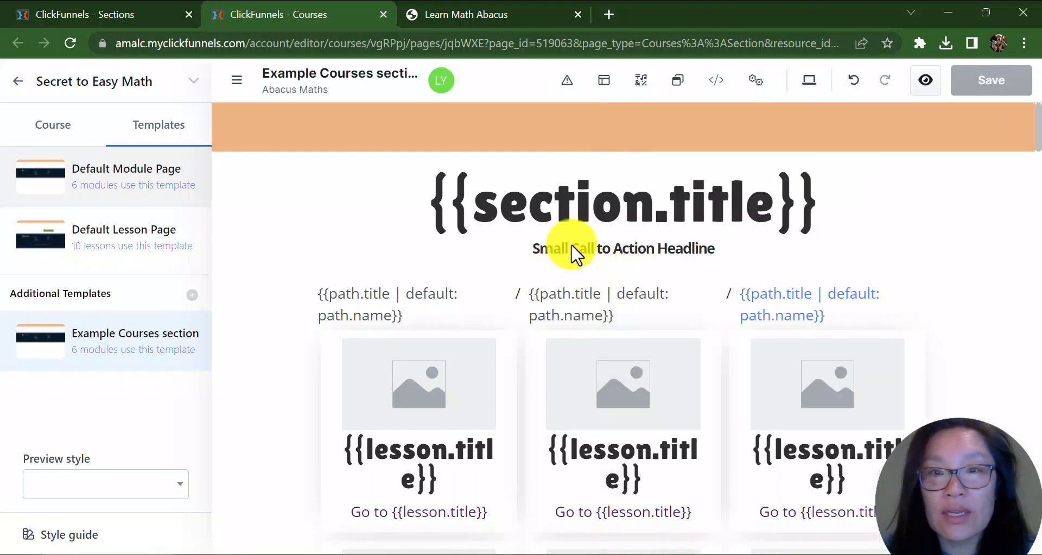
# Replace the sub headline text with 'Learning Math is Fun' and save the template.
pyautogui.click(704, 259)
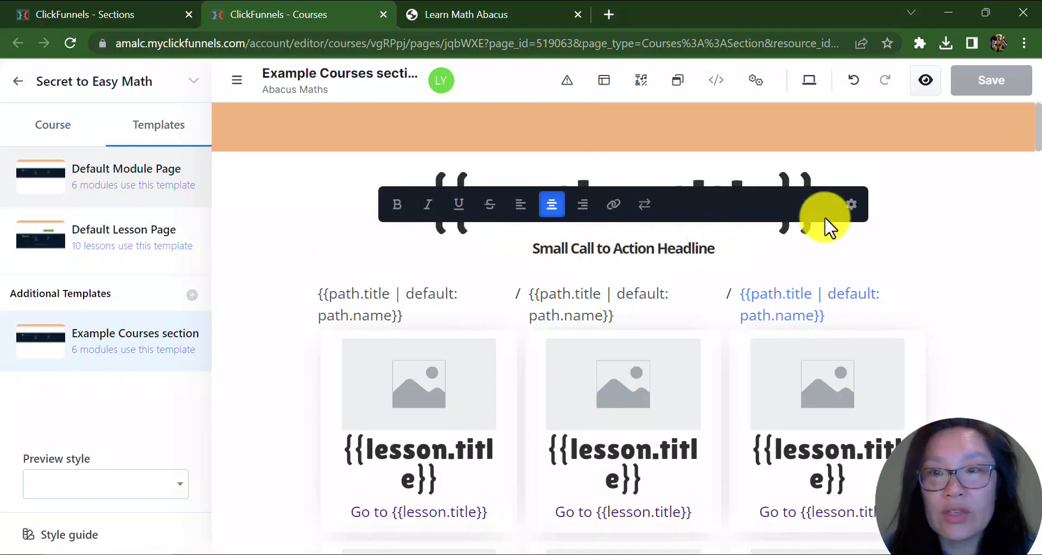
pyautogui.click(851, 209)
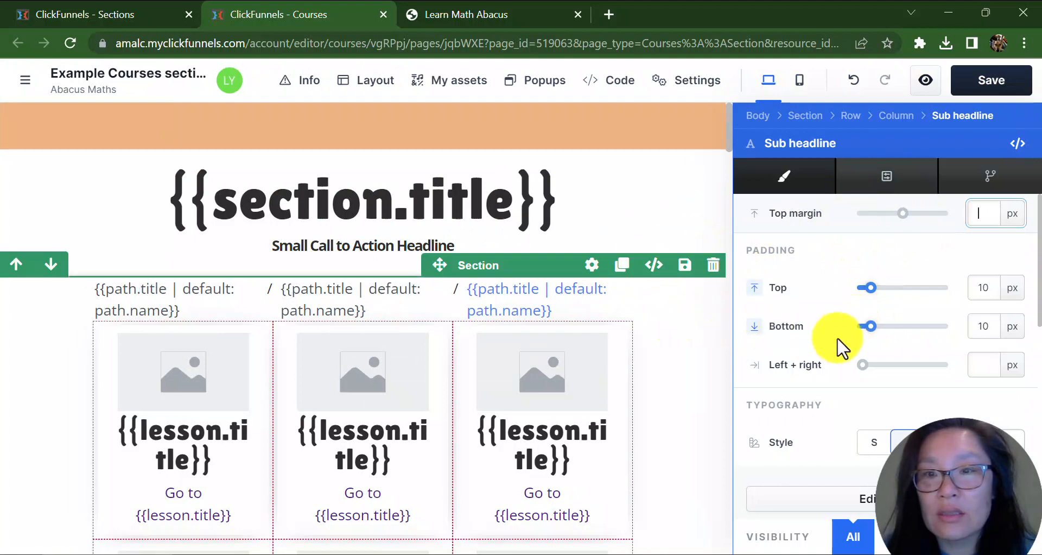
pyautogui.scroll(-5, 902, 370)
pyautogui.scroll(-3, 908, 384)
pyautogui.scroll(8, 908, 384)
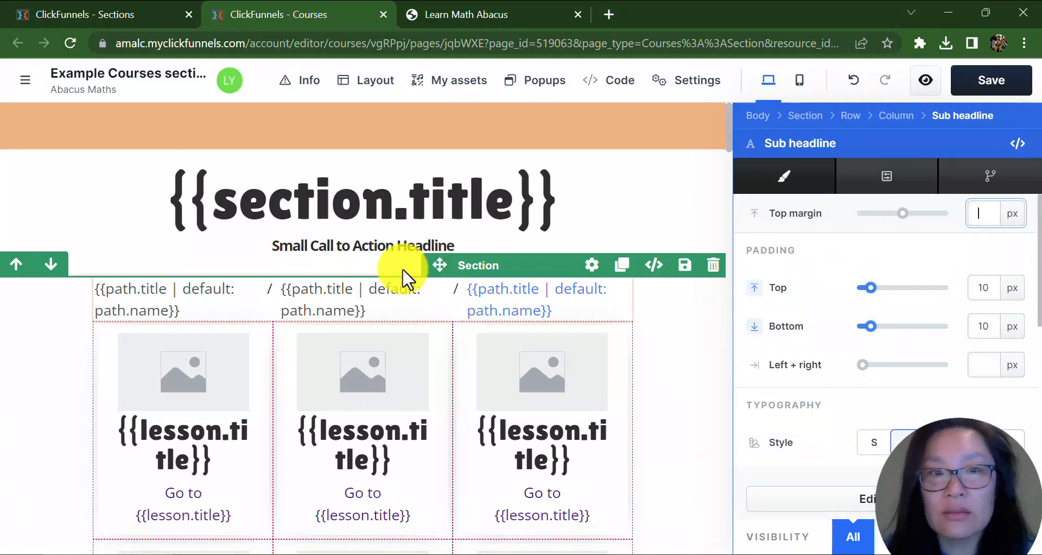
pyautogui.click(407, 262)
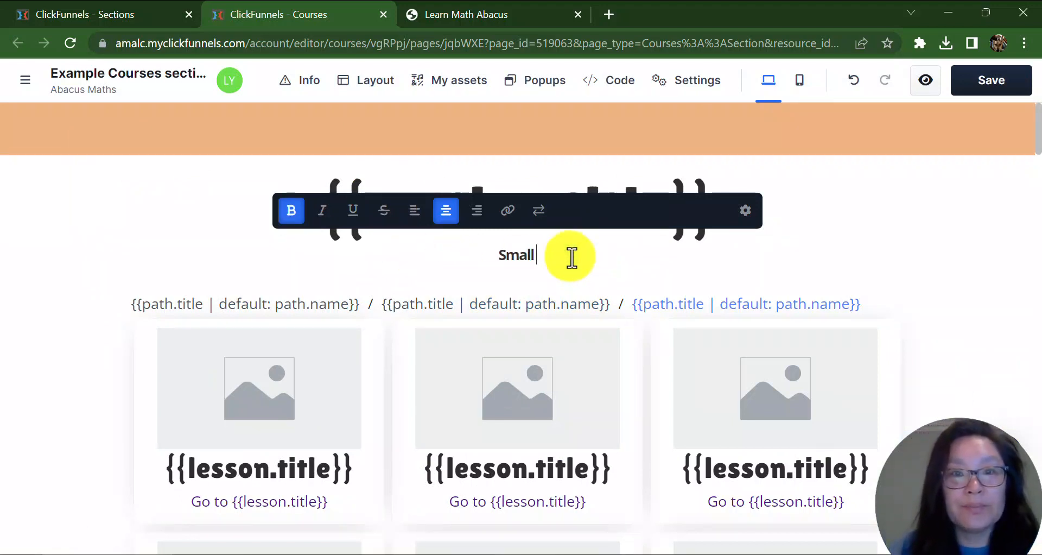
pyautogui.press('BackSpace')
pyautogui.press('BackSpace')
pyautogui.press('BackSpace')
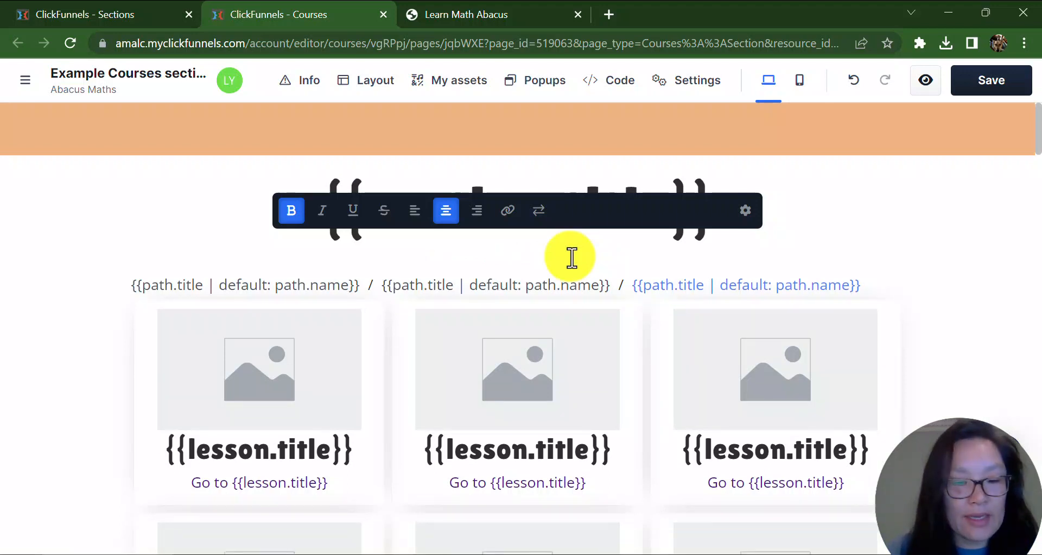
pyautogui.write('Learning Math is Fun')
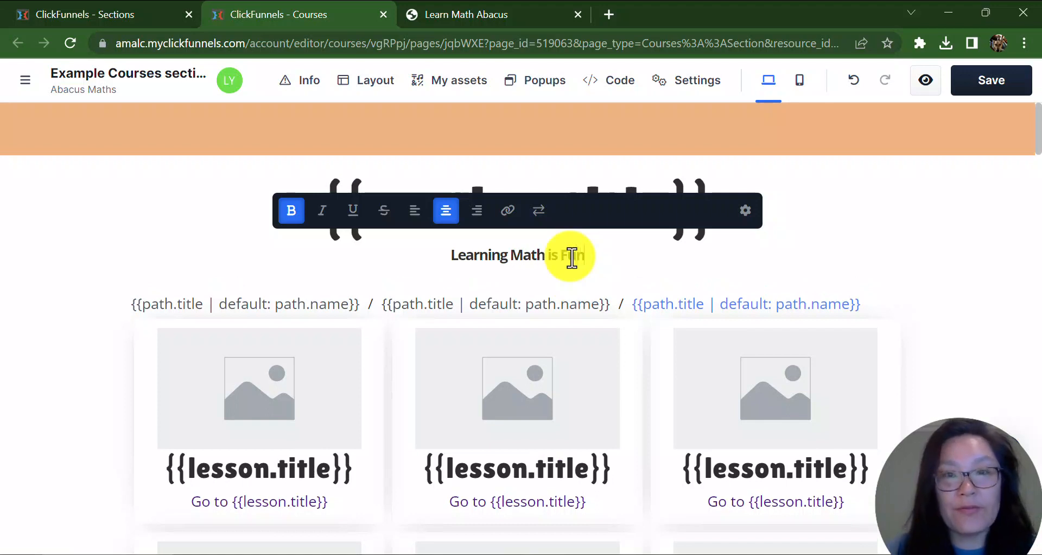
pyautogui.click(975, 93)
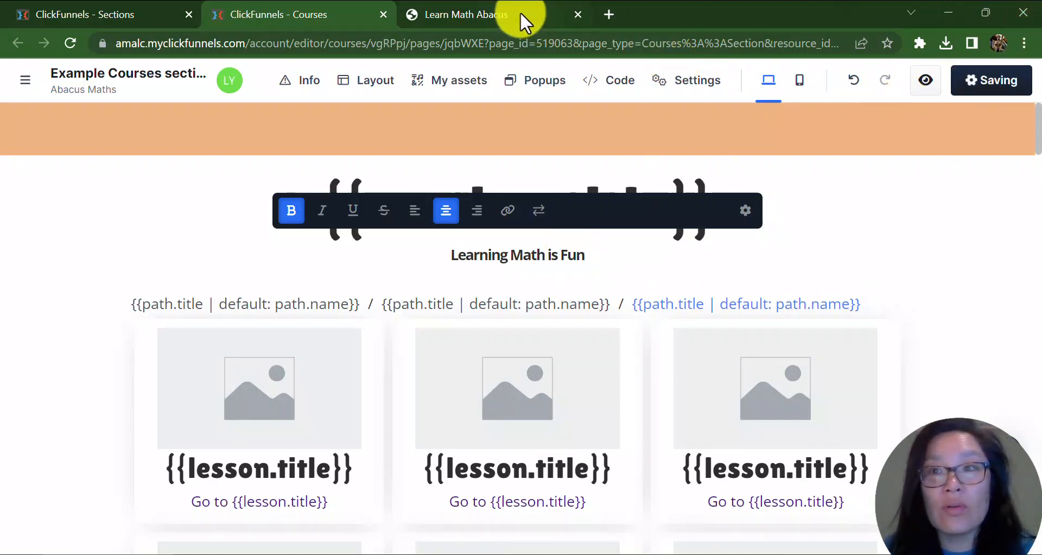
# Reload the live Lesson 1 page to check the sub headline, switching back and forth with the editor.
pyautogui.moveTo(520, 12)
pyautogui.click(468, 9)
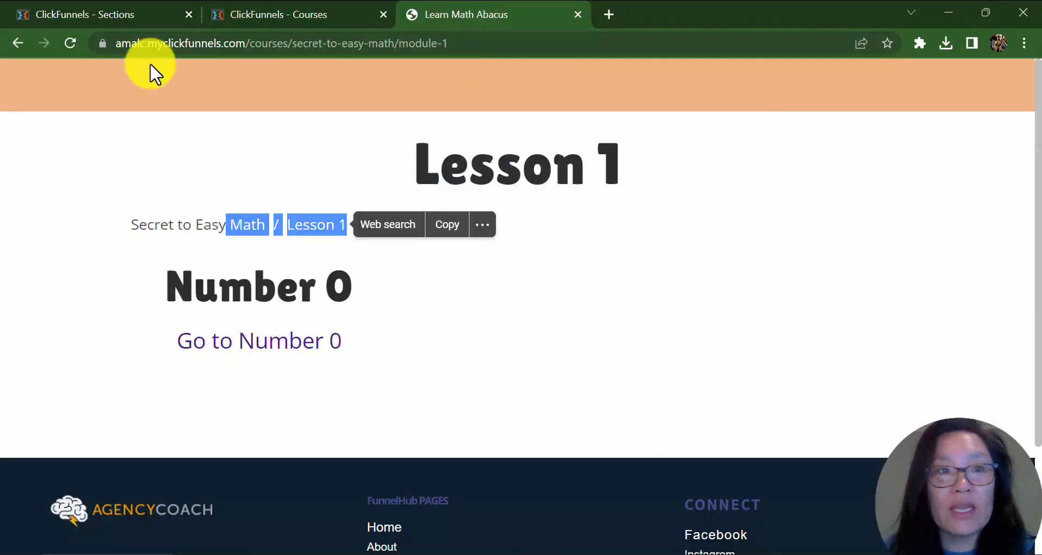
pyautogui.click(70, 42)
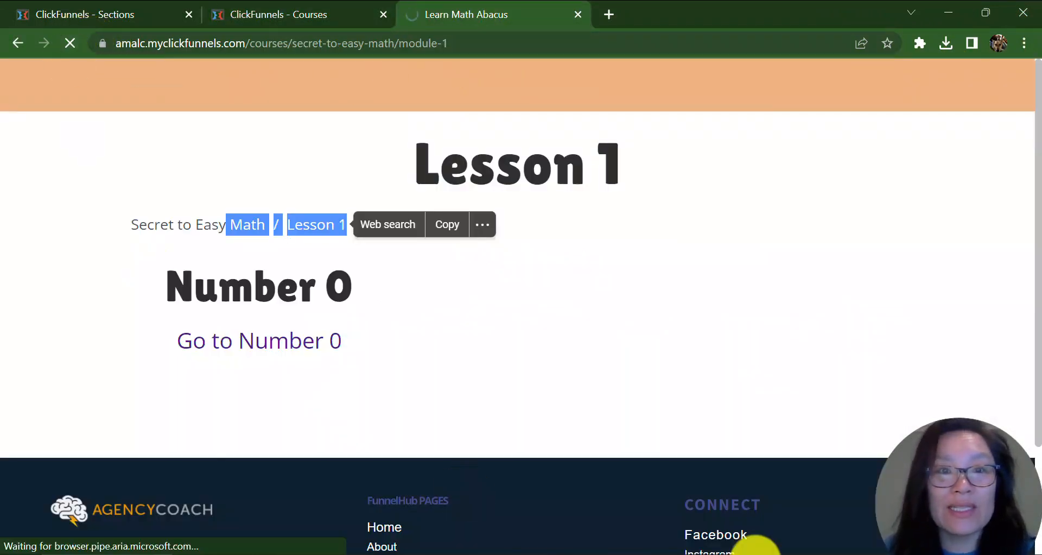
pyautogui.moveTo(418, 216); pyautogui.dragTo(740, 256)
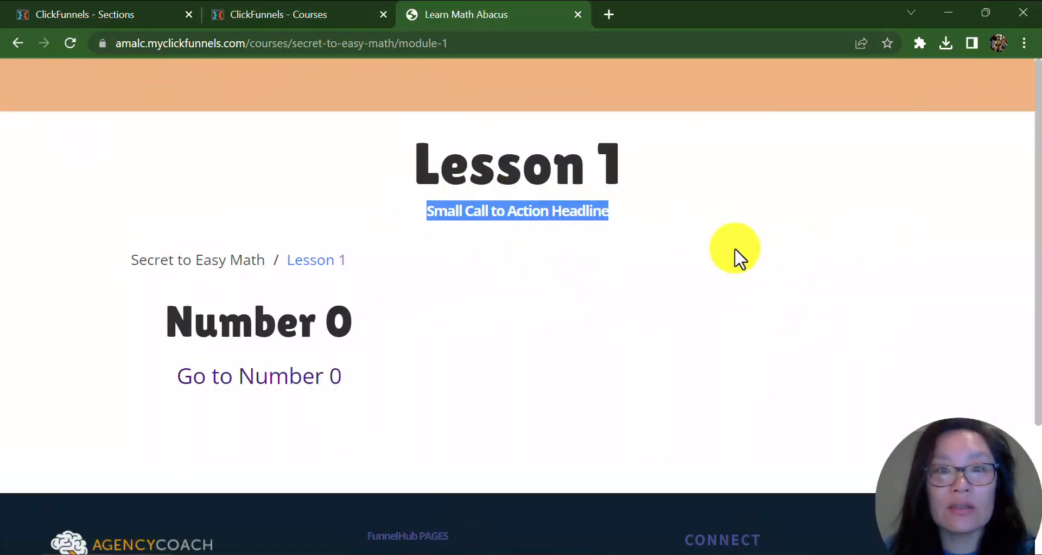
pyautogui.click(284, 16)
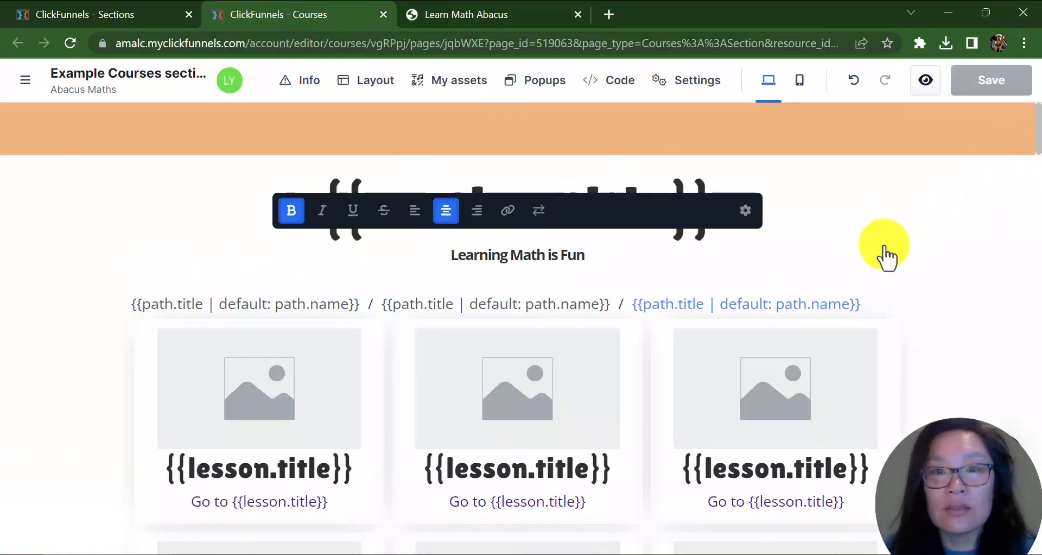
pyautogui.click(499, 24)
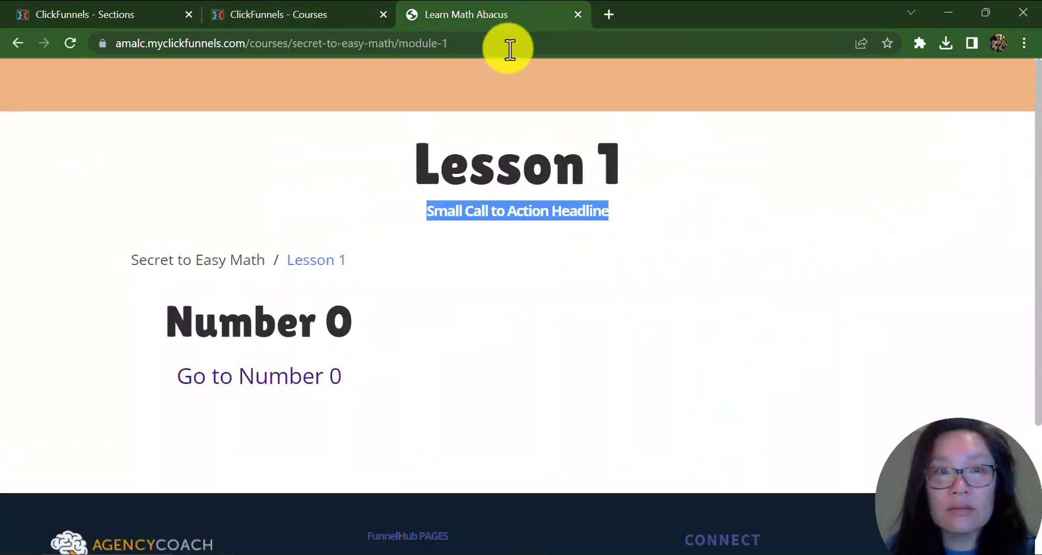
pyautogui.click(71, 43)
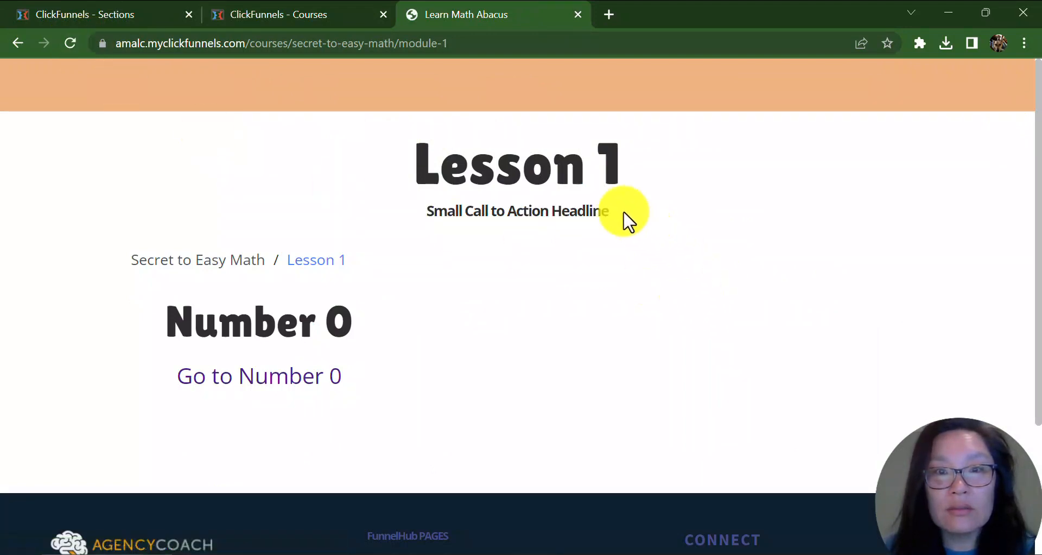
pyautogui.click(277, 11)
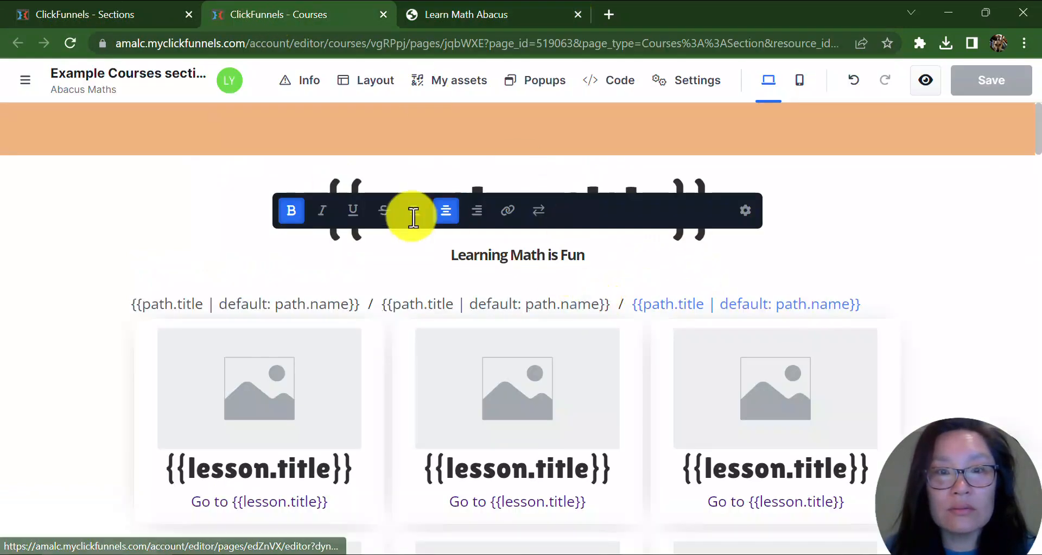
# Reload the template editor, discarding unsaved changes.
pyautogui.click(911, 201)
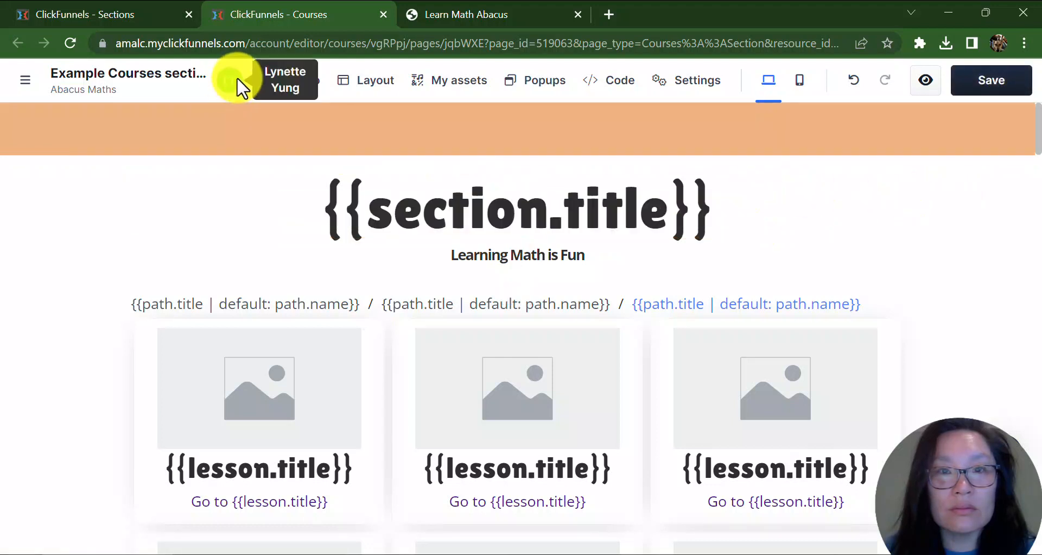
pyautogui.click(70, 43)
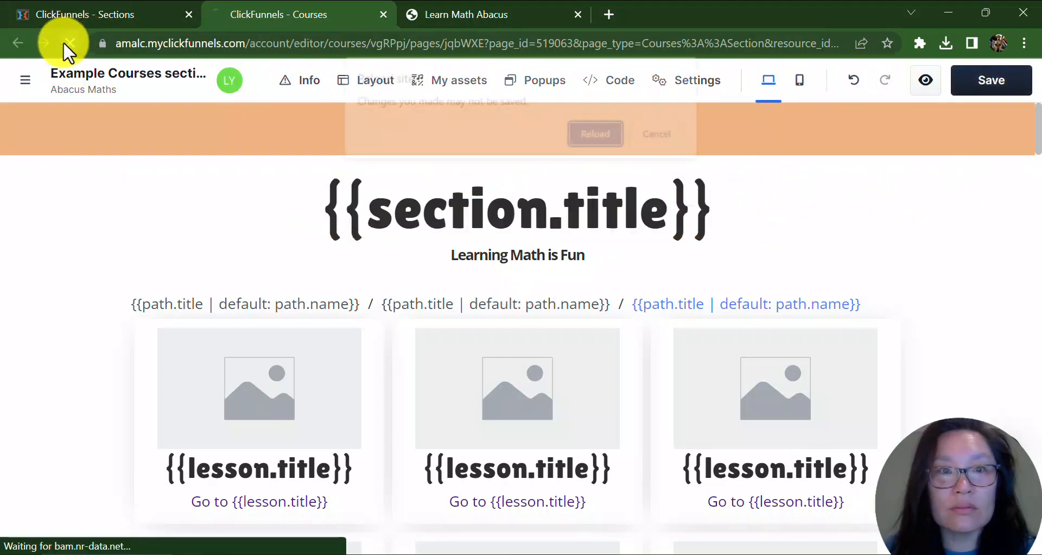
pyautogui.click(597, 134)
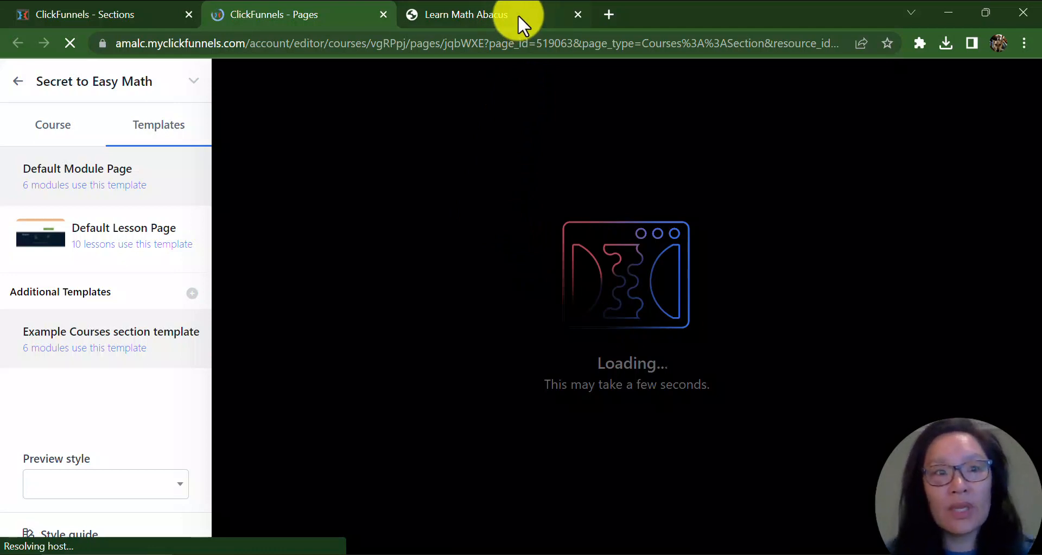
pyautogui.moveTo(518, 14)
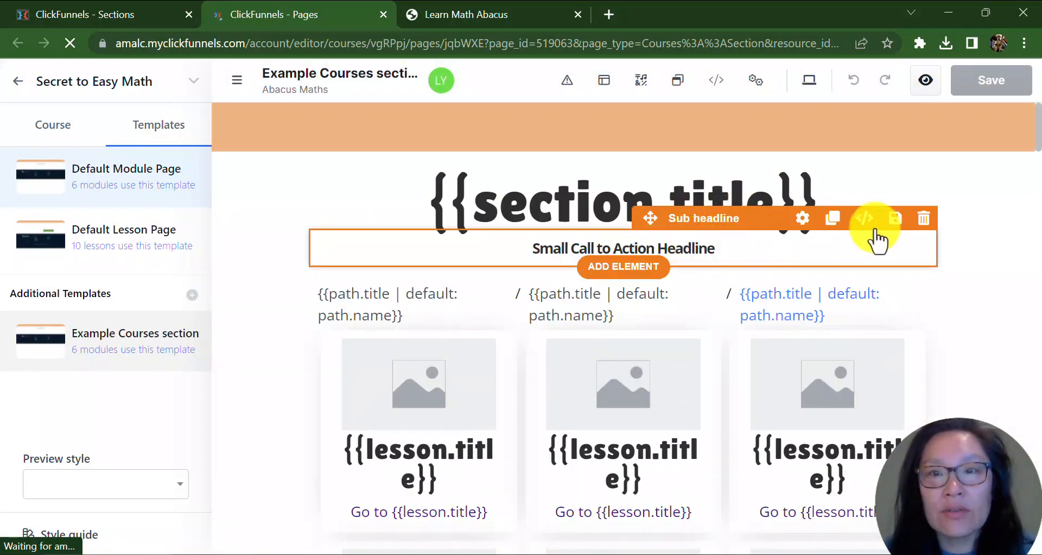
# Open the sub headline's settings and review its style, advanced and logic options.
pyautogui.click(767, 259)
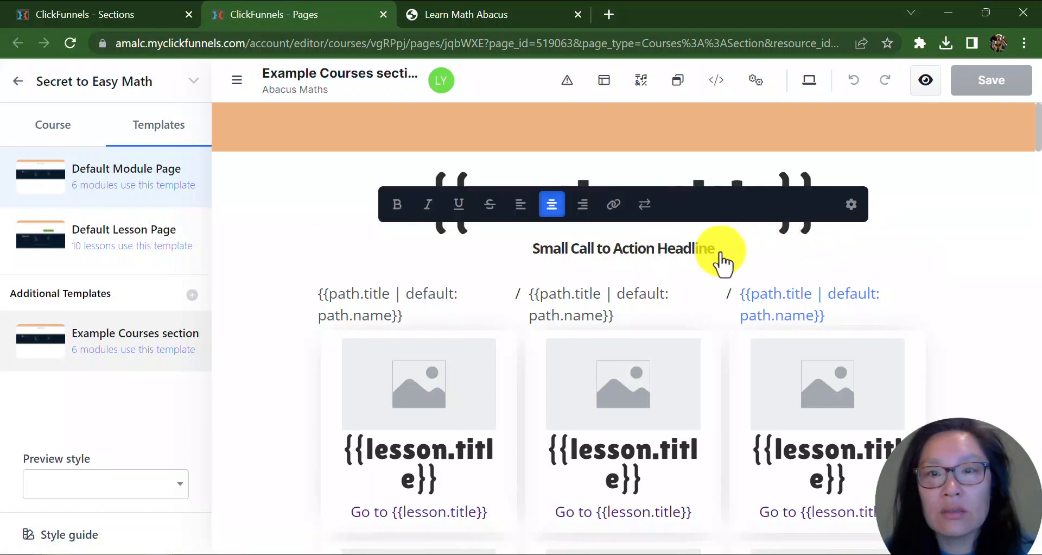
pyautogui.click(854, 216)
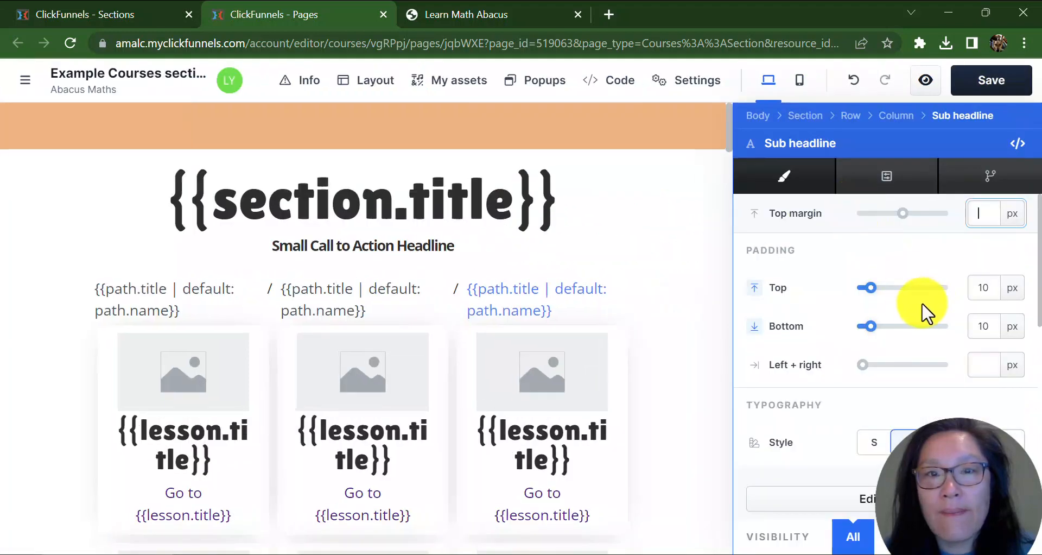
pyautogui.scroll(-5, 923, 310)
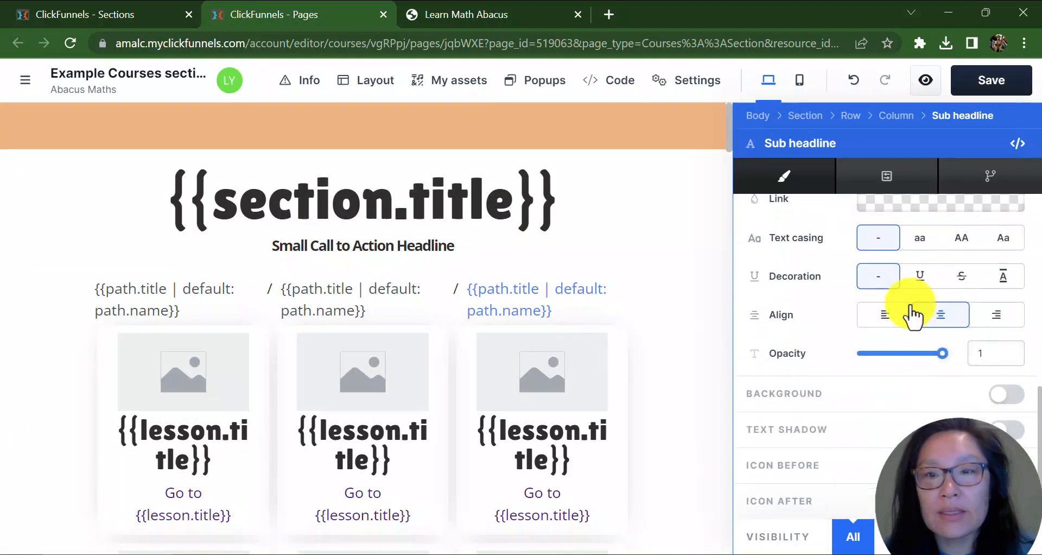
pyautogui.scroll(5, 914, 315)
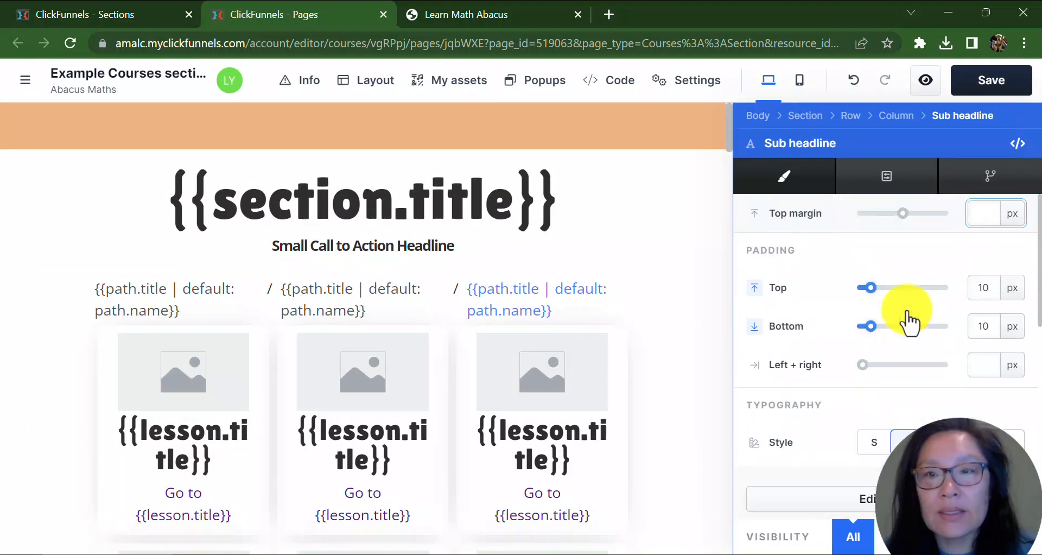
pyautogui.click(887, 179)
pyautogui.scroll(-1, 931, 412)
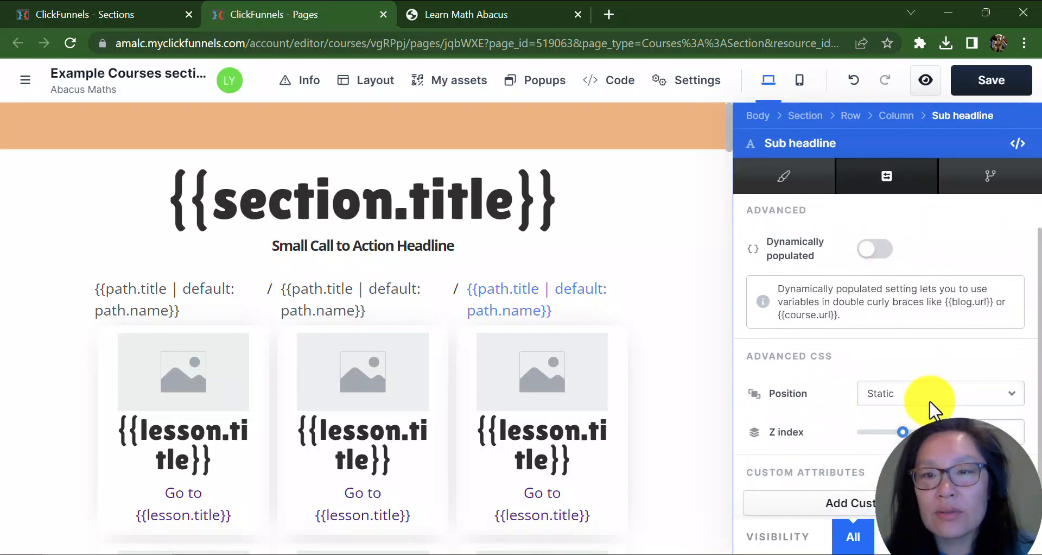
pyautogui.scroll(1, 931, 413)
pyautogui.click(989, 179)
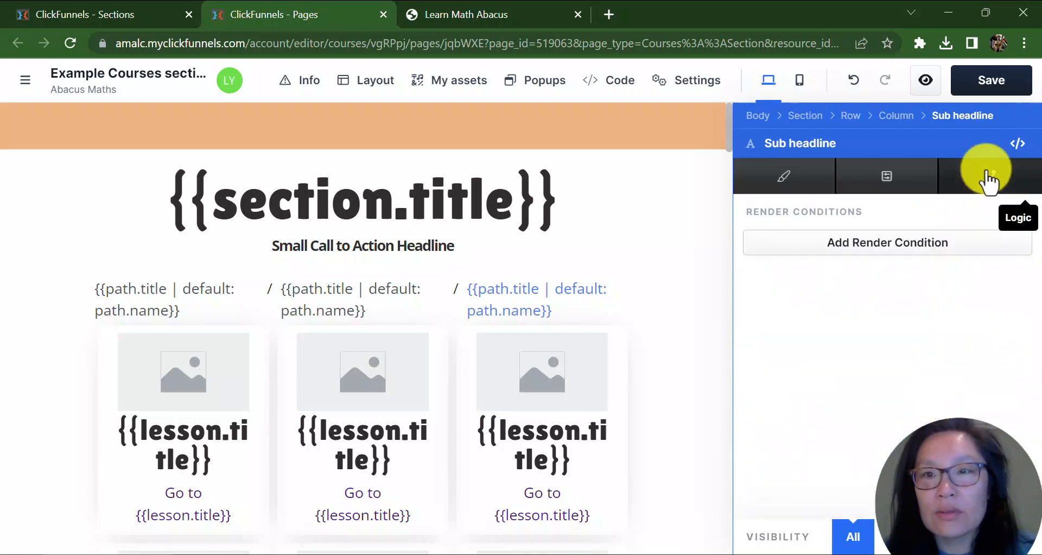
pyautogui.click(784, 179)
# Replace the sub headline text with 'Learning Math is Fun'.
pyautogui.click(376, 252)
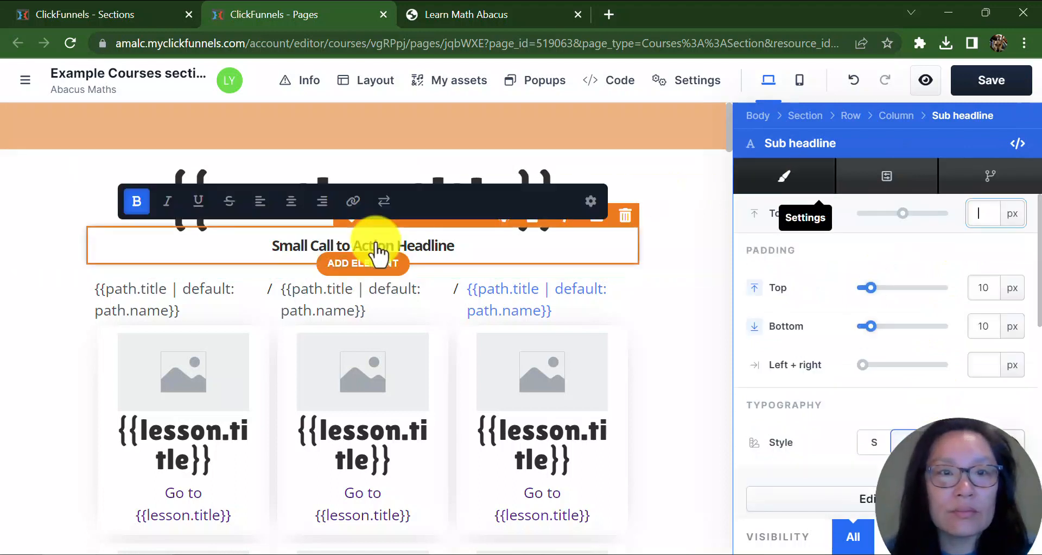
pyautogui.tripleClick(503, 258)
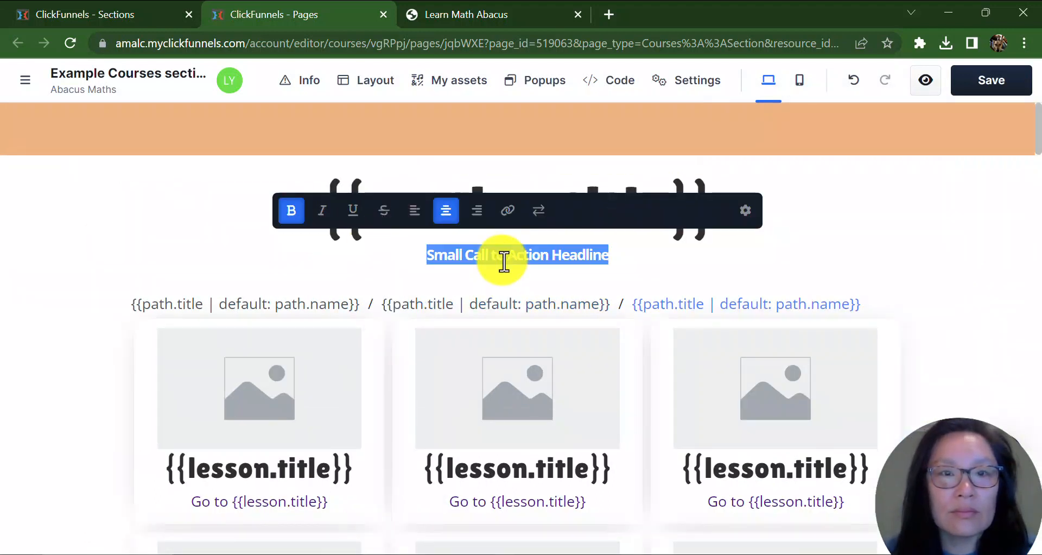
pyautogui.click(440, 253)
pyautogui.moveTo(432, 254); pyautogui.dragTo(756, 274)
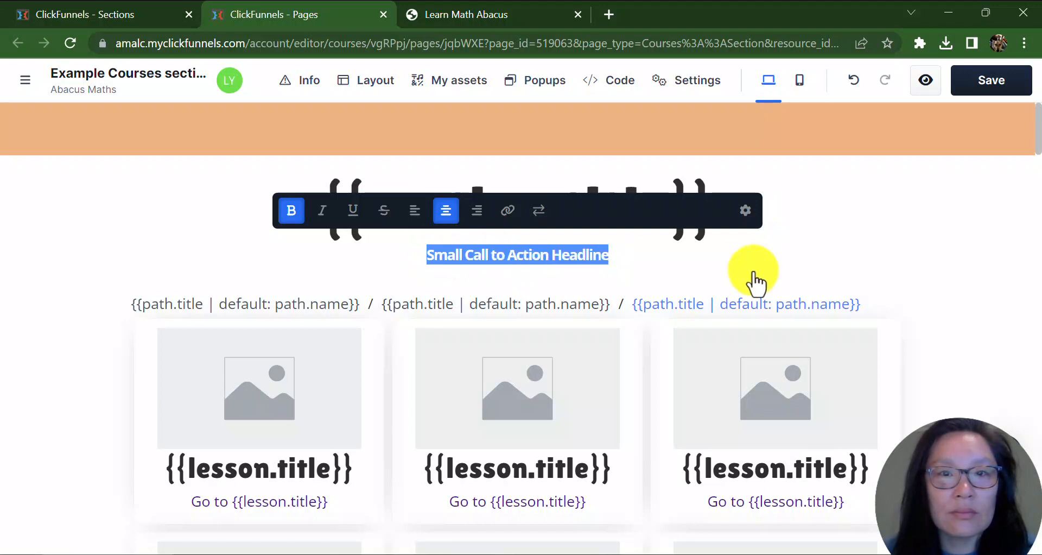
pyautogui.write('Learning')
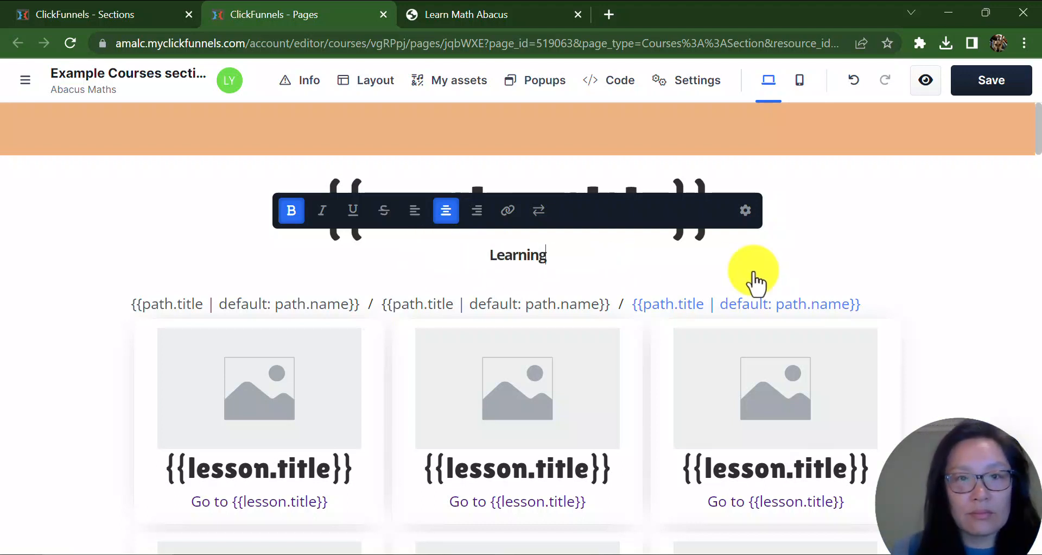
pyautogui.write(' Math is Fu')
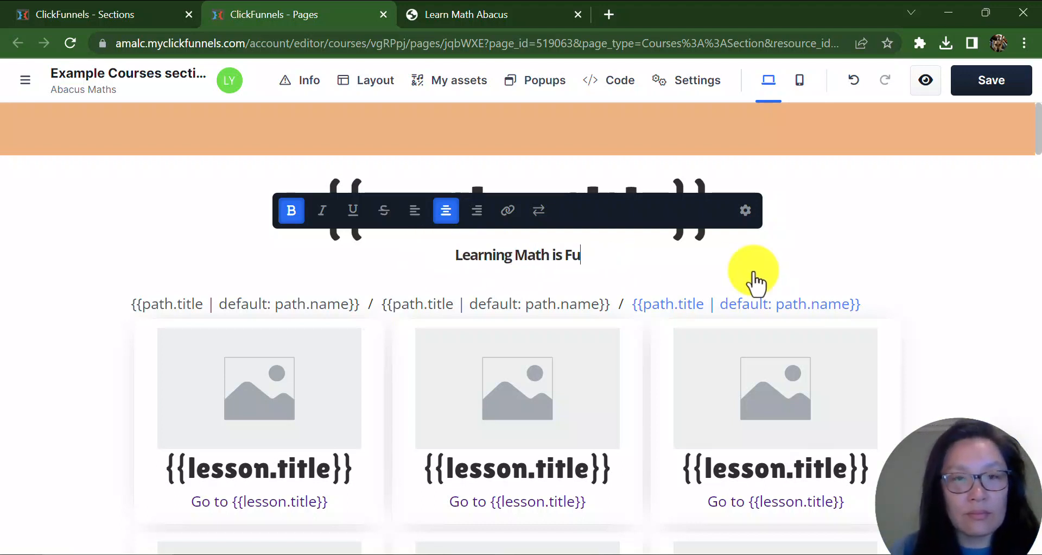
pyautogui.write('n')
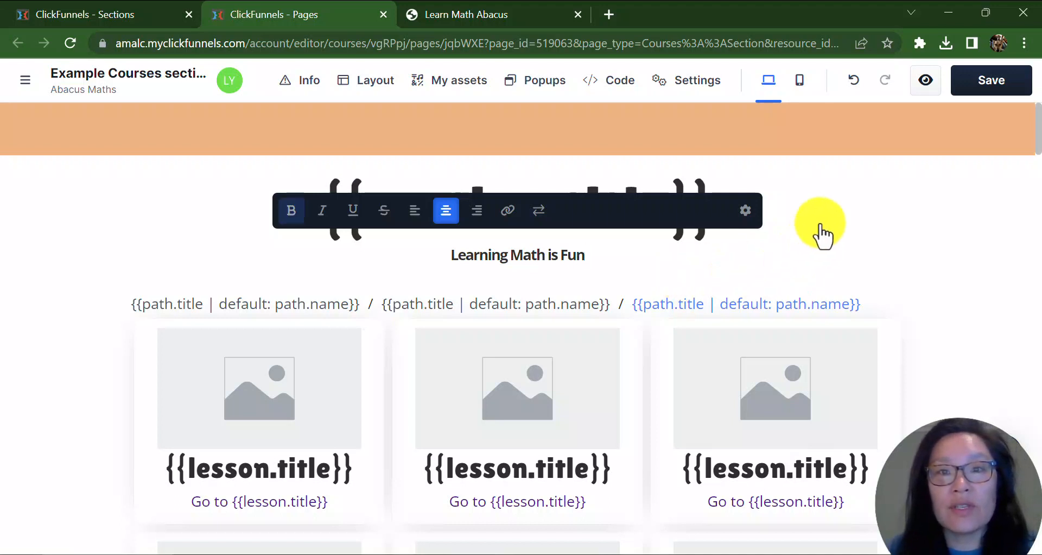
pyautogui.click(823, 235)
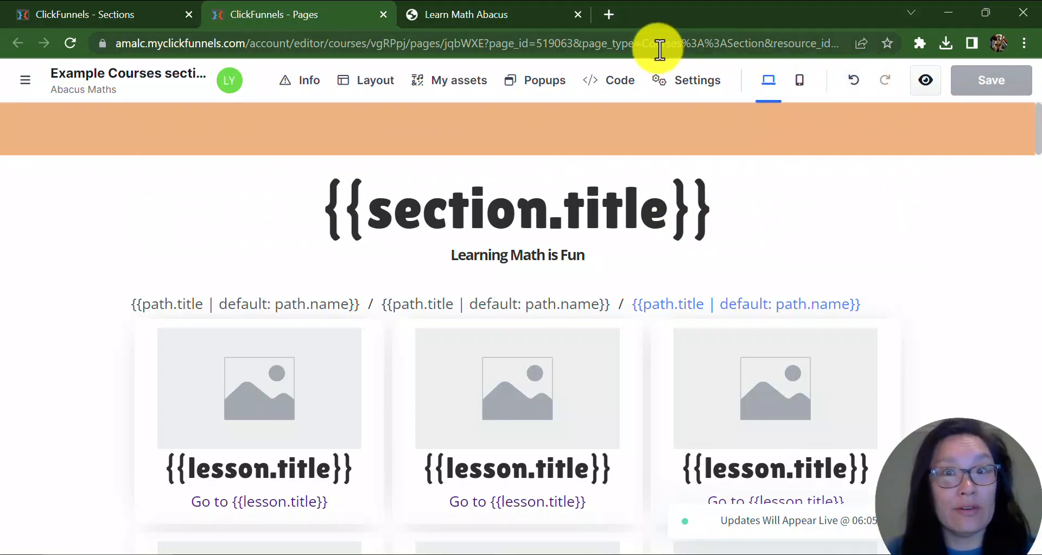
# Check the sub headline on the reloaded live Lesson 1 page and review the editor's warnings panel.
pyautogui.click(505, 13)
pyautogui.click(70, 42)
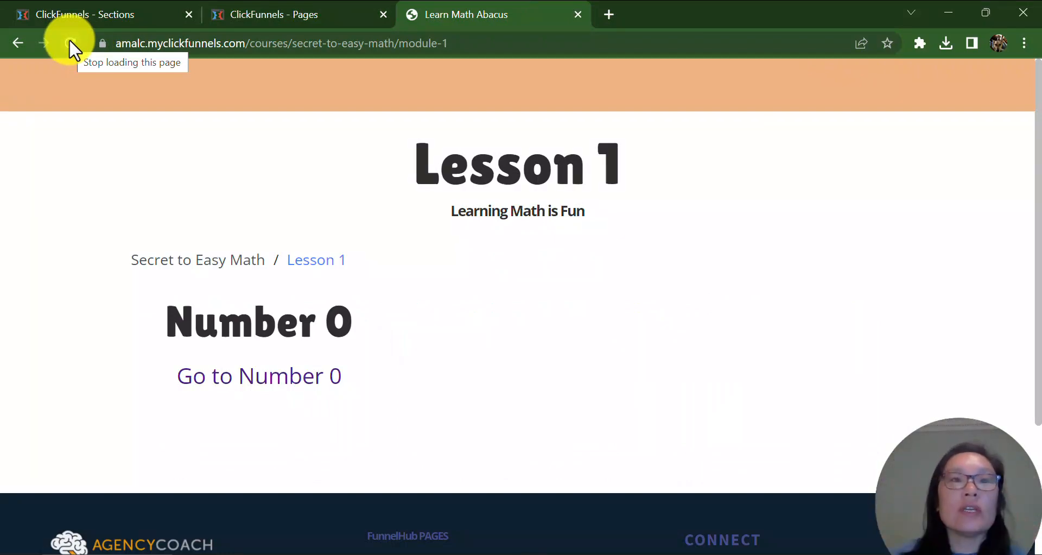
pyautogui.click(295, 14)
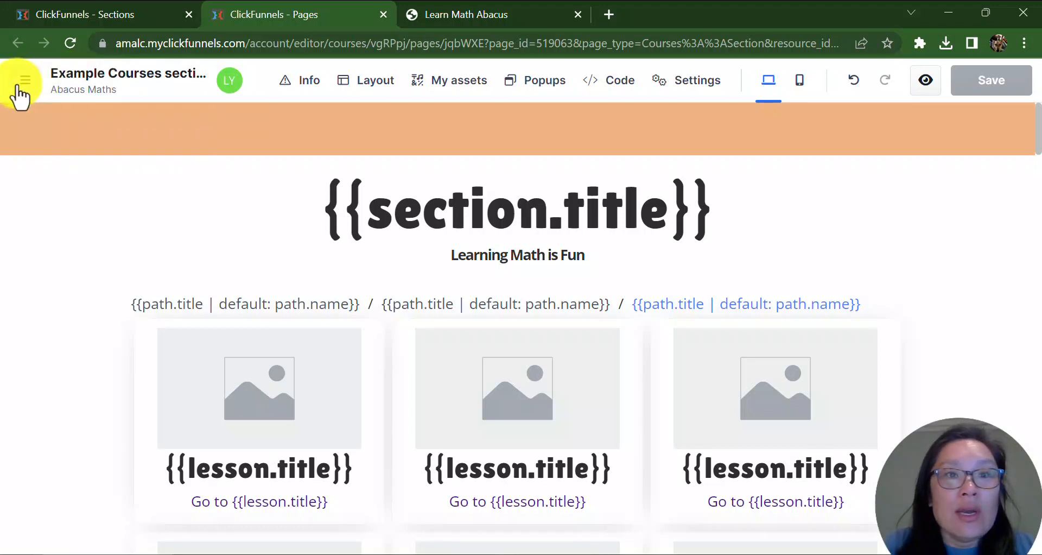
pyautogui.click(315, 92)
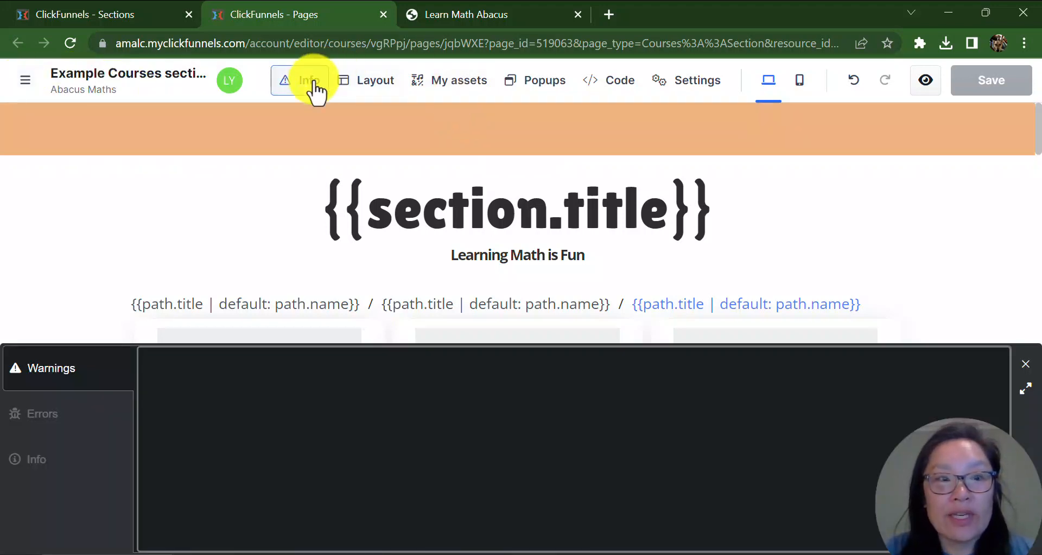
pyautogui.click(315, 92)
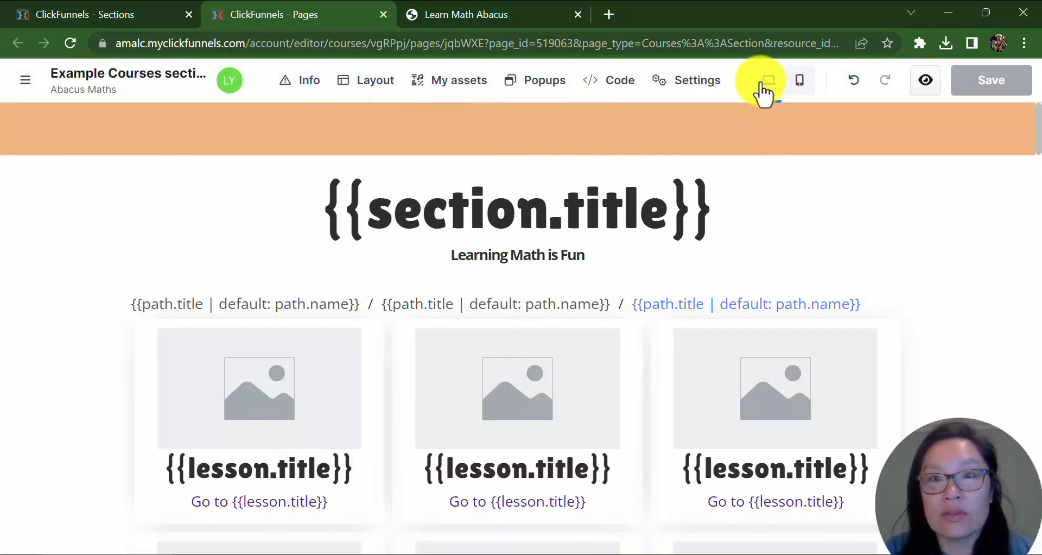
pyautogui.moveTo(725, 98)
pyautogui.click(707, 190)
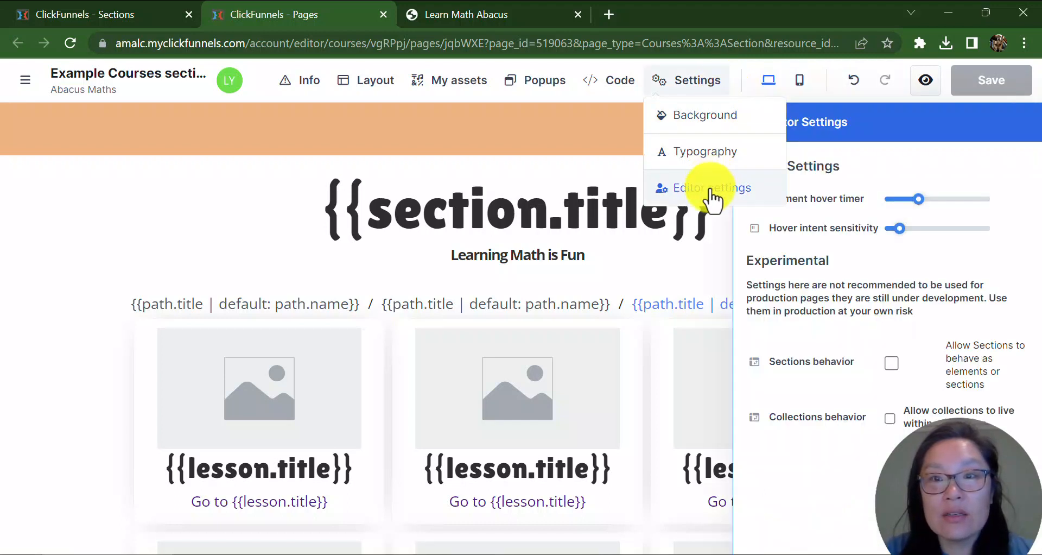
pyautogui.click(625, 89)
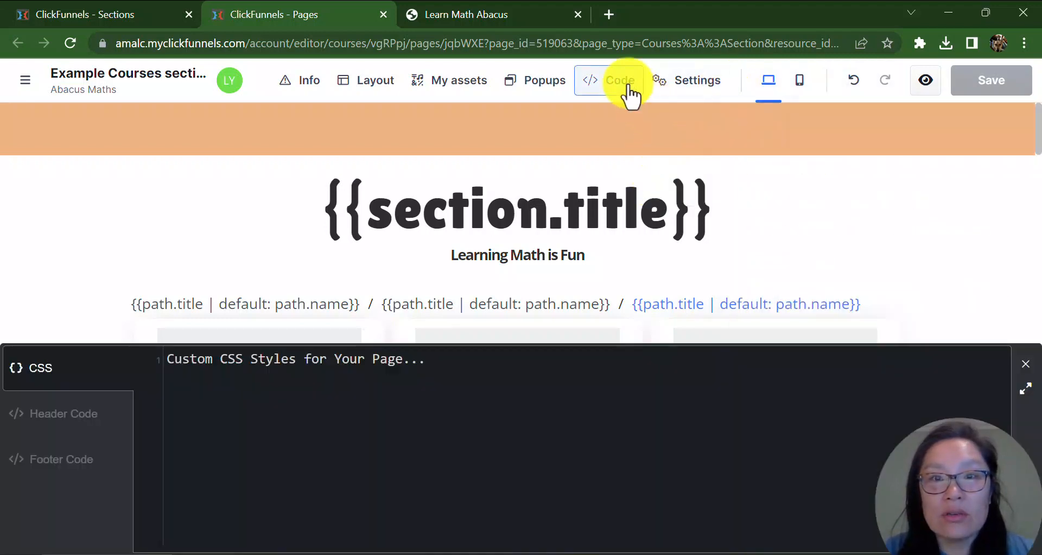
pyautogui.click(630, 95)
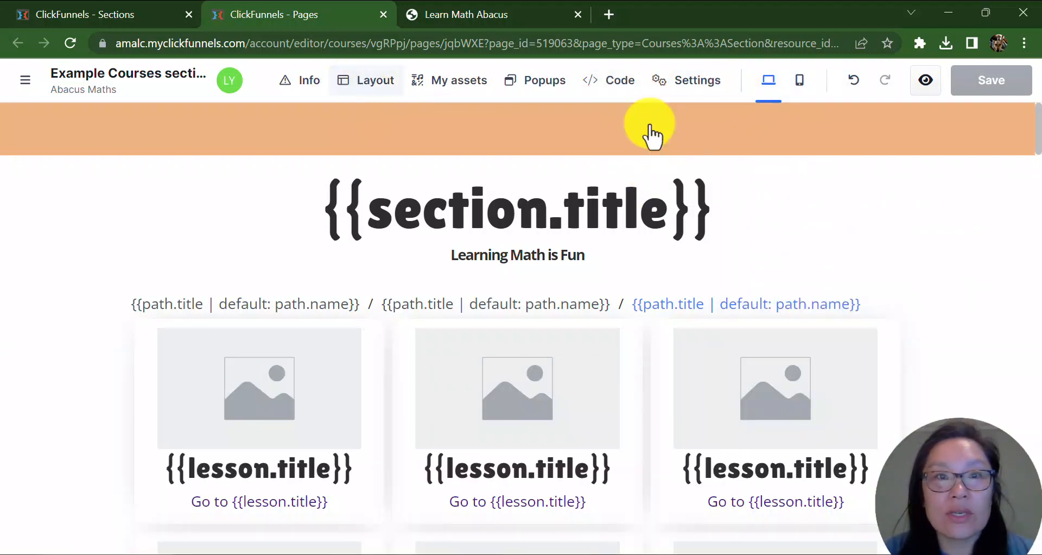
pyautogui.click(455, 94)
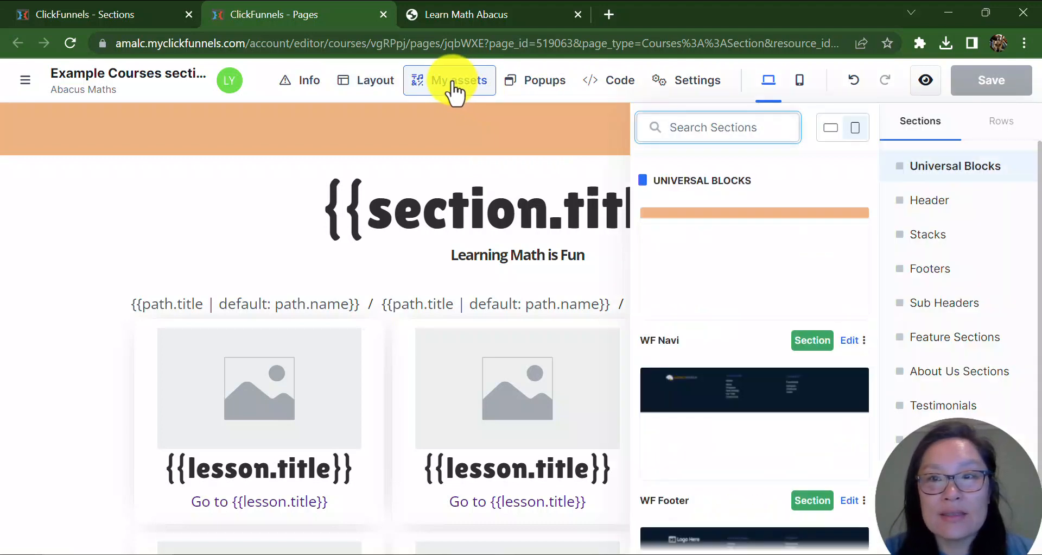
# Open the course sidebar and review the course templates and lesson list against the live course page.
pyautogui.click(21, 87)
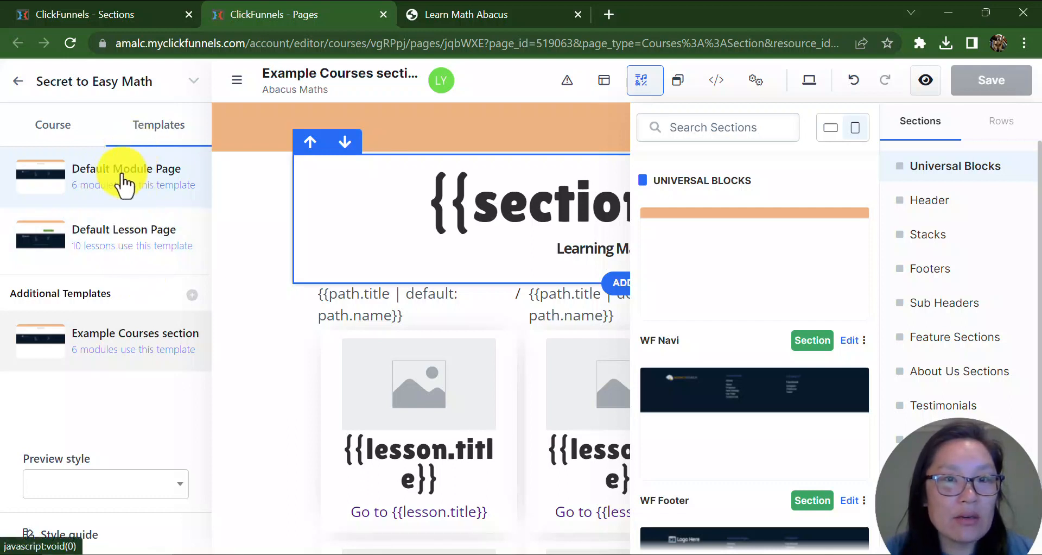
pyautogui.click(137, 344)
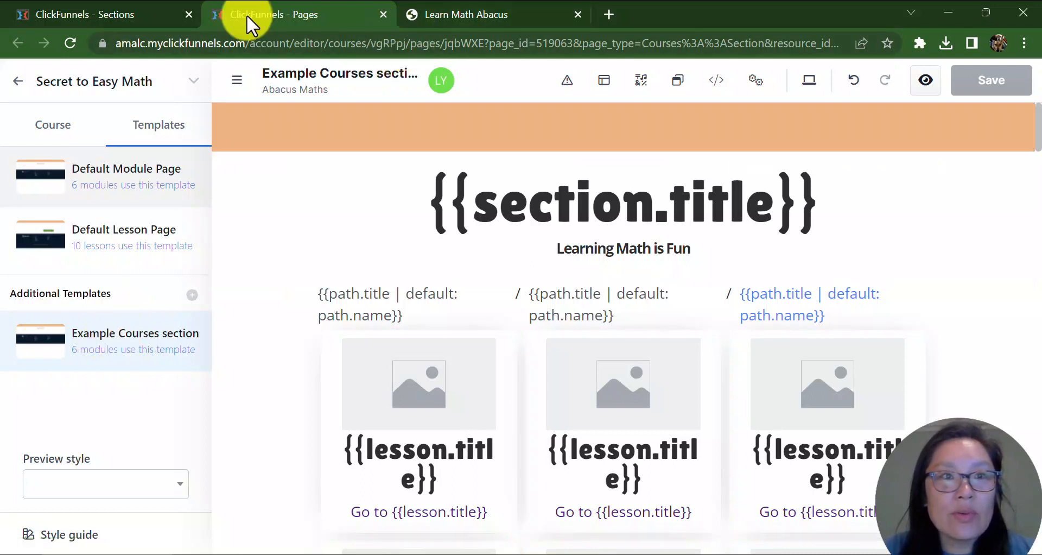
pyautogui.click(57, 127)
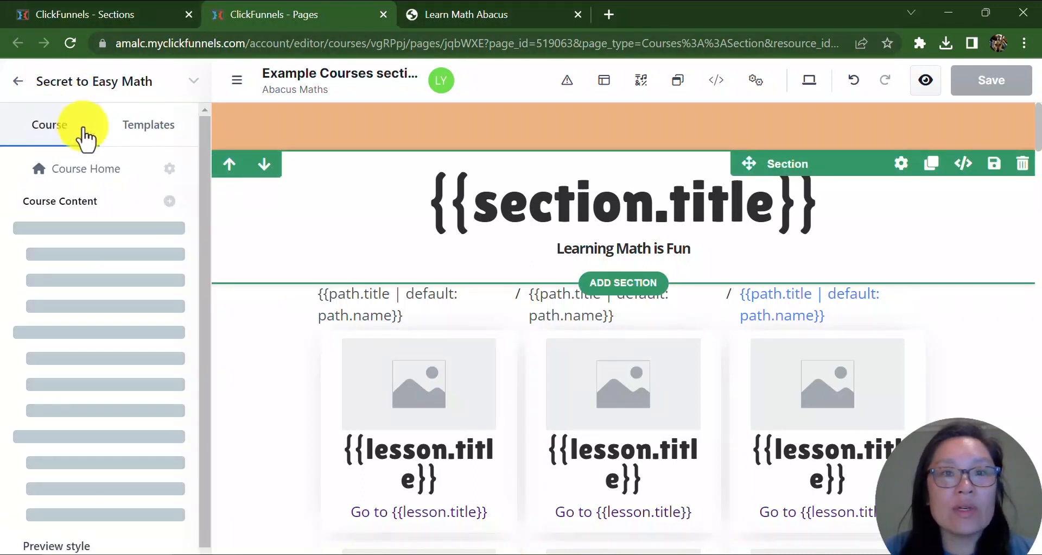
pyautogui.click(461, 16)
pyautogui.click(202, 263)
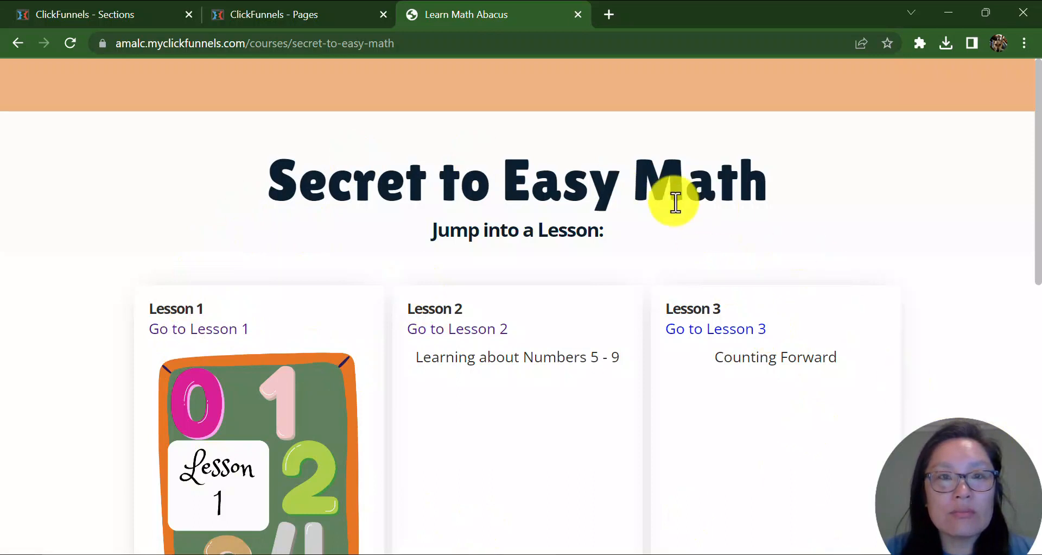
pyautogui.click(302, 15)
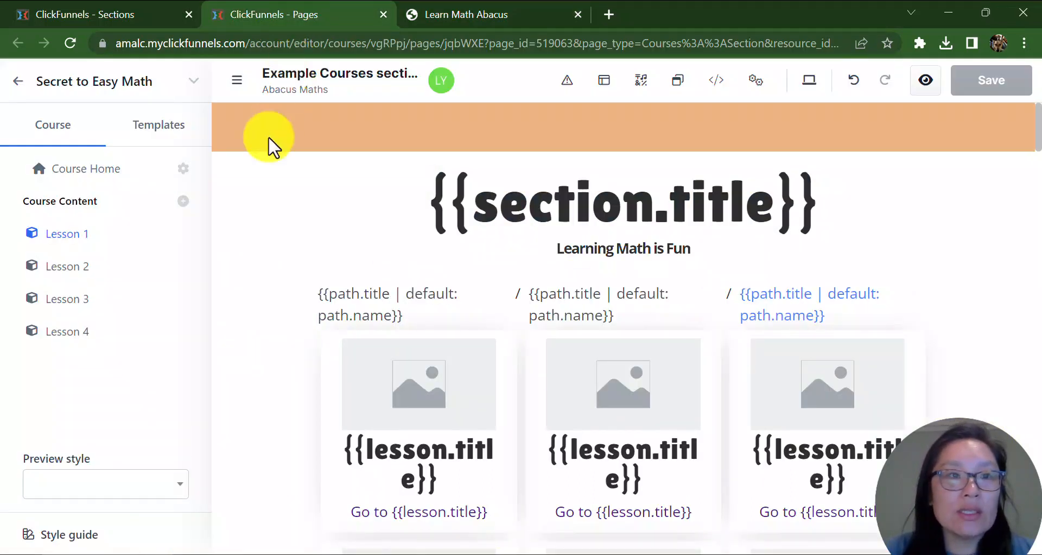
pyautogui.click(162, 130)
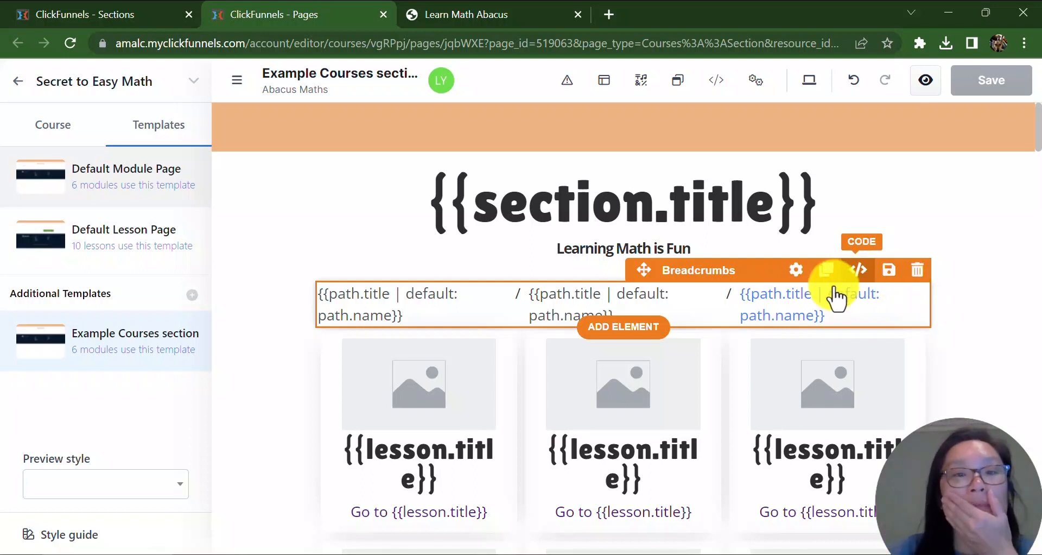
# Scroll the live course page and open Lesson 1 to view its module page.
pyautogui.click(476, 16)
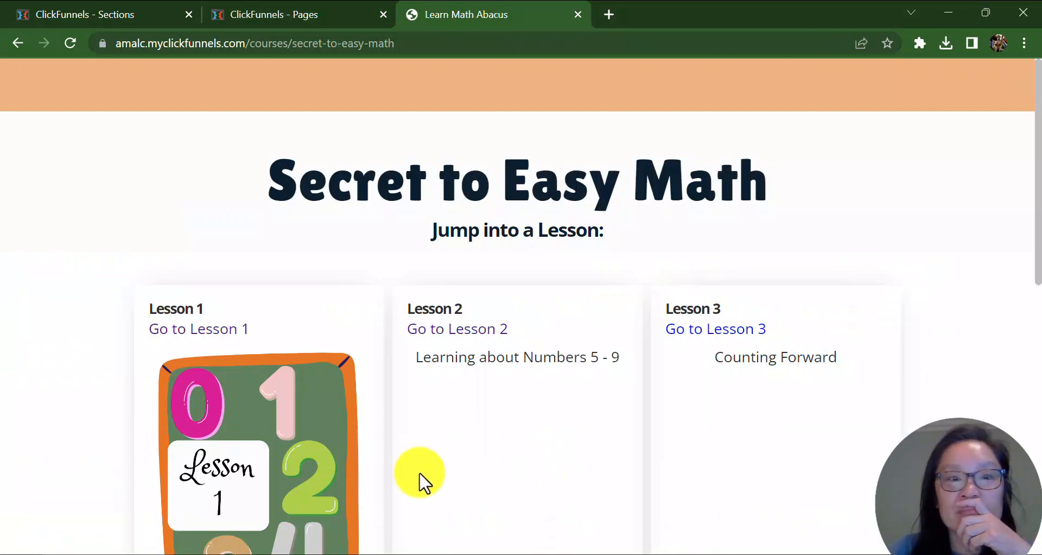
pyautogui.scroll(-3, 543, 421)
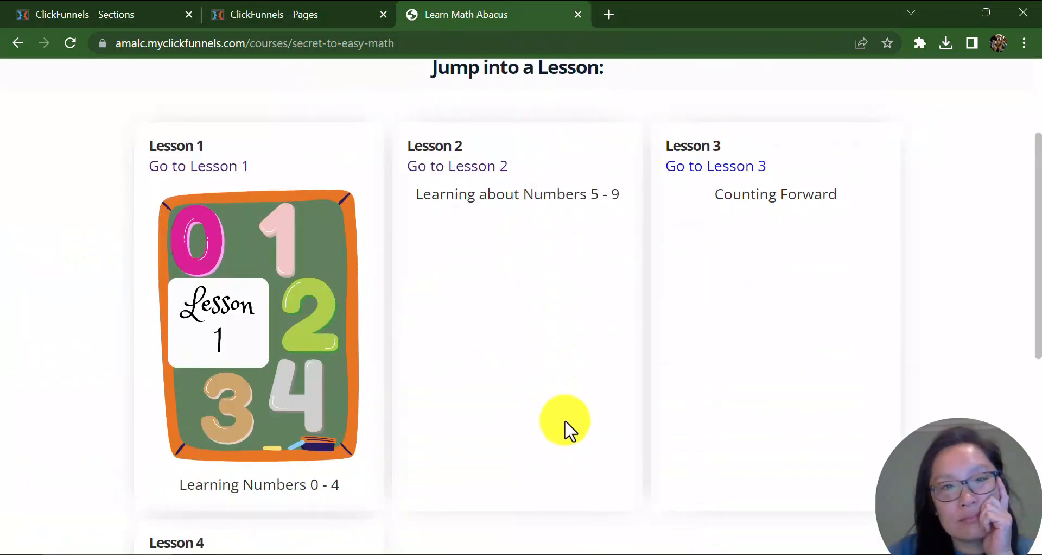
pyautogui.scroll(3, 564, 429)
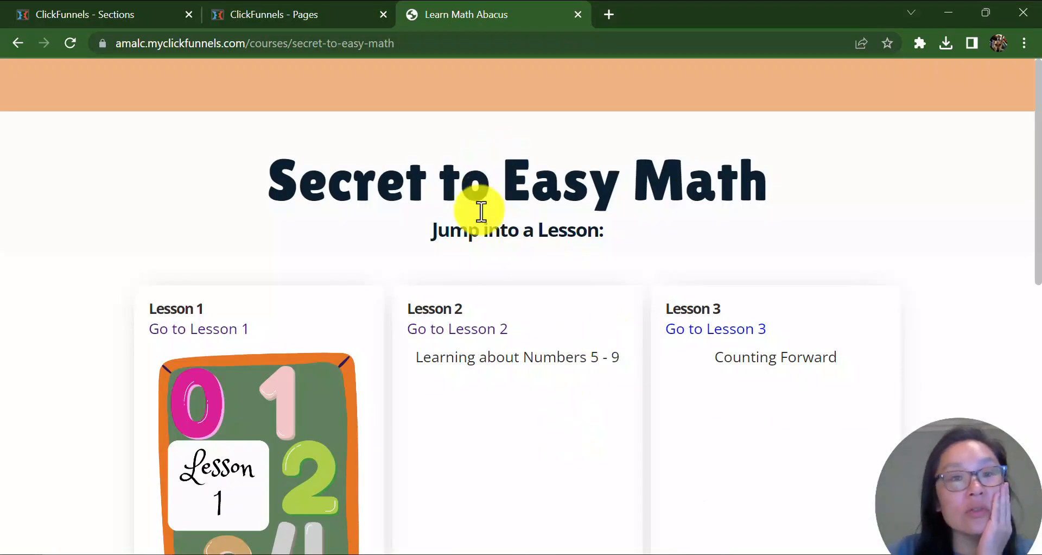
pyautogui.click(217, 331)
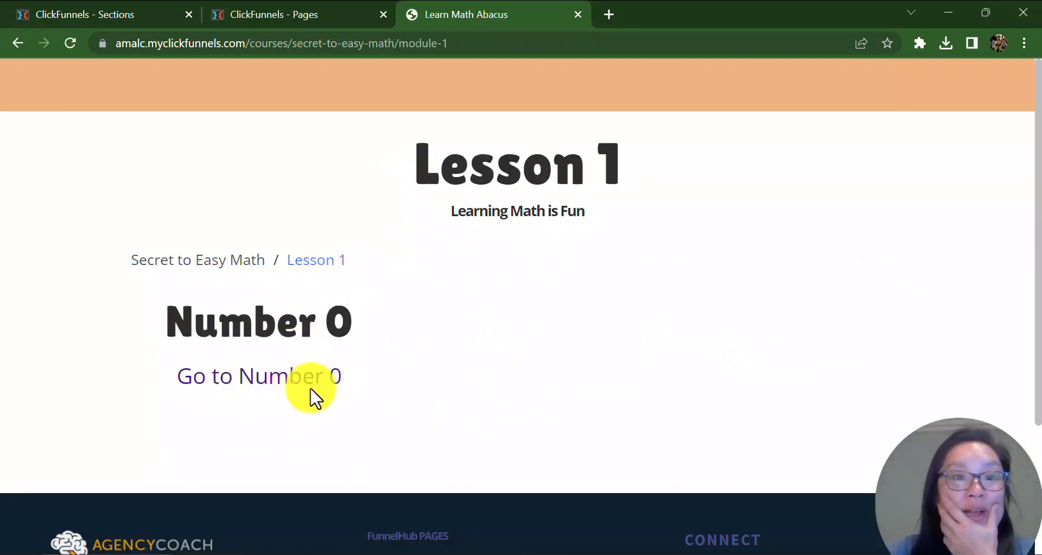
# Open the settings of the Number 0 module under Lesson 1 and expand its thumbnail image settings.
pyautogui.click(249, 16)
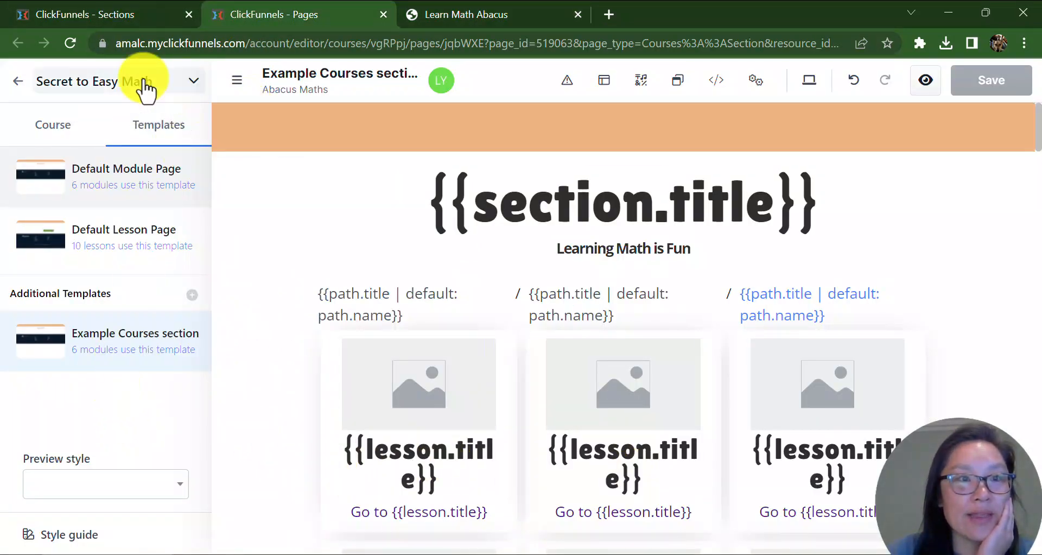
pyautogui.click(50, 128)
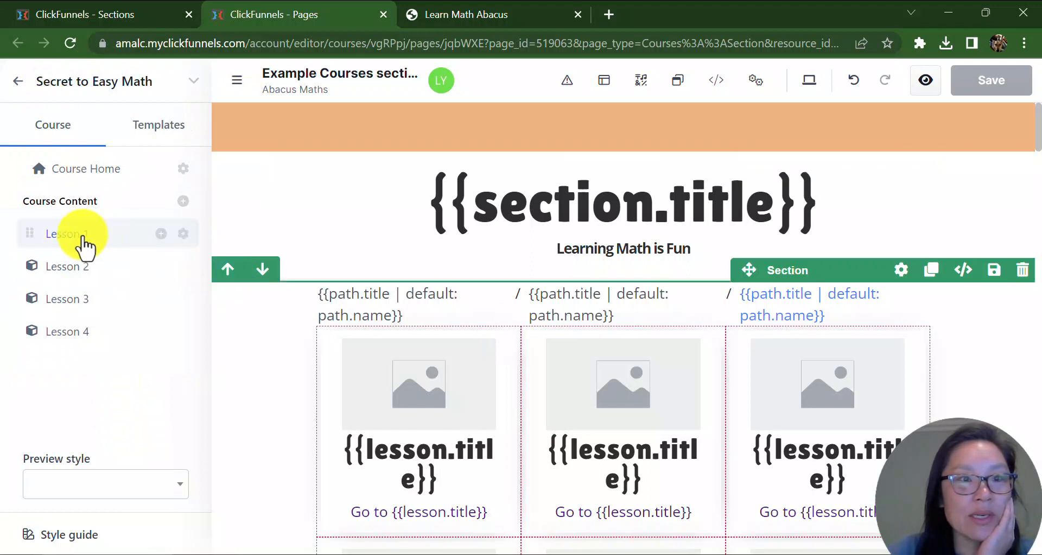
pyautogui.click(59, 233)
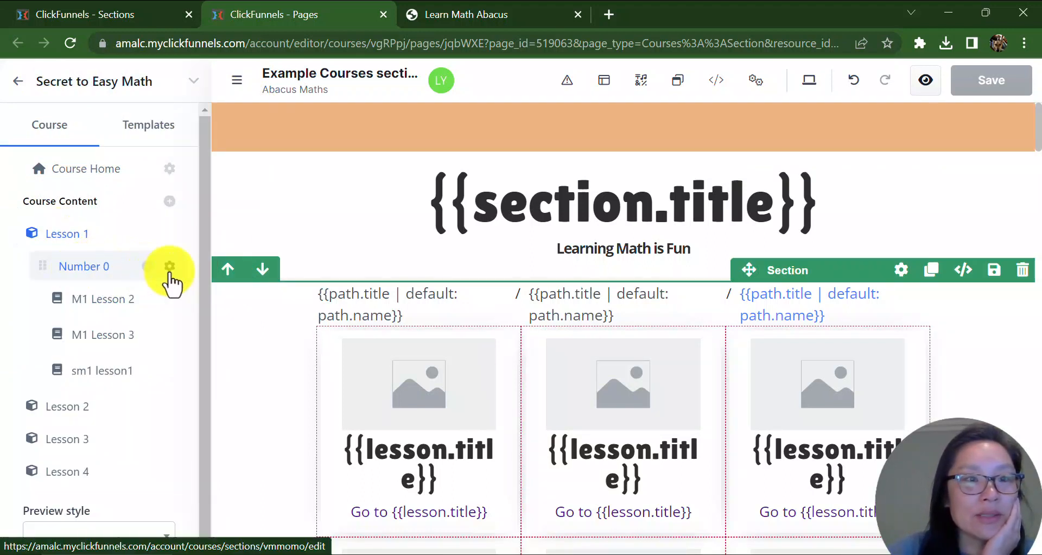
pyautogui.click(169, 272)
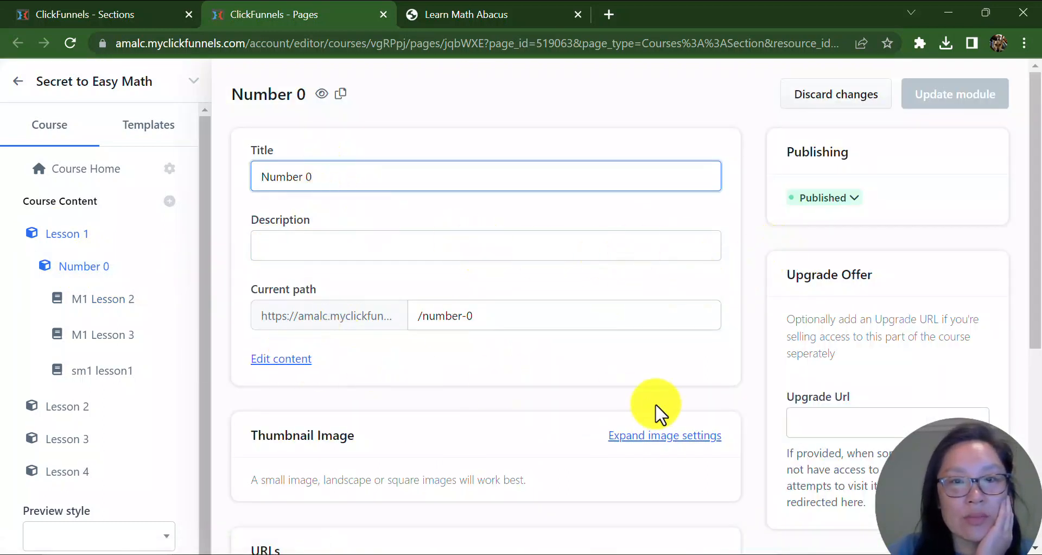
pyautogui.click(661, 437)
pyautogui.scroll(-6, 592, 299)
pyautogui.scroll(3, 594, 299)
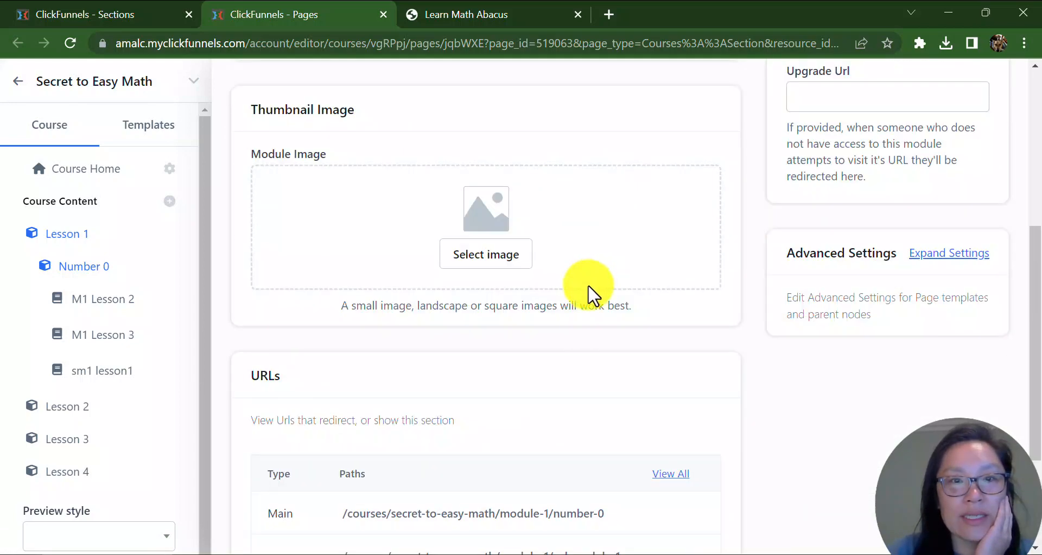
# Select a thumbnail image for the Number 0 module from the image gallery.
pyautogui.click(495, 266)
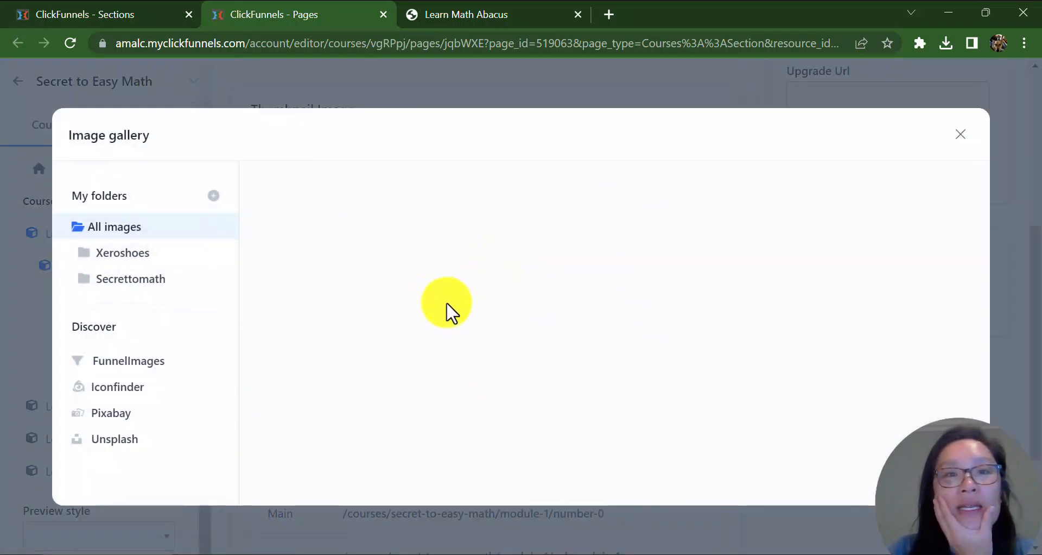
pyautogui.scroll(-3, 756, 326)
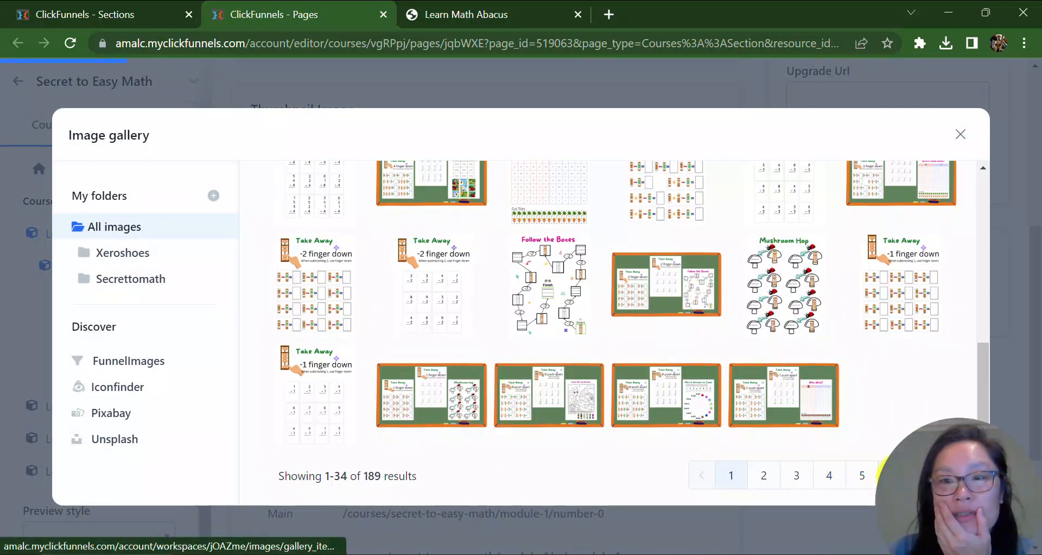
pyautogui.click(901, 474)
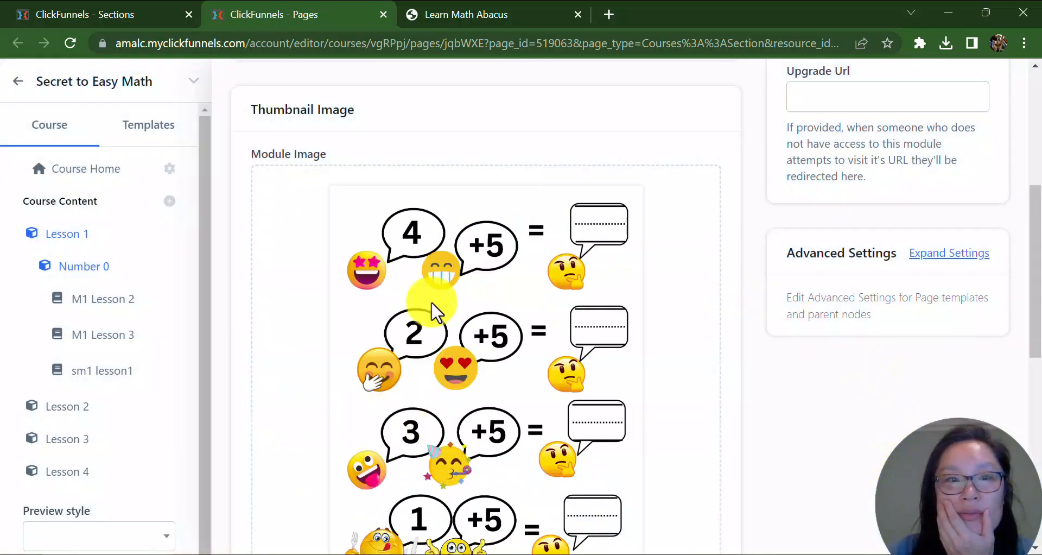
# Replace the module thumbnail with the 'Color the Number' image from the gallery and update the module.
pyautogui.scroll(-3, 434, 312)
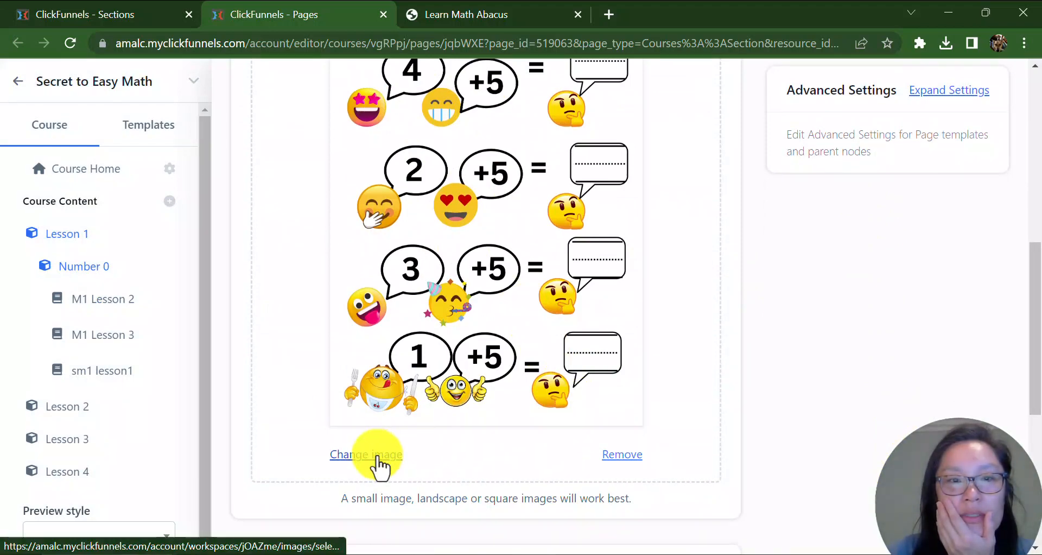
pyautogui.click(375, 455)
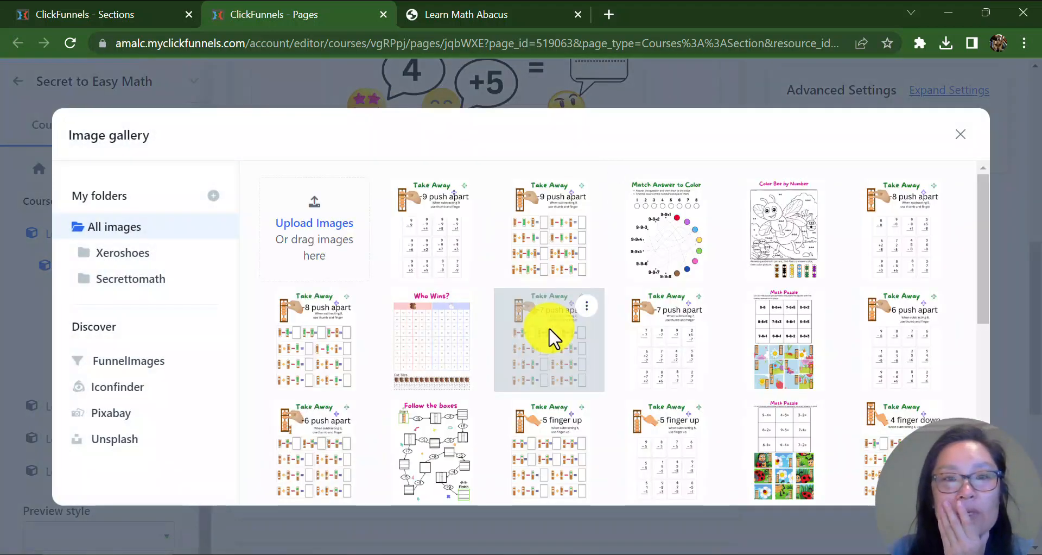
pyautogui.scroll(-10, 904, 304)
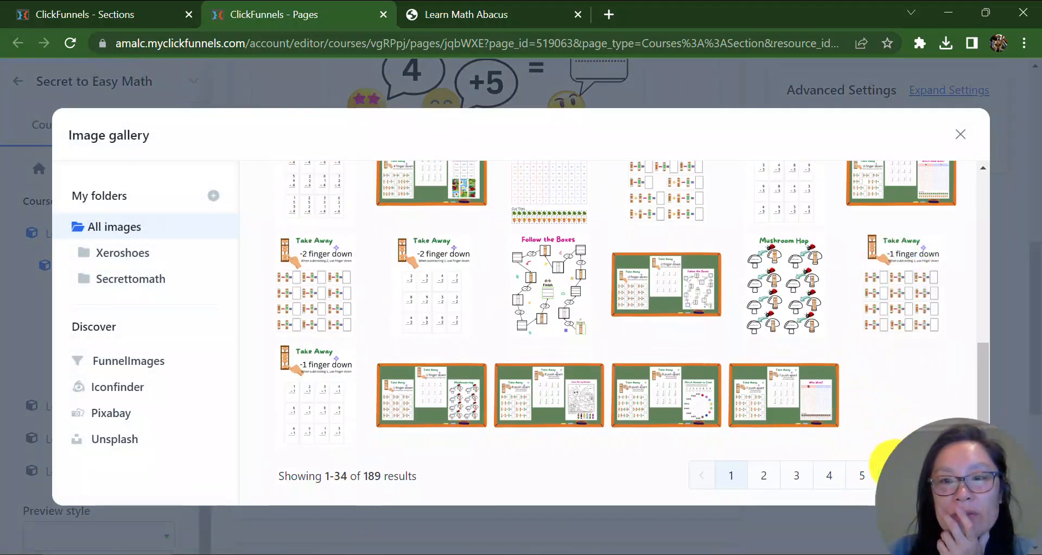
pyautogui.click(890, 474)
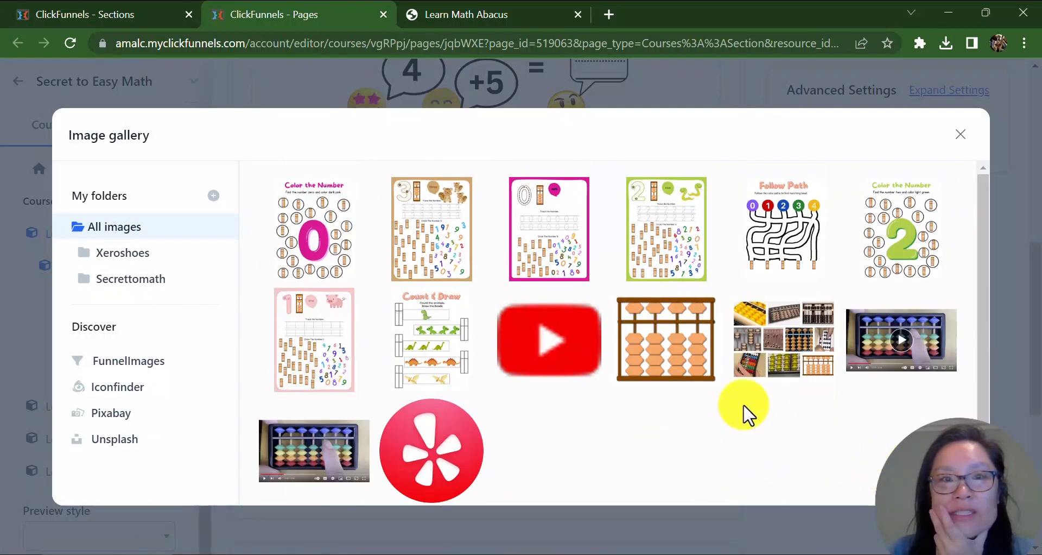
pyautogui.click(305, 255)
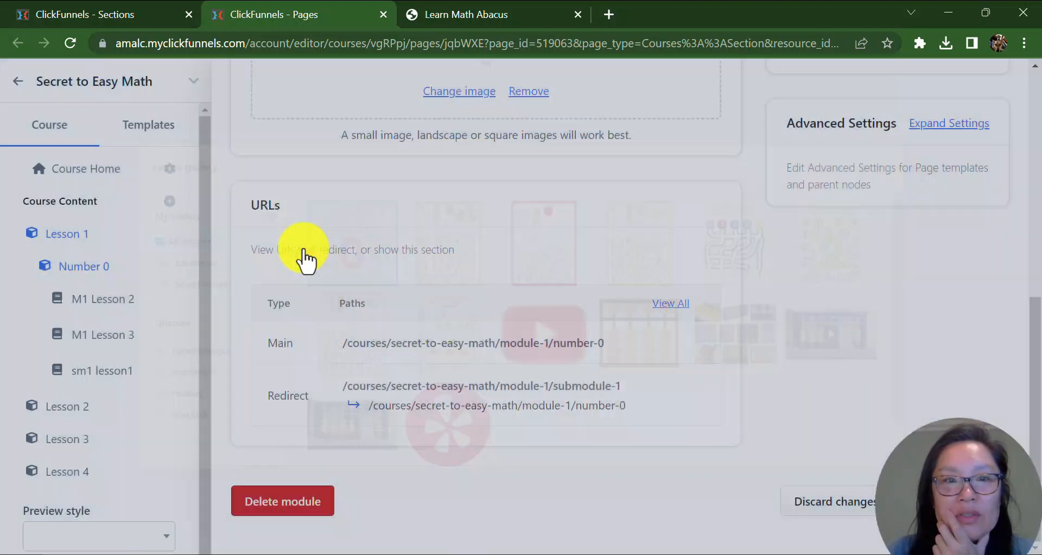
pyautogui.scroll(15, 570, 426)
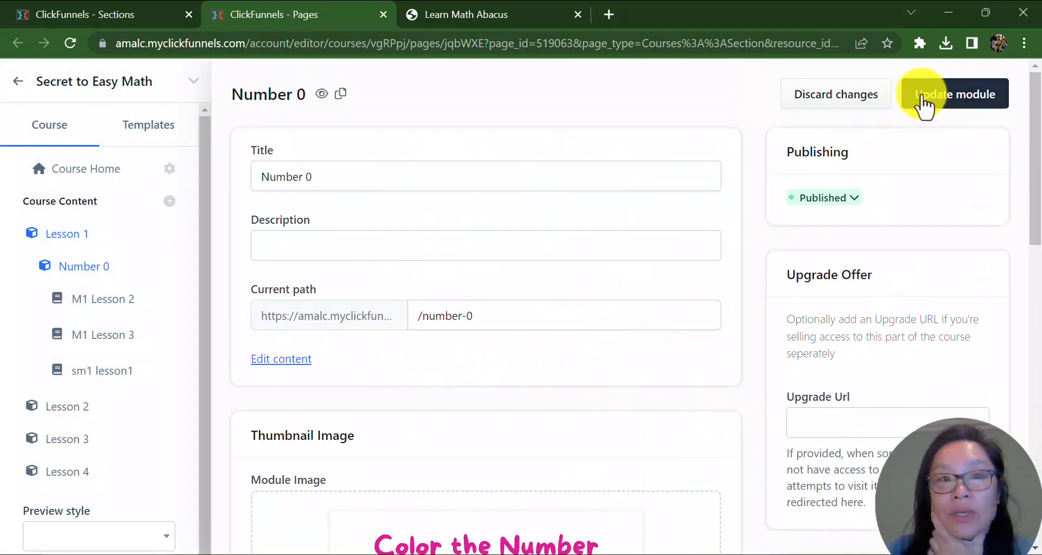
pyautogui.click(906, 97)
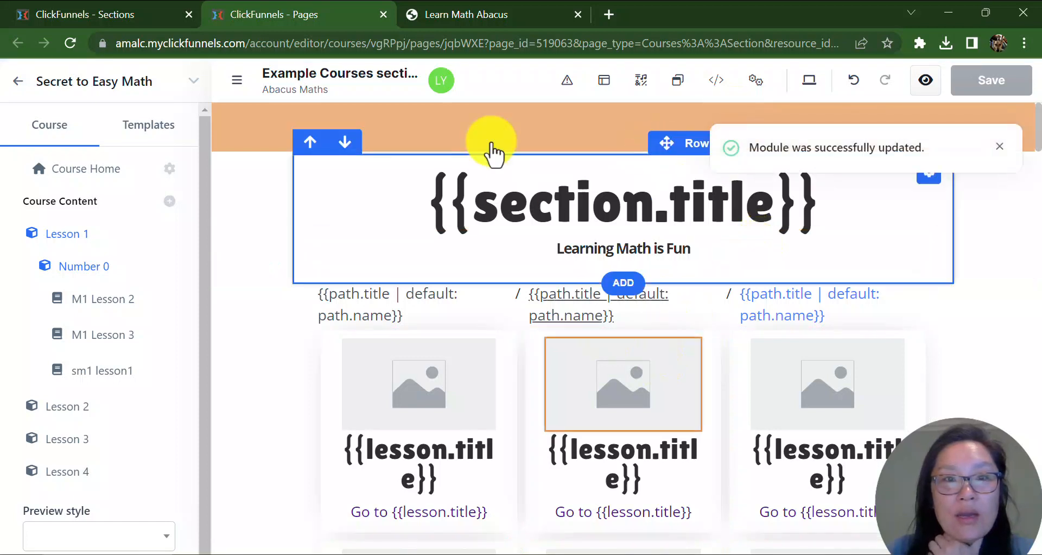
# Reload the live Lesson 1 page to check the Number 0 module, then return to the editor.
pyautogui.click(443, 13)
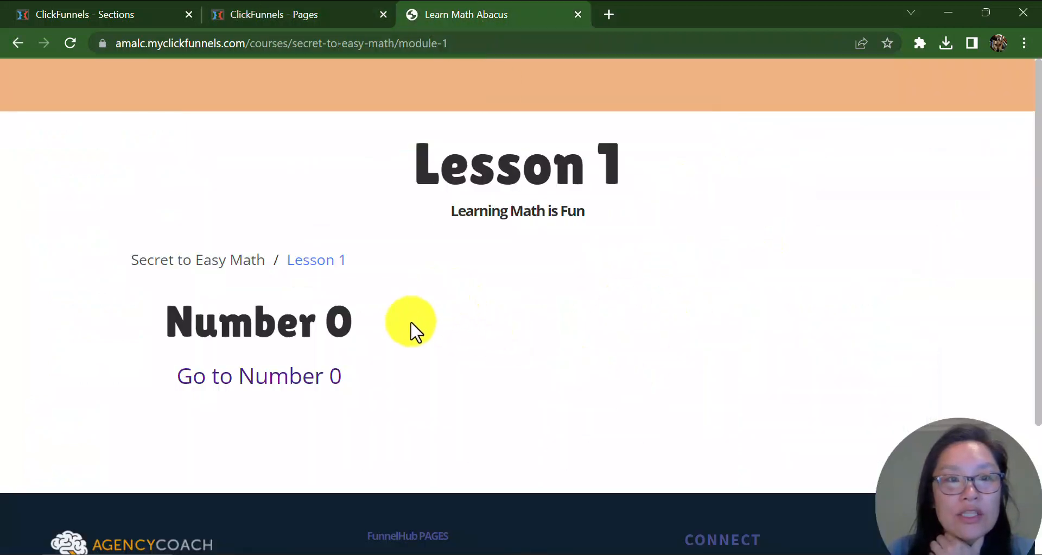
pyautogui.click(68, 41)
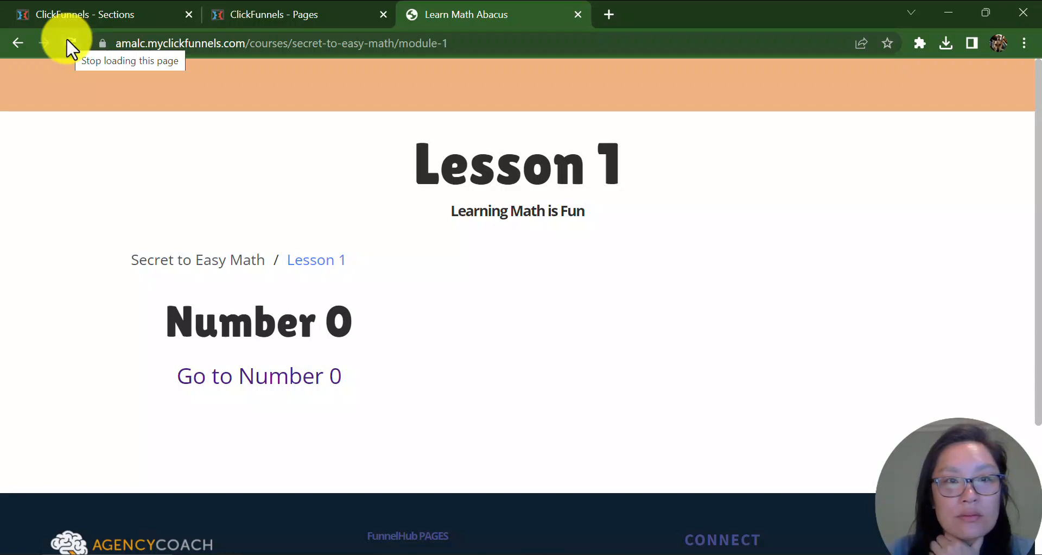
pyautogui.click(294, 15)
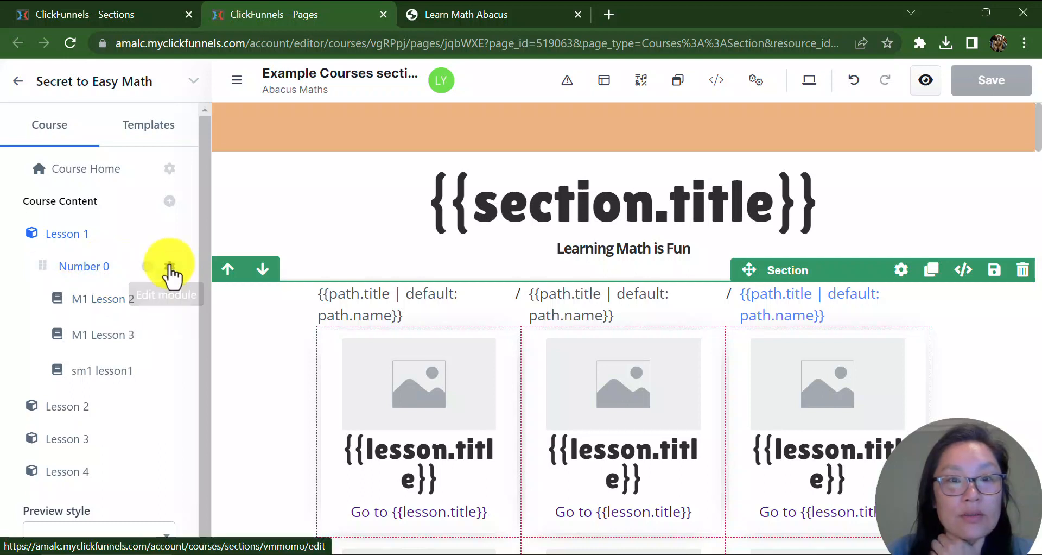
# Open the Number 0 module's settings and expand its thumbnail image settings to review the module image.
pyautogui.click(170, 264)
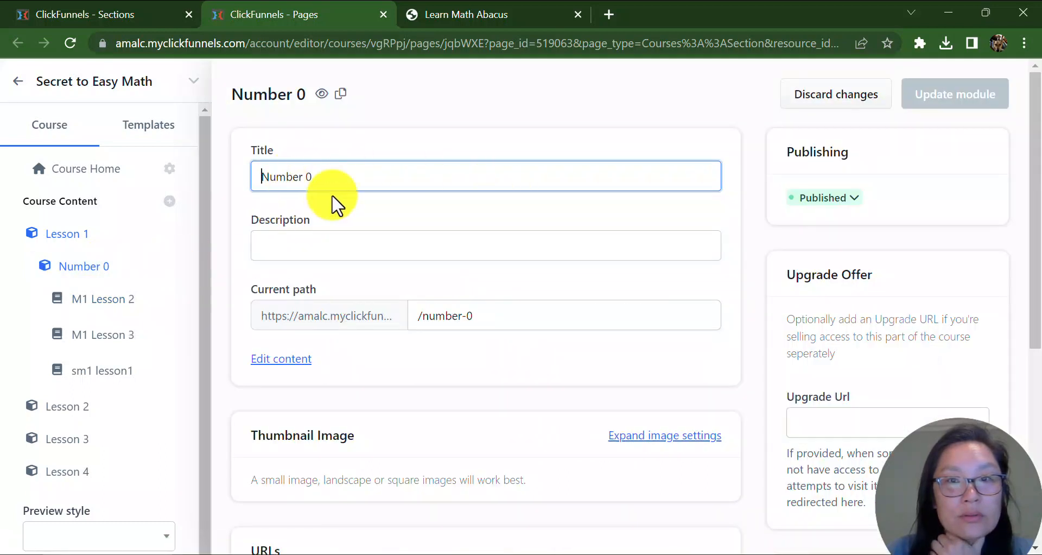
pyautogui.scroll(-6, 817, 255)
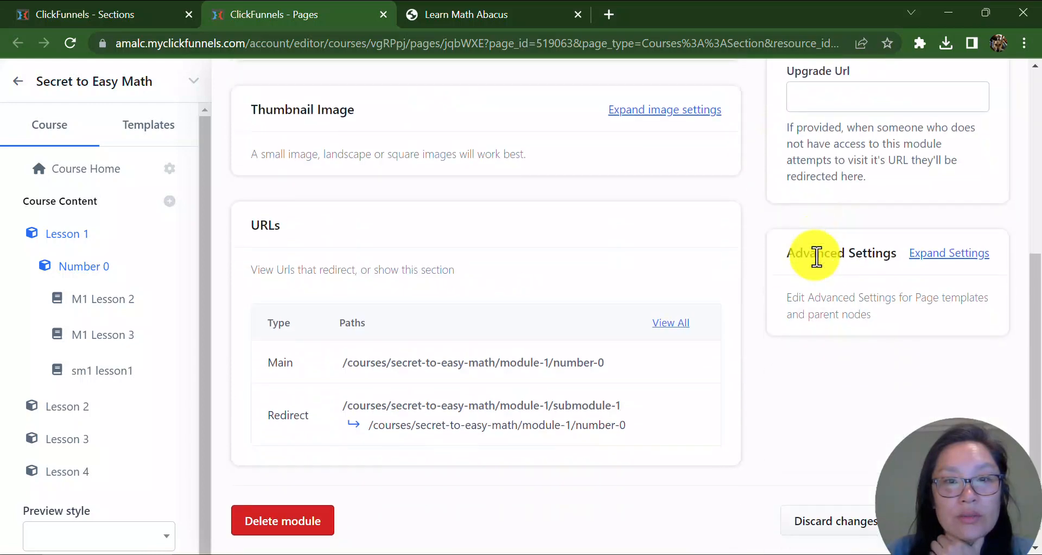
pyautogui.scroll(6, 653, 244)
pyautogui.scroll(-3, 670, 279)
pyautogui.scroll(3, 671, 278)
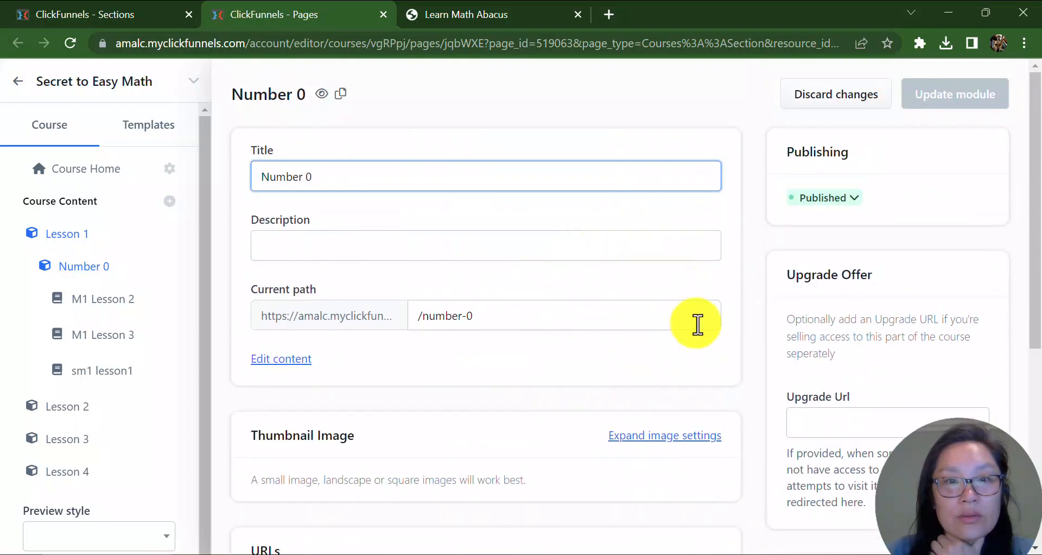
pyautogui.click(697, 435)
pyautogui.scroll(-9, 679, 413)
pyautogui.scroll(-6, 733, 380)
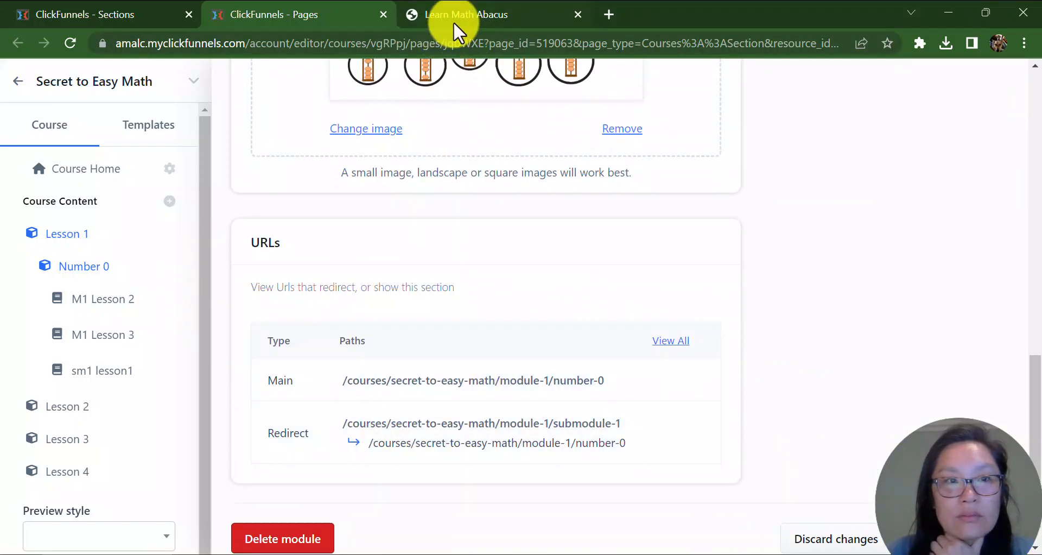
pyautogui.scroll(11, 809, 402)
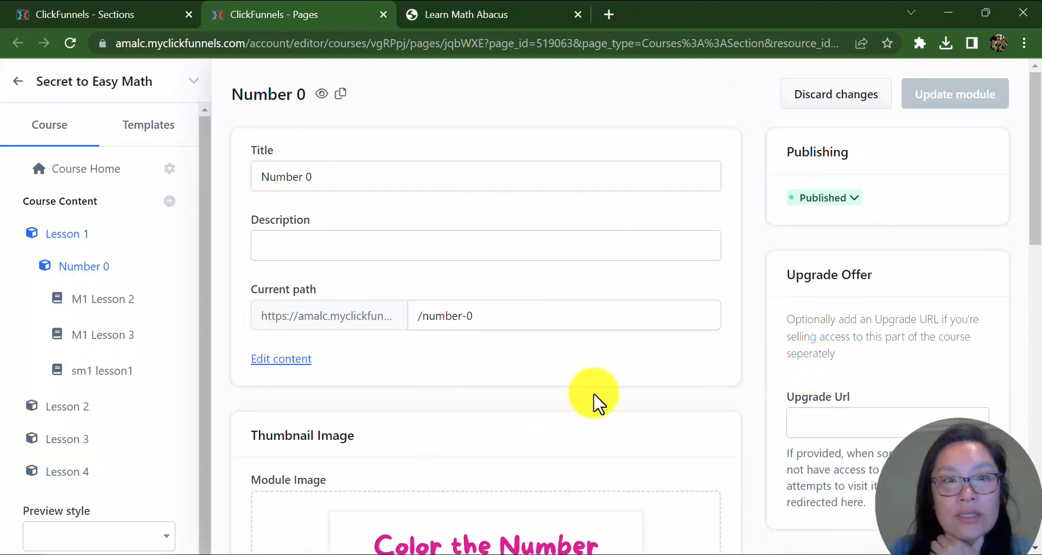
# Preview the Number 0 module page and its parent Lesson 1 page, then return to the editor.
pyautogui.click(322, 96)
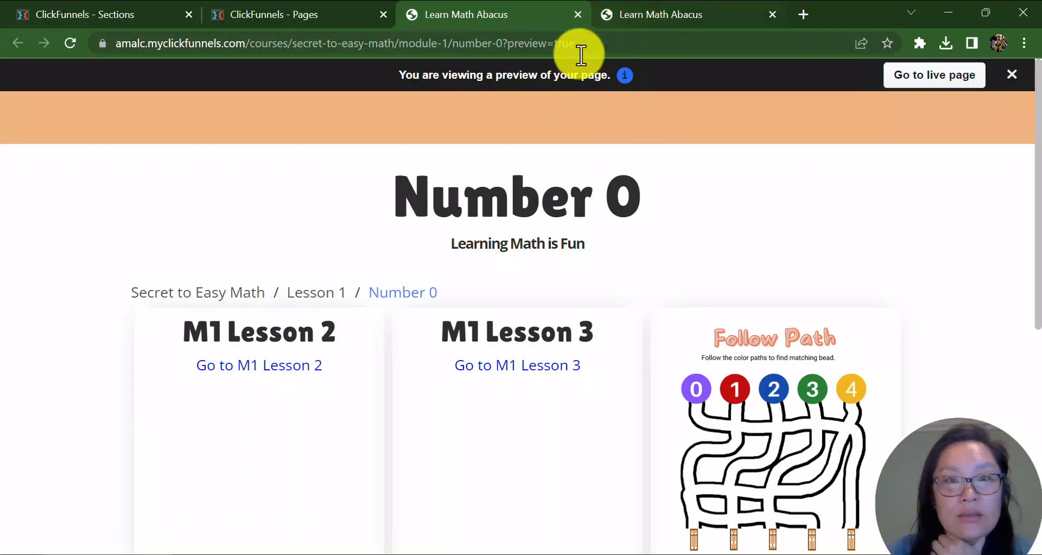
pyautogui.click(307, 297)
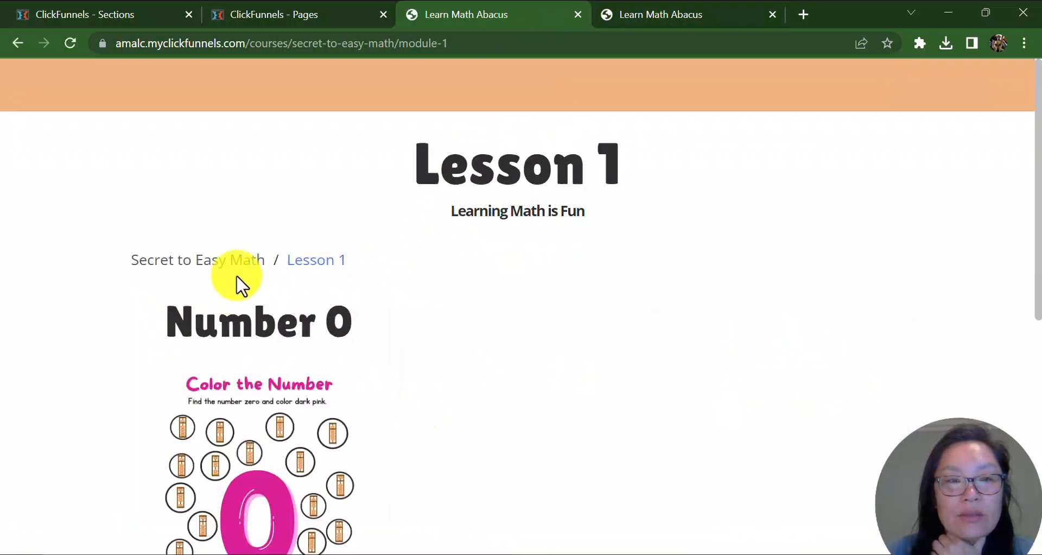
pyautogui.click(655, 12)
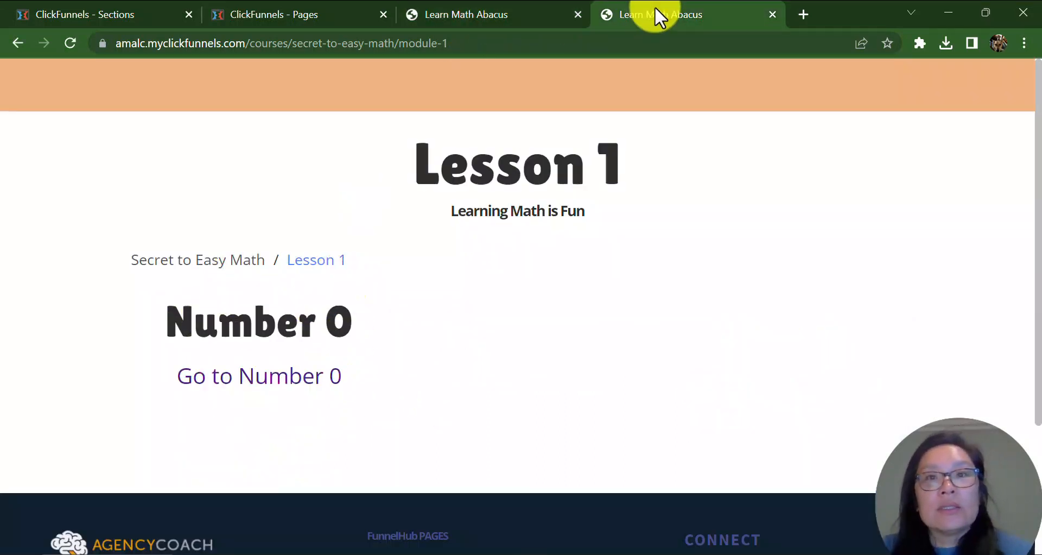
pyautogui.click(773, 14)
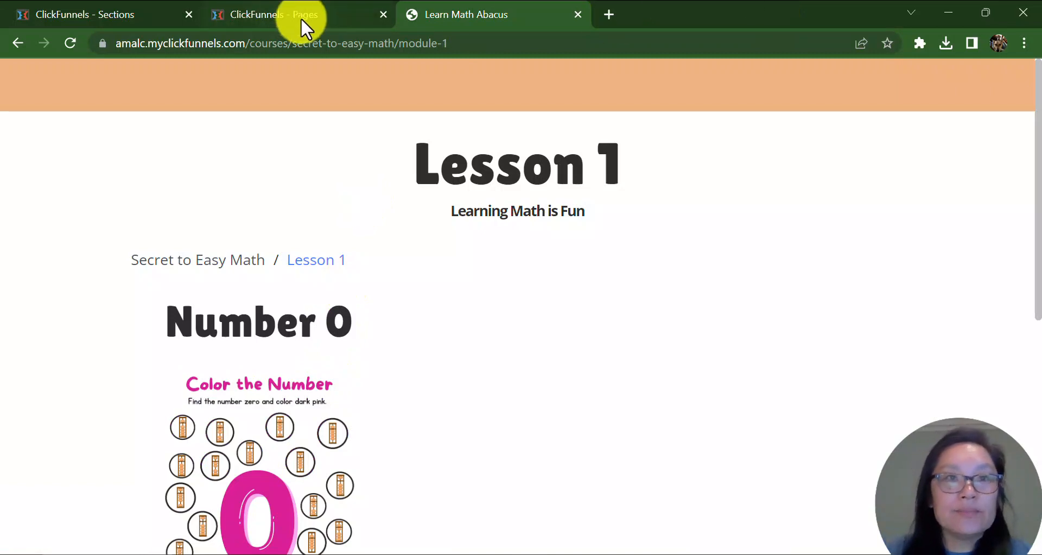
pyautogui.click(302, 18)
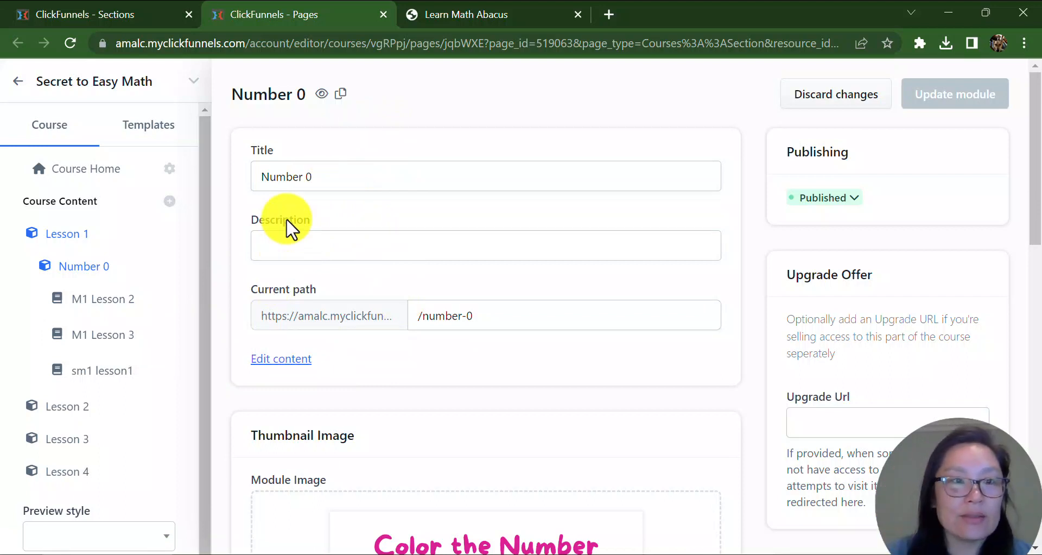
pyautogui.click(455, 14)
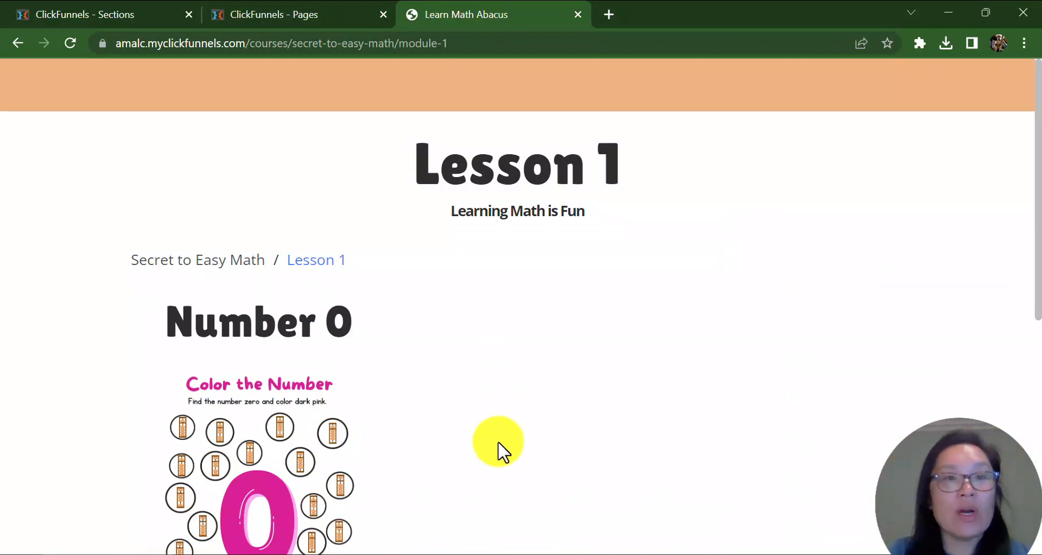
pyautogui.scroll(-3, 402, 442)
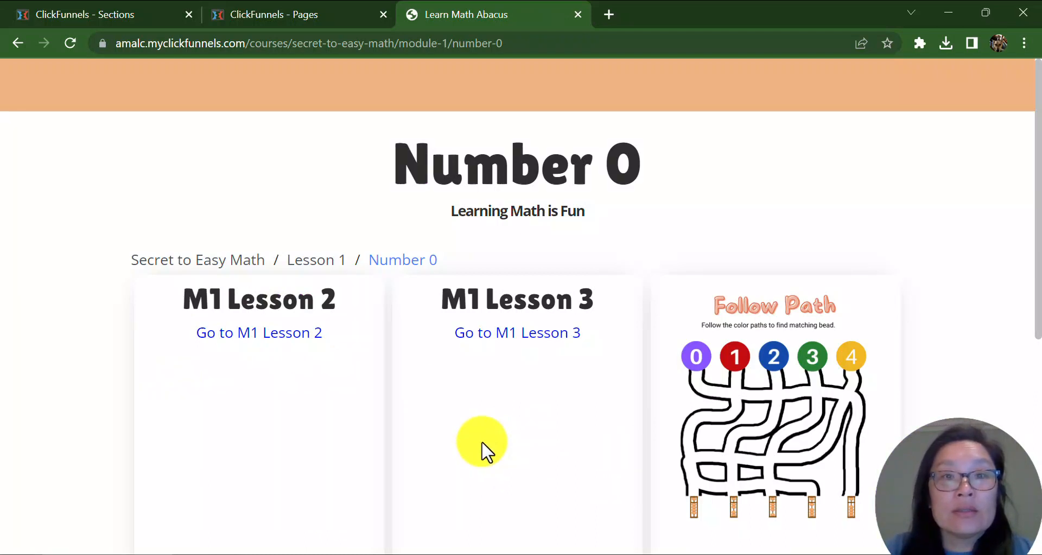
pyautogui.click(280, 14)
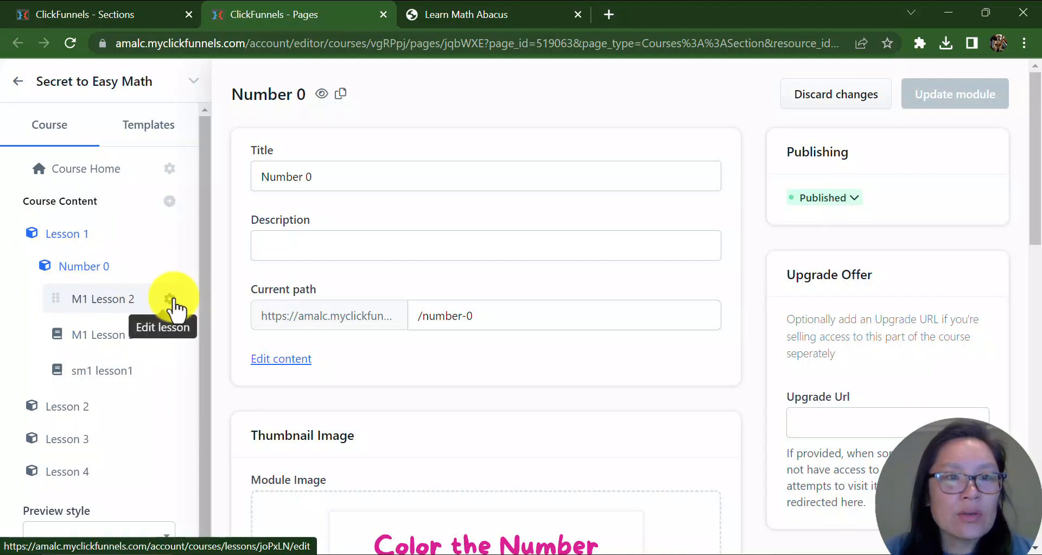
# Rename the M1 Lesson 2 lesson to 'What is the Number Zero?', clear its current path, and update the lesson.
pyautogui.click(172, 301)
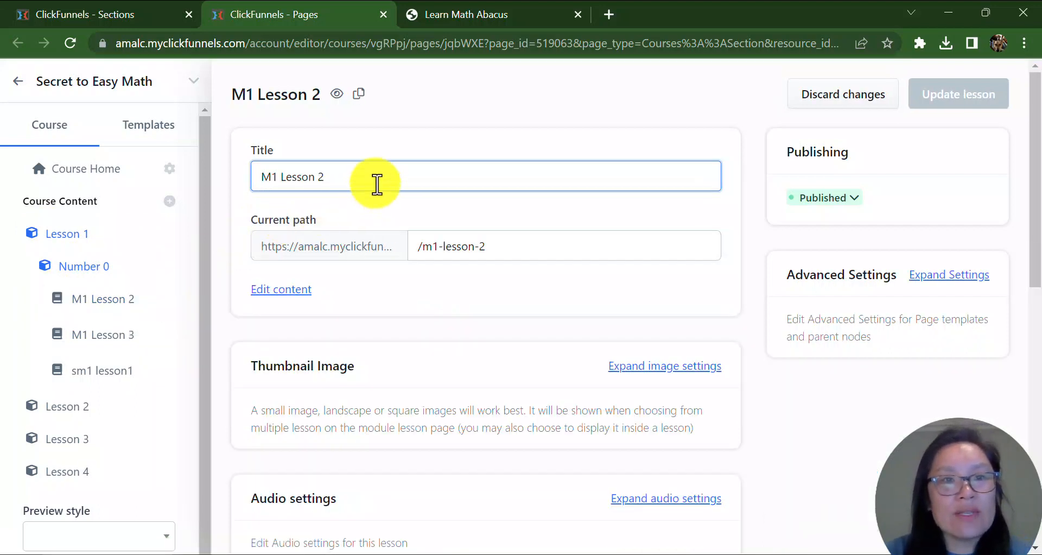
pyautogui.moveTo(377, 183); pyautogui.dragTo(18, 178)
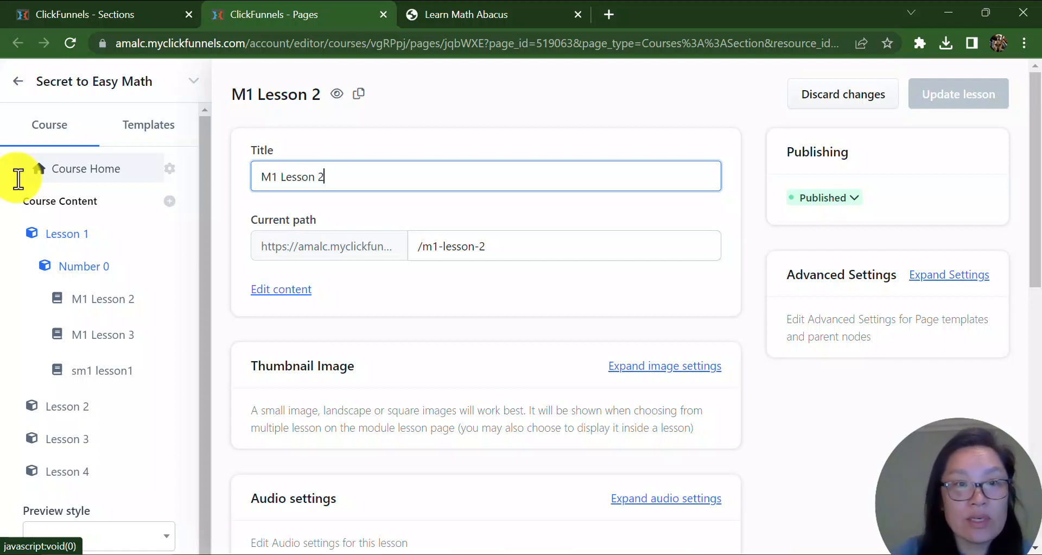
pyautogui.press('BackSpace')
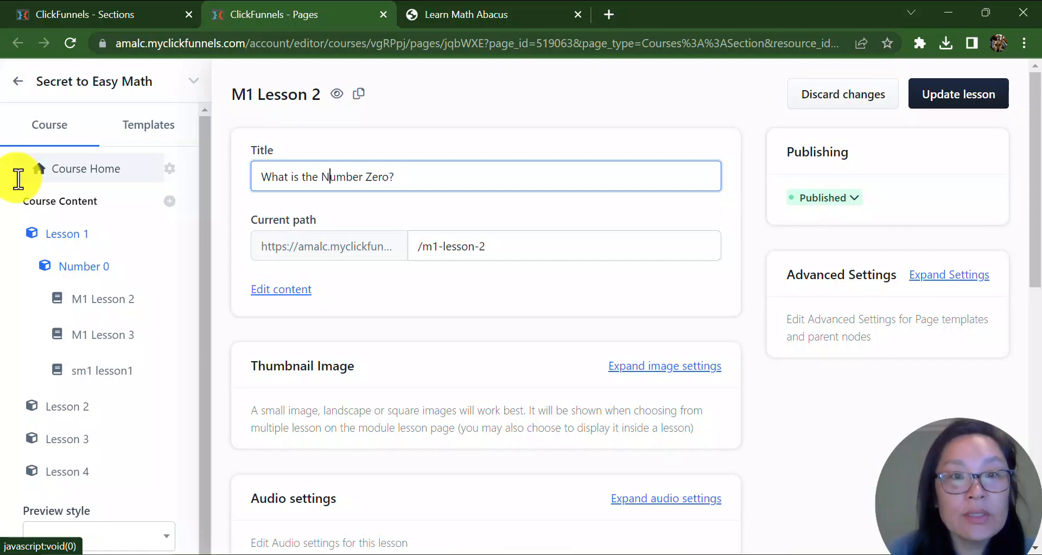
pyautogui.moveTo(510, 245); pyautogui.dragTo(389, 251)
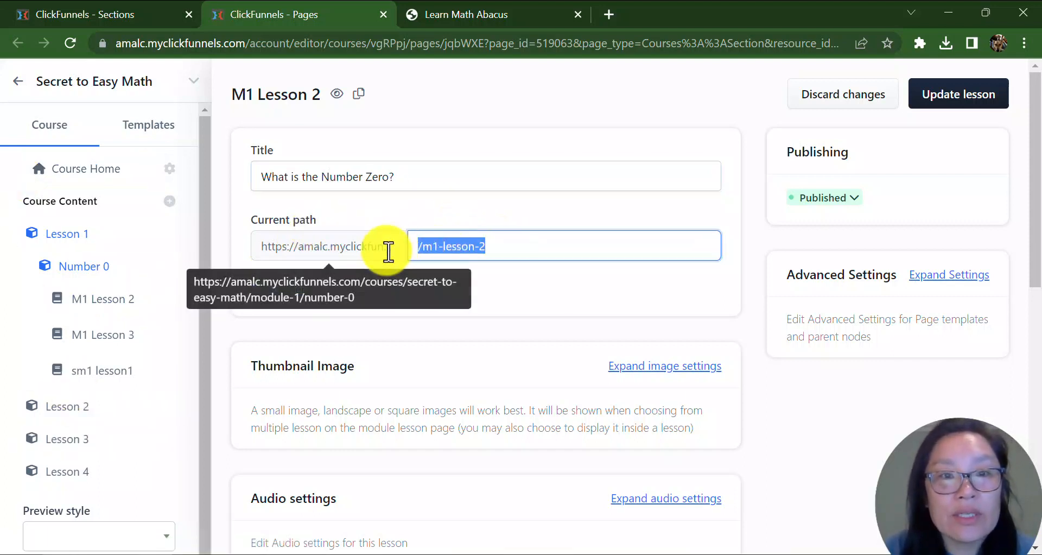
pyautogui.click(540, 321)
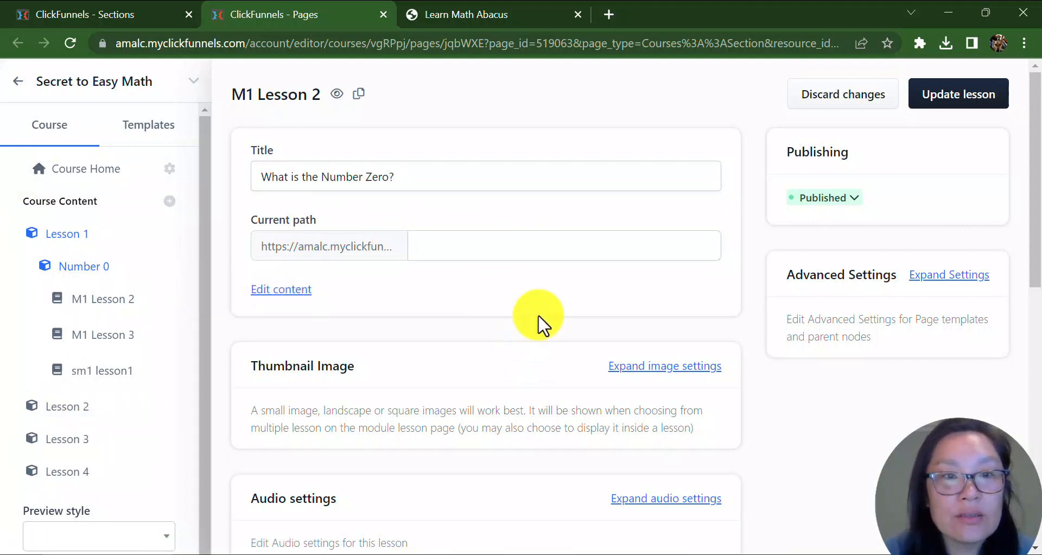
pyautogui.scroll(-6, 744, 367)
pyautogui.scroll(-5, 751, 396)
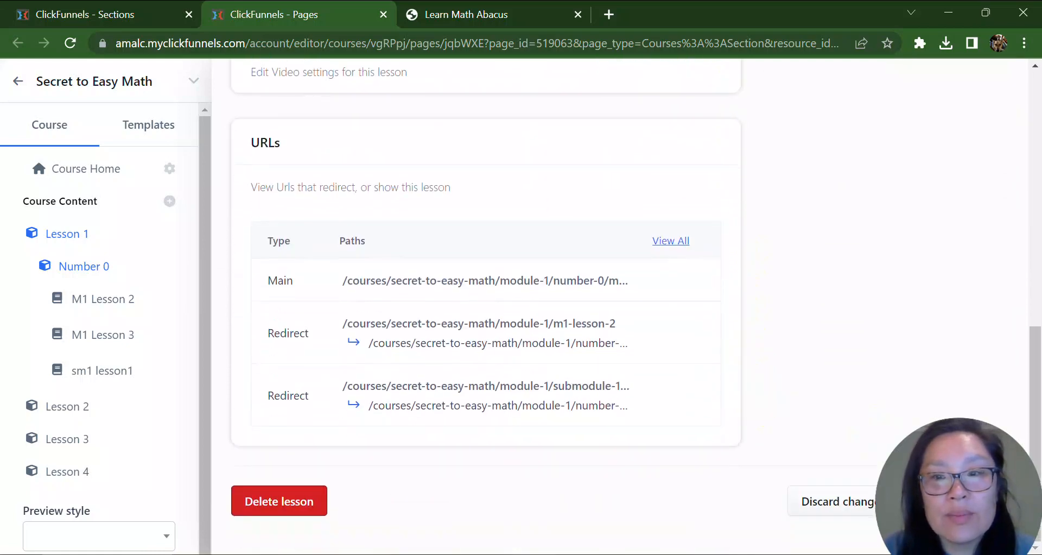
pyautogui.click(959, 501)
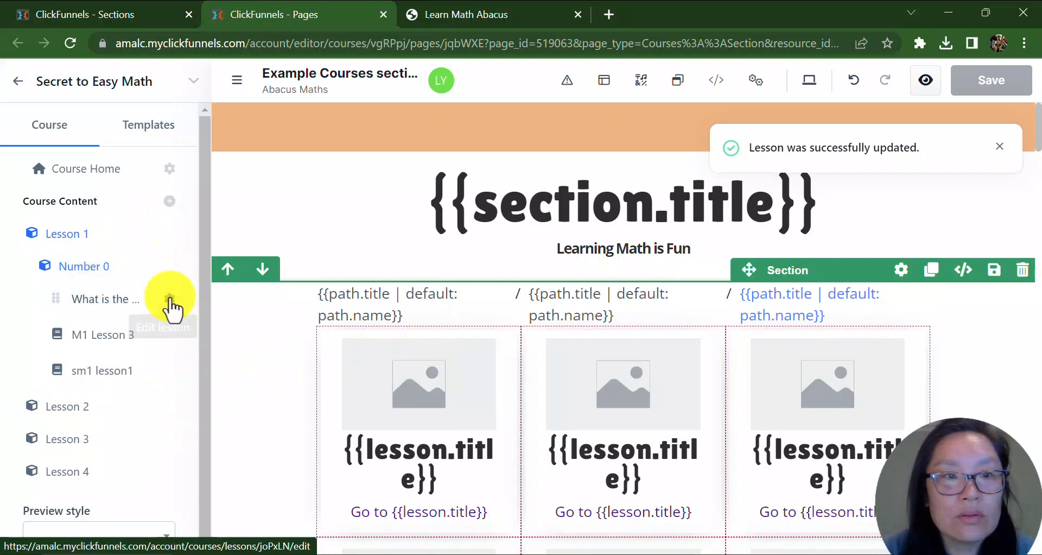
# Rename the M1 Lesson 3 lesson to 'How do we find the number Zero?' and clear its current path.
pyautogui.click(170, 299)
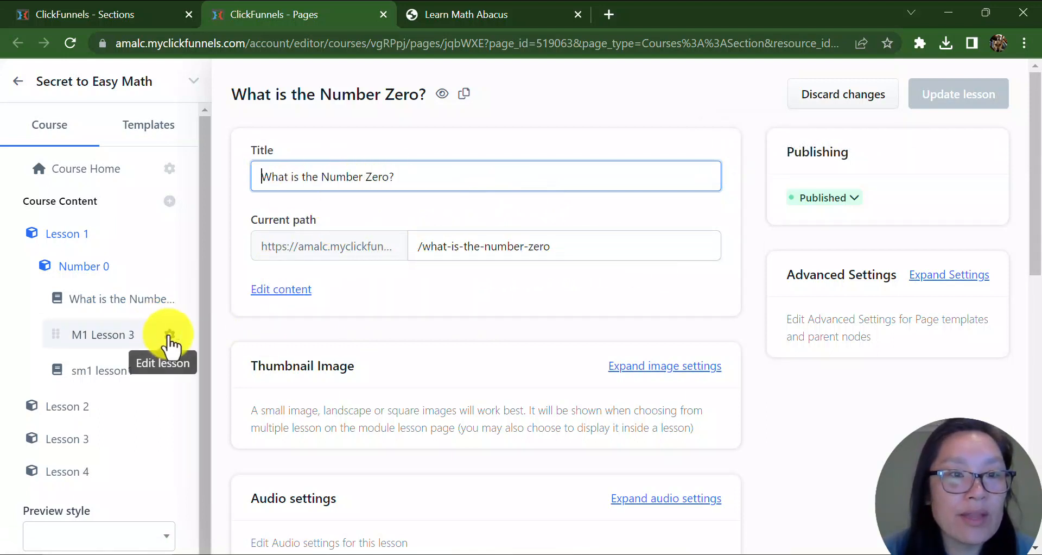
pyautogui.click(170, 336)
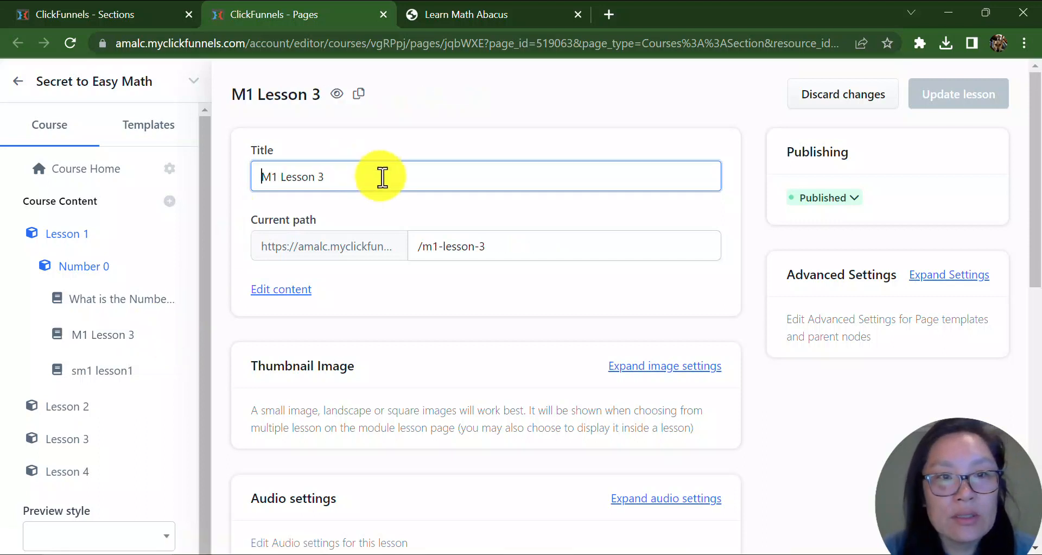
pyautogui.moveTo(381, 175); pyautogui.dragTo(141, 168)
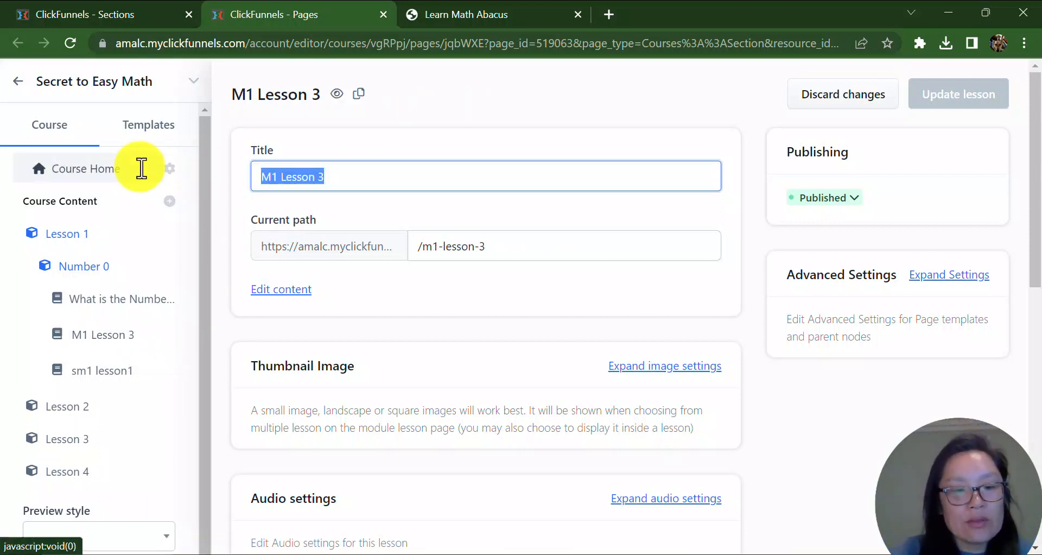
pyautogui.write('Ho')
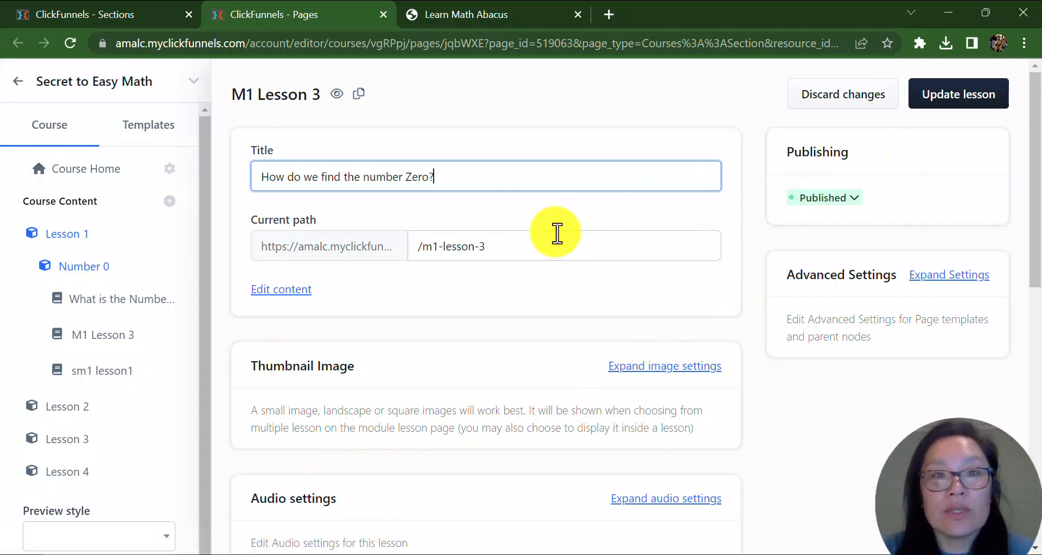
pyautogui.press('Tab')
pyautogui.press('BackSpace')
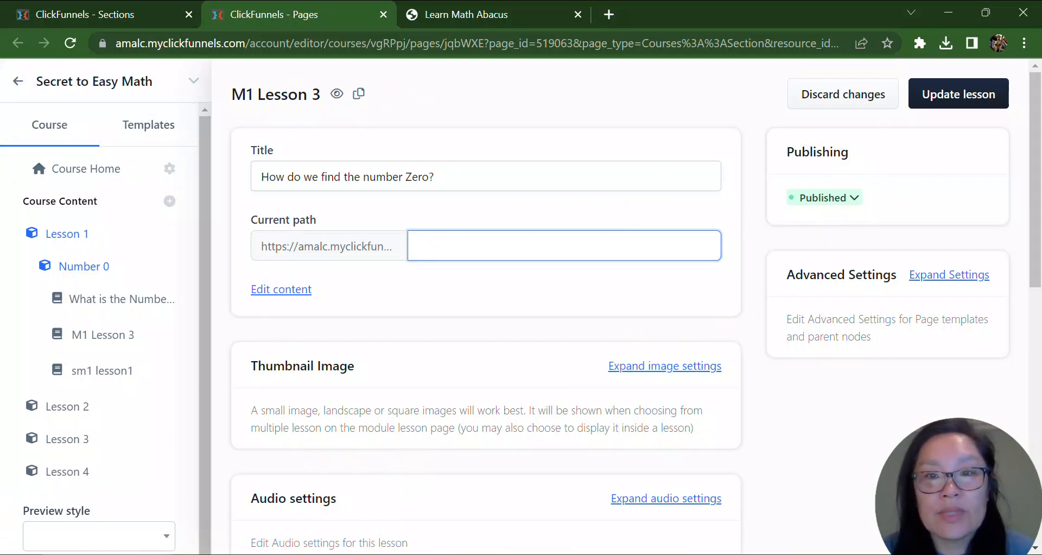
# Set this lesson's thumbnail to the pink zero tracing worksheet from the image gallery and update the lesson.
pyautogui.click(664, 366)
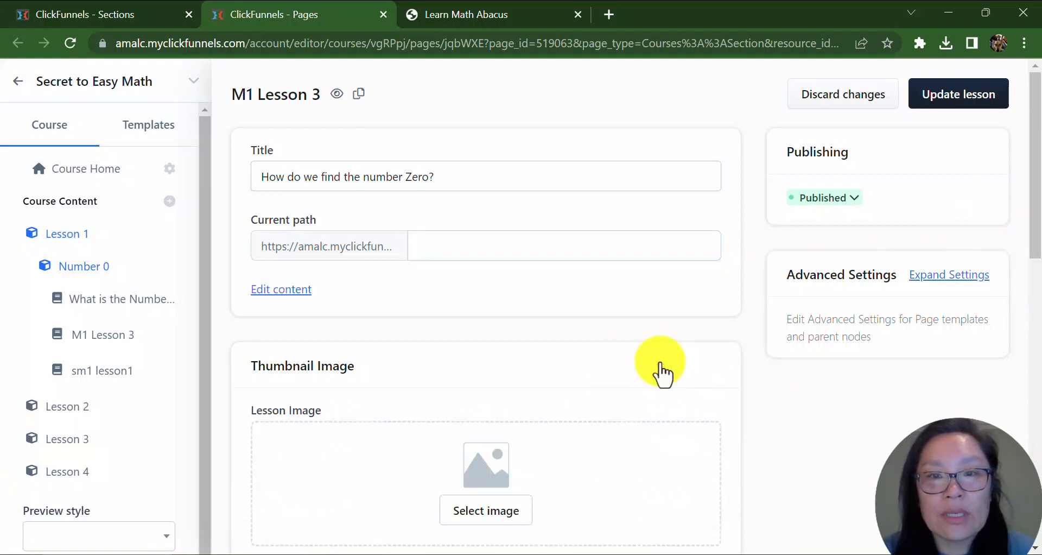
pyautogui.scroll(-6, 502, 402)
pyautogui.scroll(2, 489, 344)
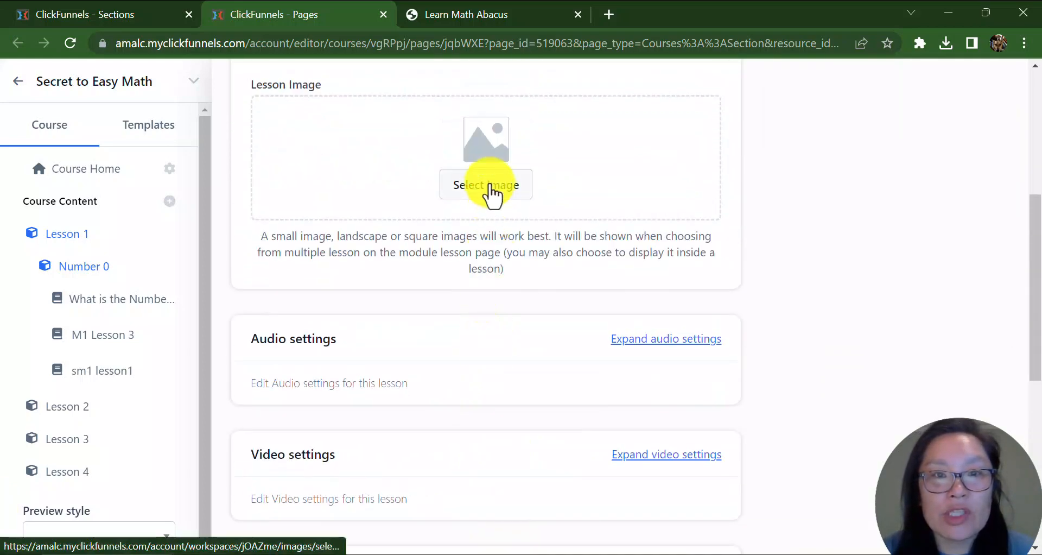
pyautogui.click(492, 186)
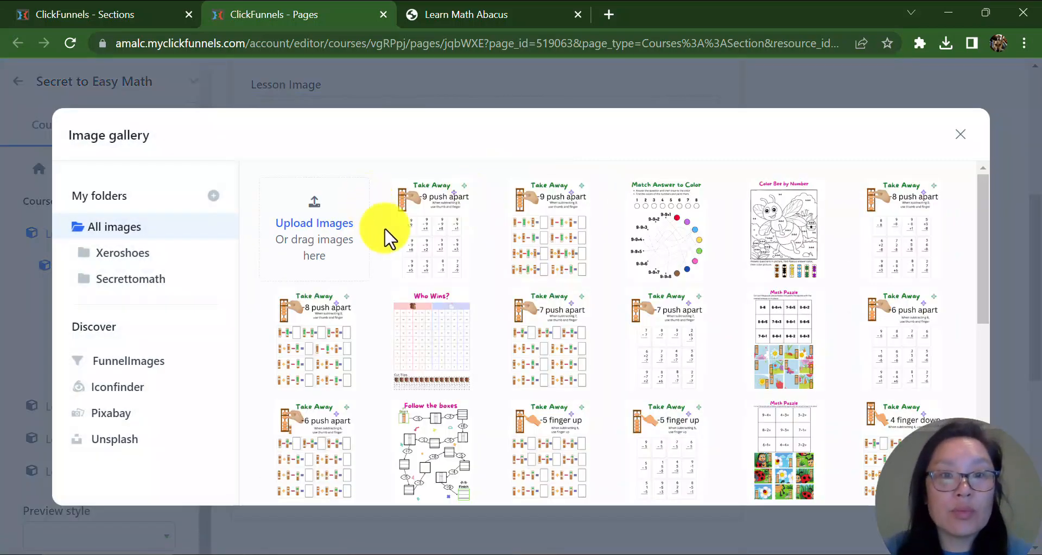
pyautogui.scroll(-8, 672, 304)
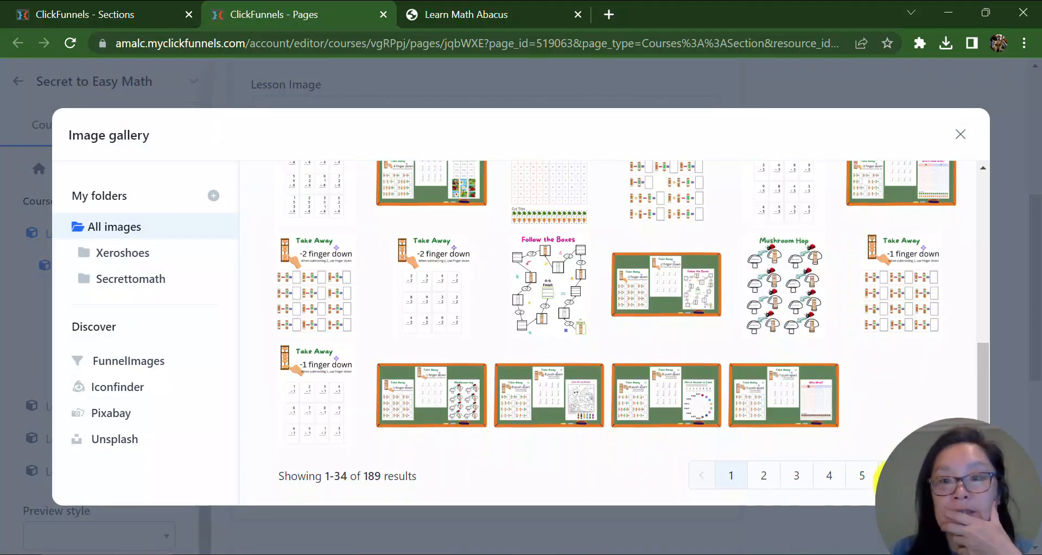
pyautogui.click(885, 475)
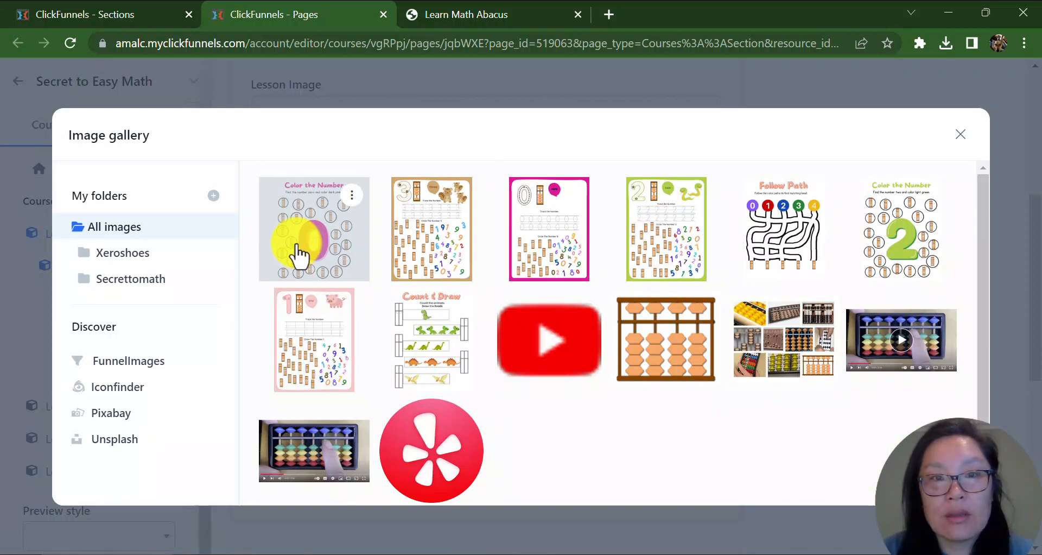
pyautogui.click(535, 274)
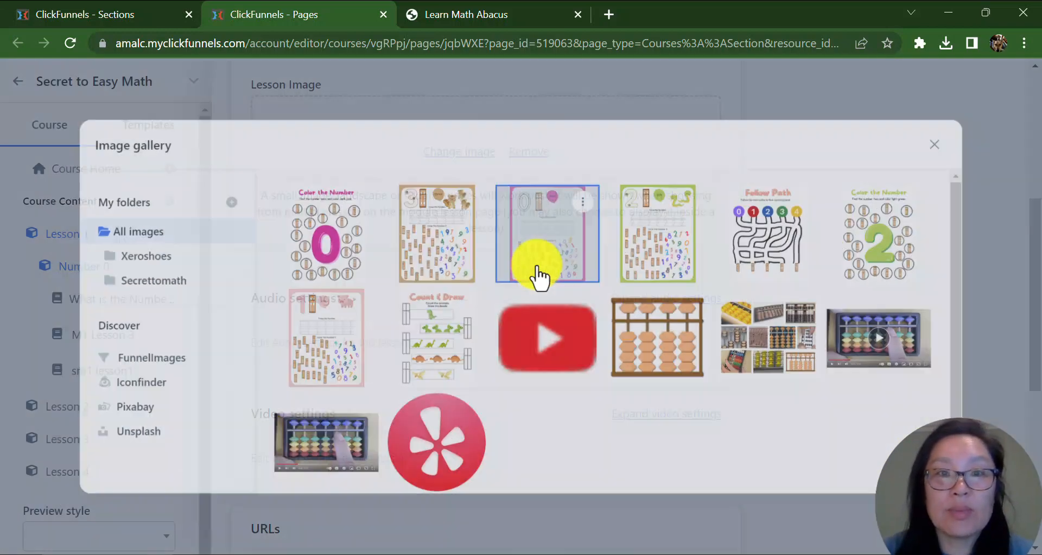
pyautogui.scroll(-1, 814, 407)
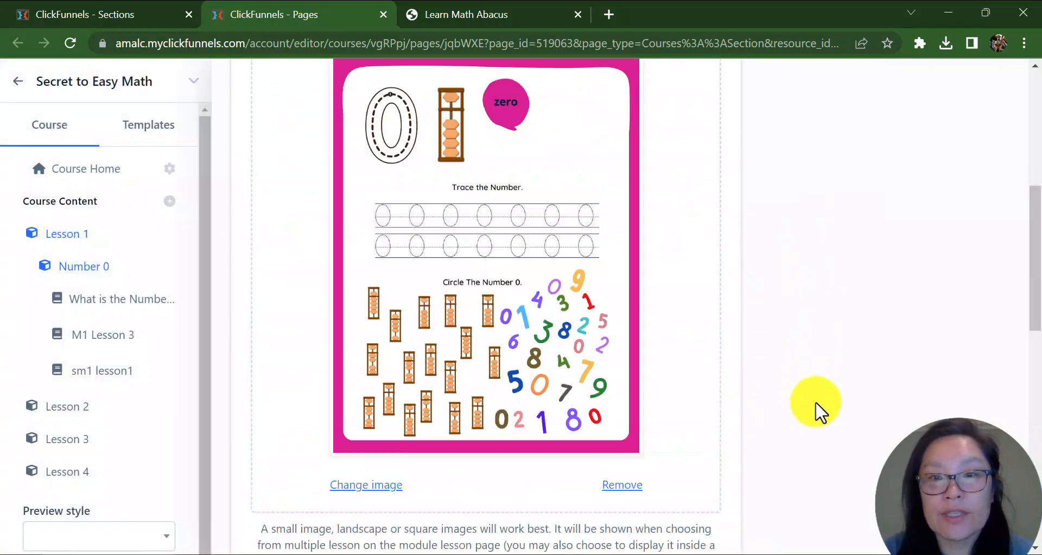
pyautogui.scroll(6, 817, 412)
pyautogui.click(959, 94)
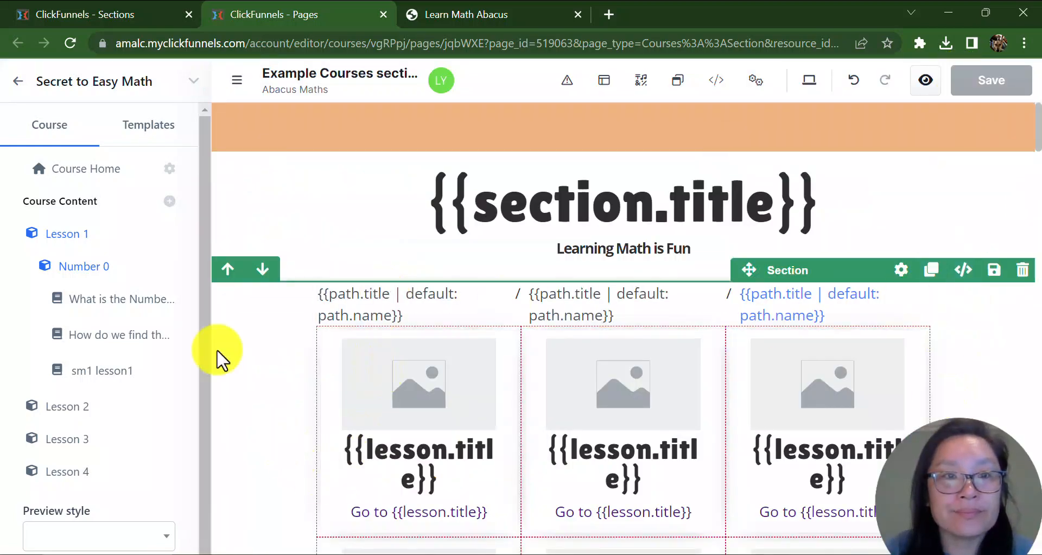
# Reload the live Number 0 module page to check the renamed lessons, then return to the editor.
pyautogui.click(495, 16)
pyautogui.click(71, 42)
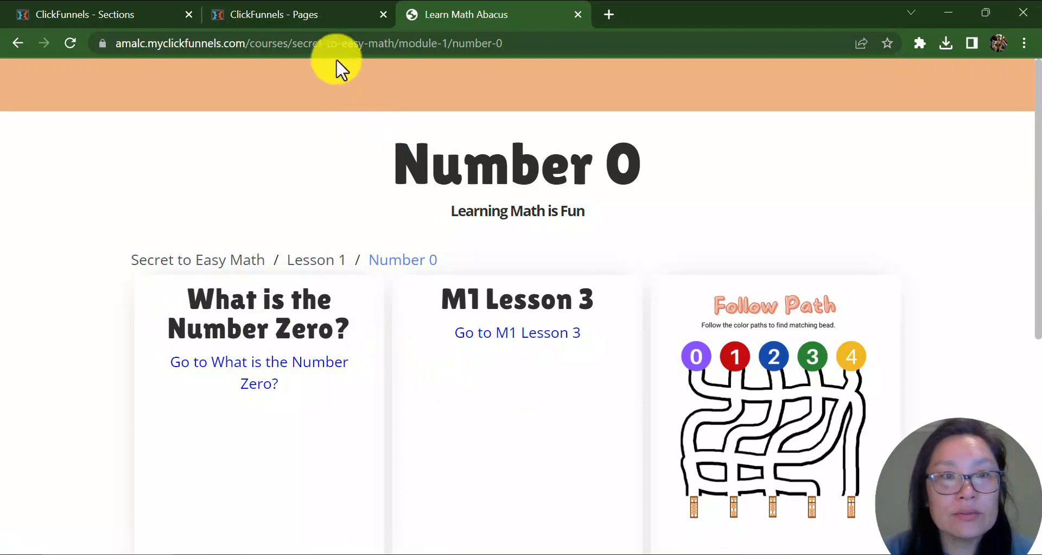
pyautogui.click(321, 14)
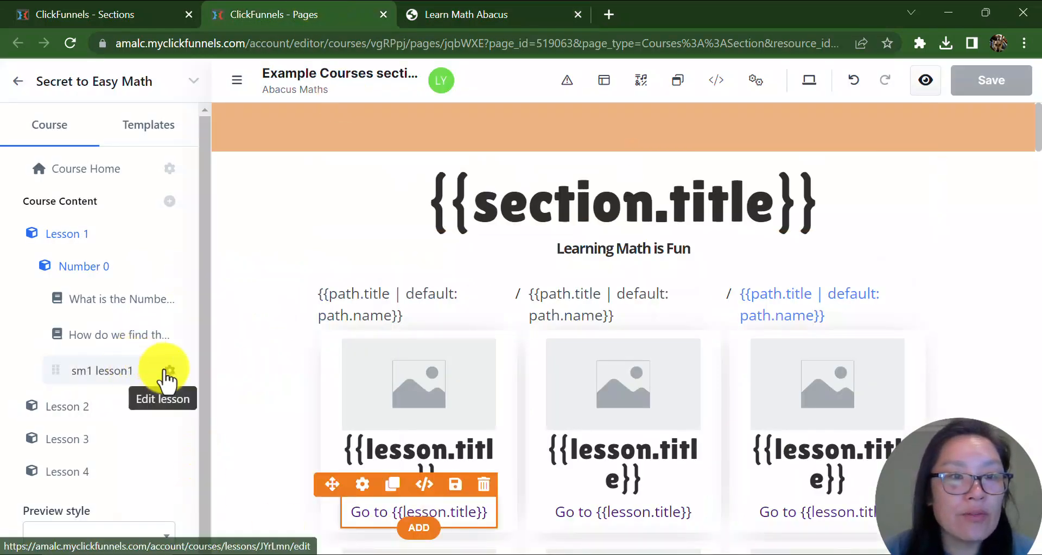
# Rename the sm1 lesson1 lesson to 'Follow the Path' and clear its current path.
pyautogui.click(168, 378)
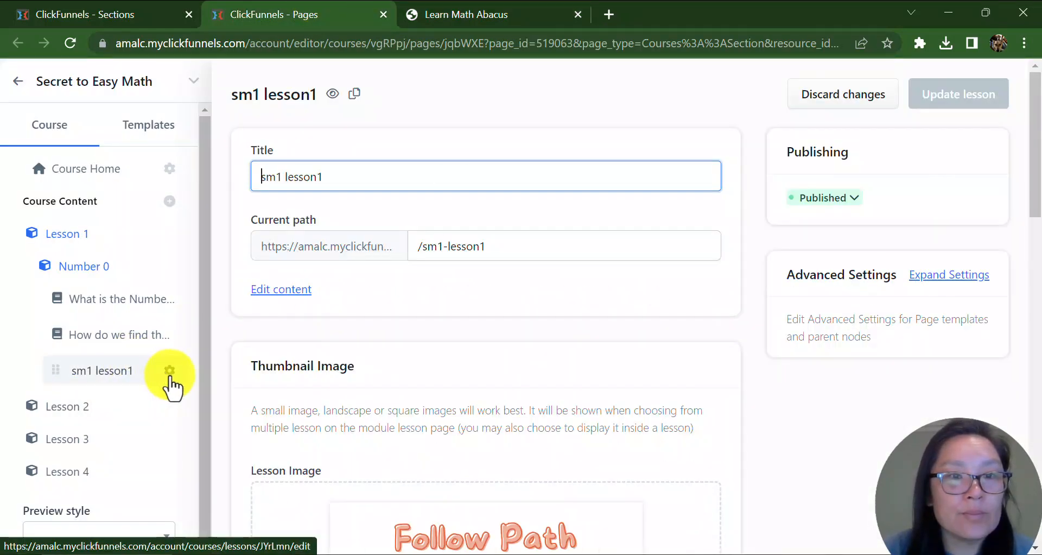
pyautogui.click(354, 174)
pyautogui.hotkey('ctrl', 'a')
pyautogui.write('w')
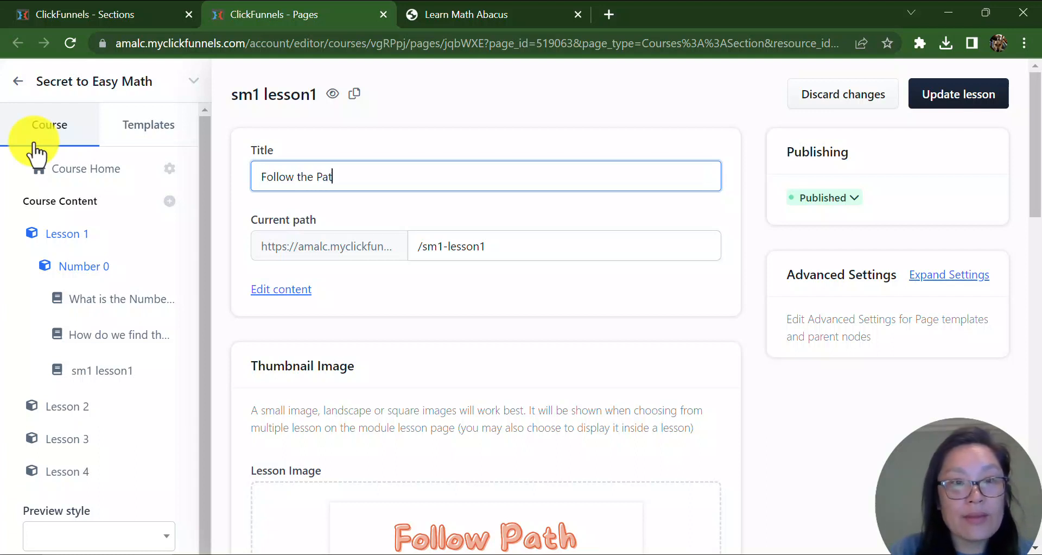
pyautogui.press('Tab')
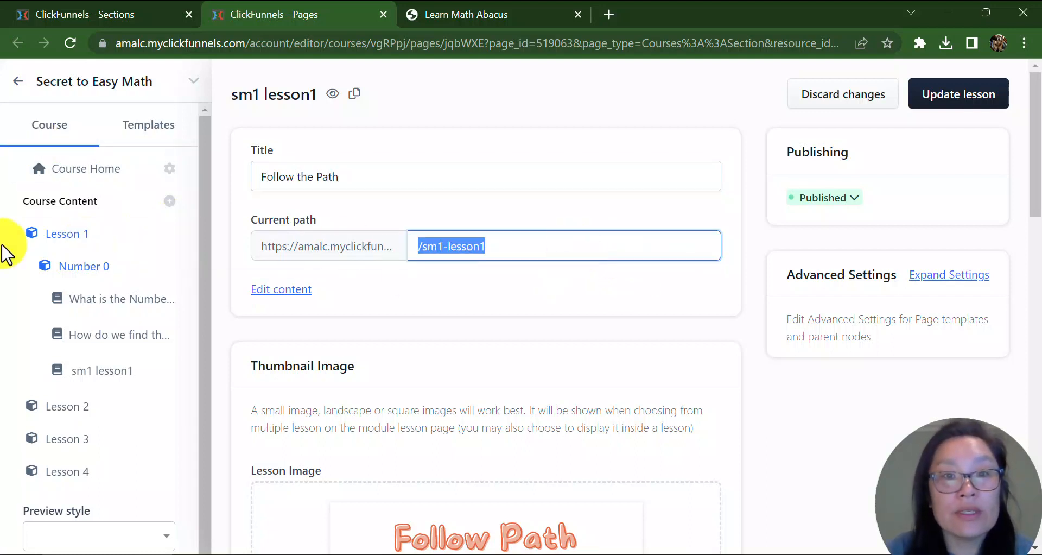
pyautogui.press('BackSpace')
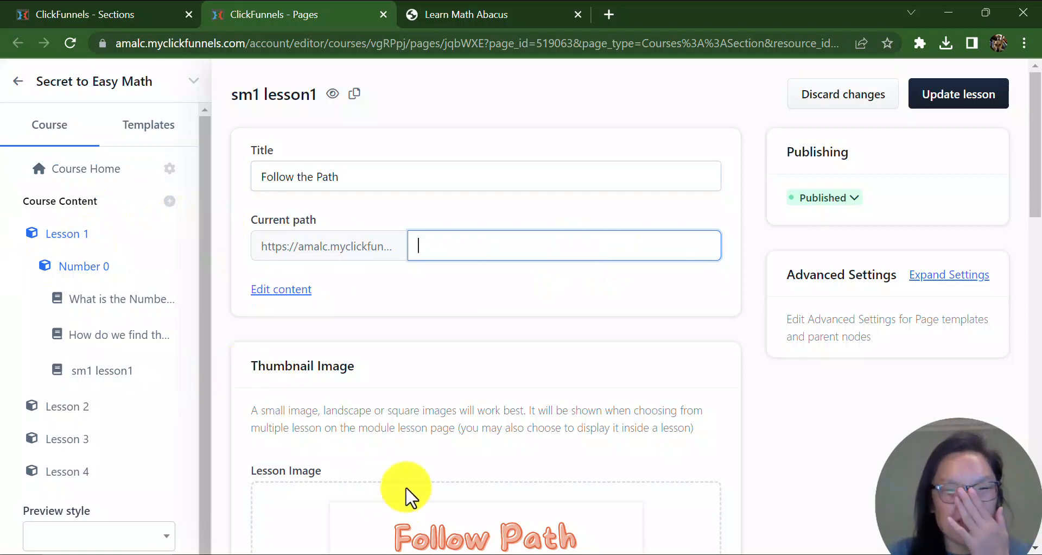
# Review the lesson's Follow Path thumbnail and update the lesson.
pyautogui.click(785, 516)
pyautogui.scroll(-9, 783, 518)
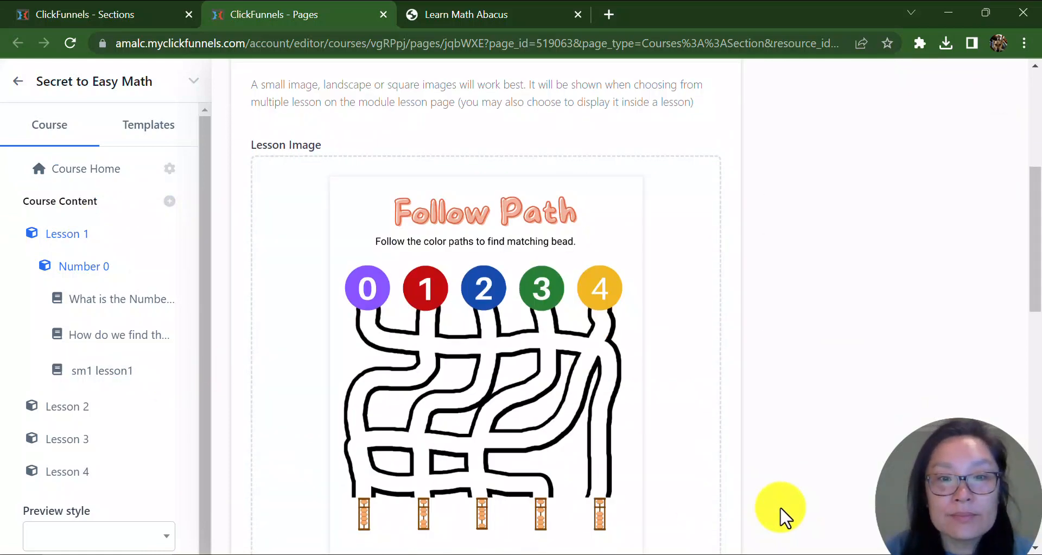
pyautogui.scroll(10, 782, 514)
pyautogui.scroll(-3, 950, 205)
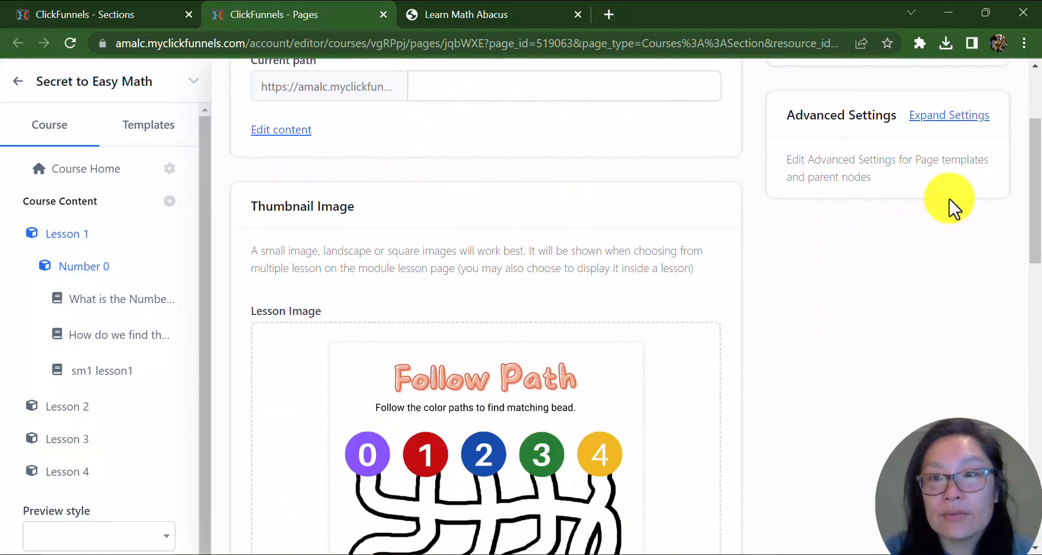
pyautogui.scroll(1, 819, 450)
pyautogui.scroll(-1, 964, 207)
pyautogui.scroll(3, 964, 206)
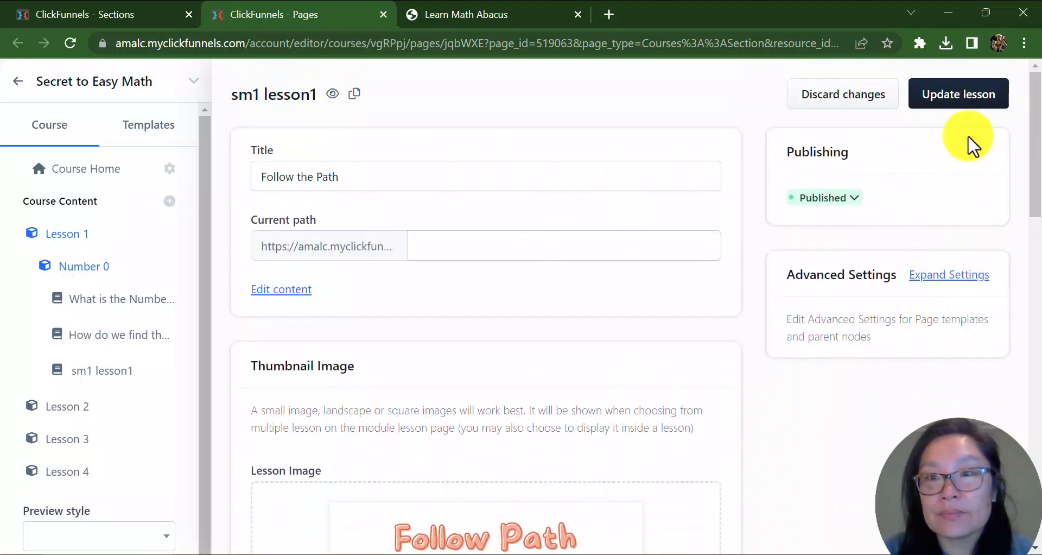
pyautogui.click(959, 101)
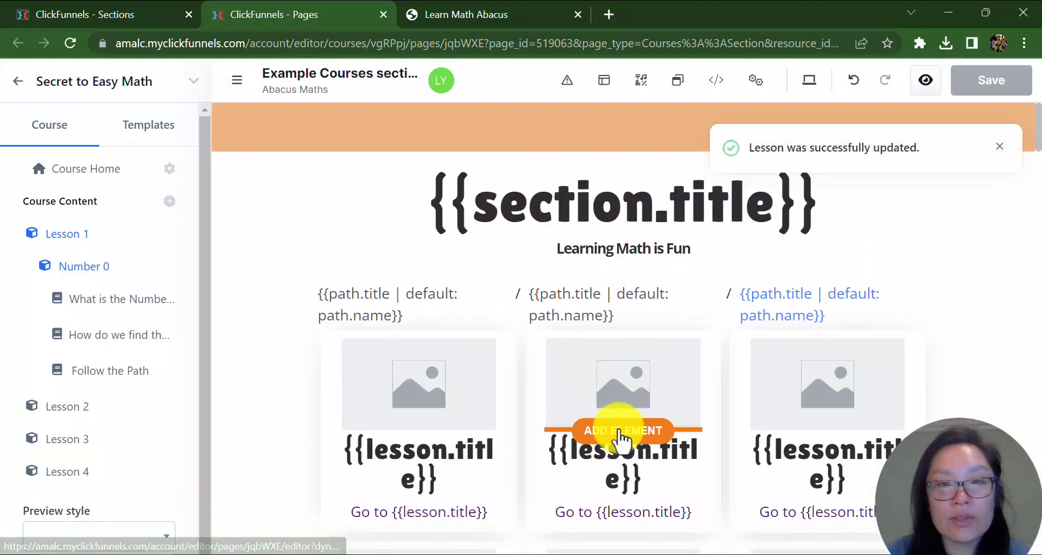
# Reload the live Number 0 module page to check the lesson titles and thumbnails, then close that tab.
pyautogui.click(486, 14)
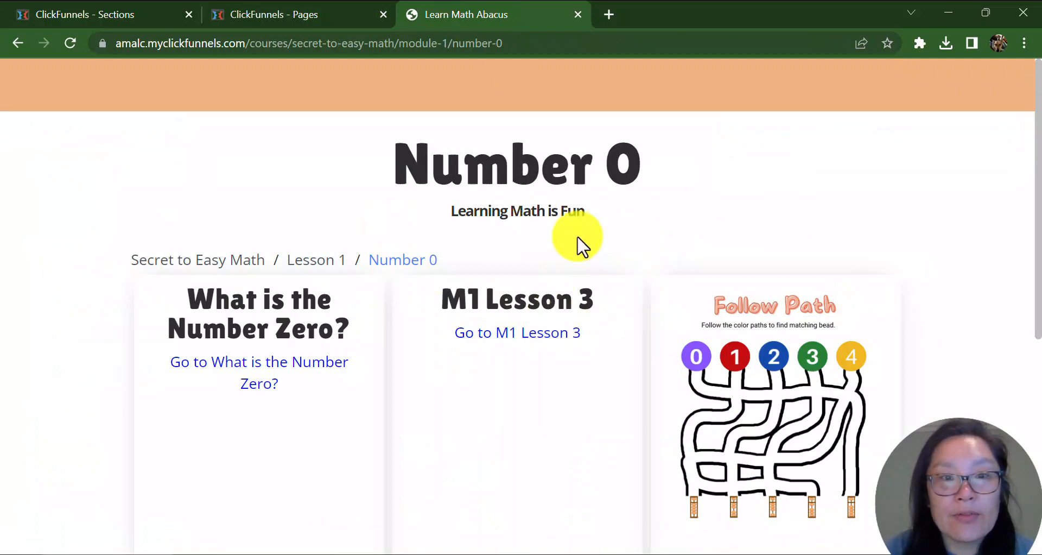
pyautogui.click(70, 44)
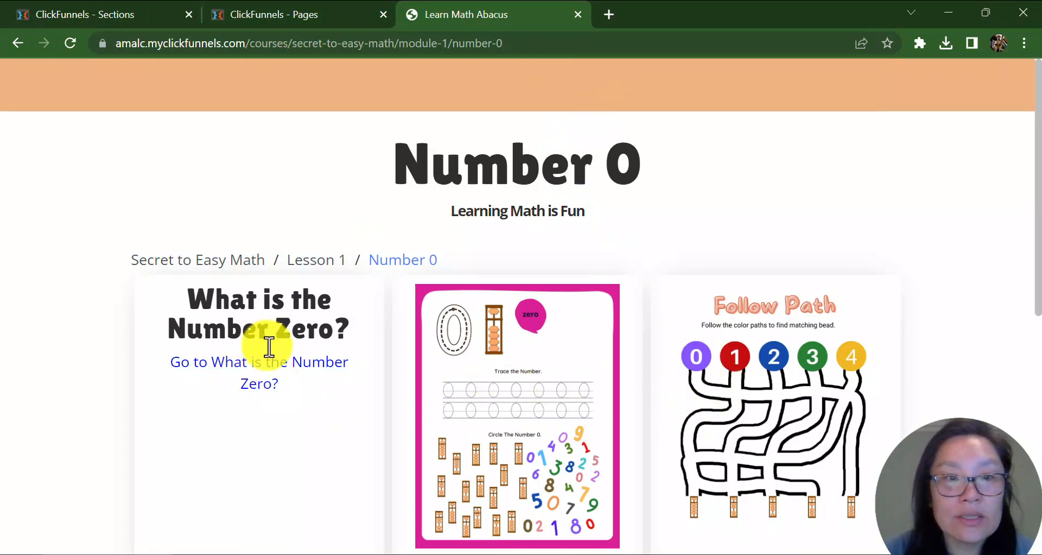
pyautogui.scroll(-3, 568, 351)
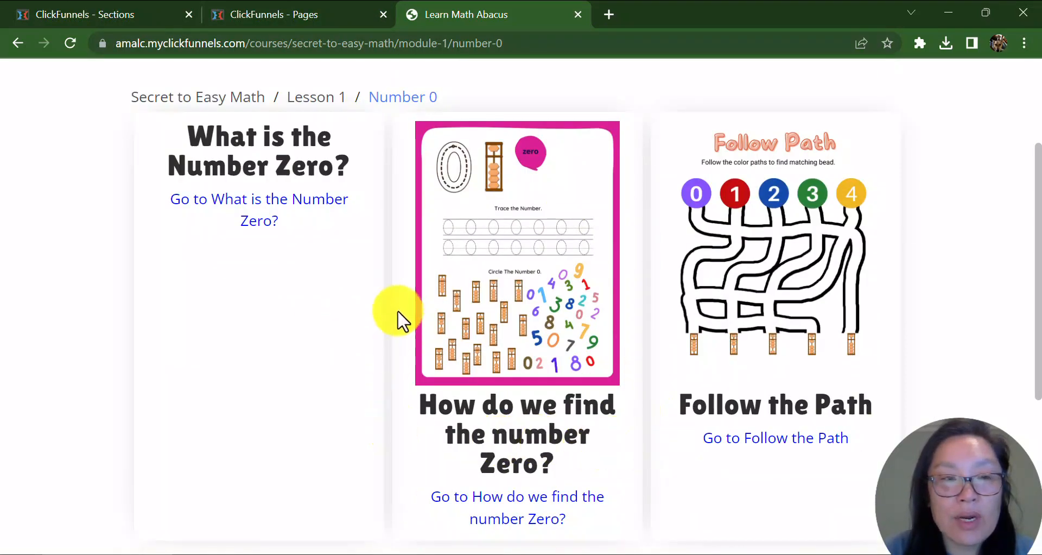
pyautogui.scroll(3, 400, 319)
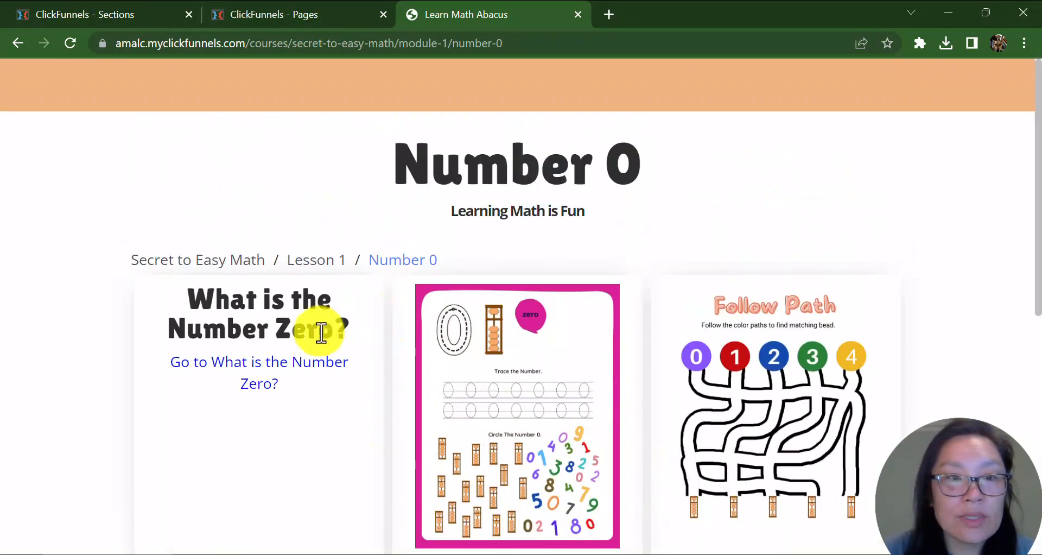
pyautogui.click(579, 14)
# Open the 'What is the Number Zero?' lesson settings and expand its thumbnail image settings.
pyautogui.scroll(-3, 465, 344)
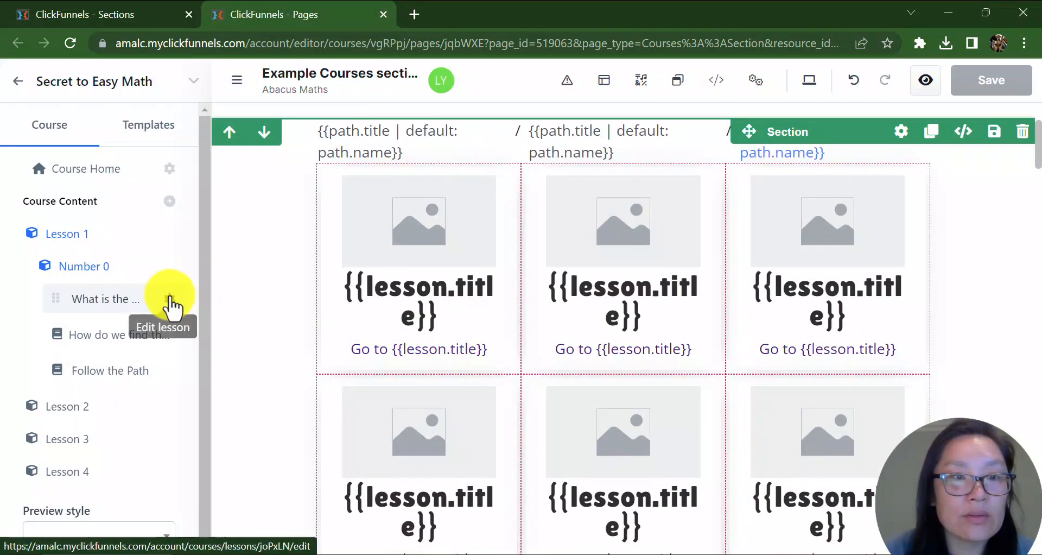
pyautogui.click(169, 300)
pyautogui.scroll(-3, 521, 385)
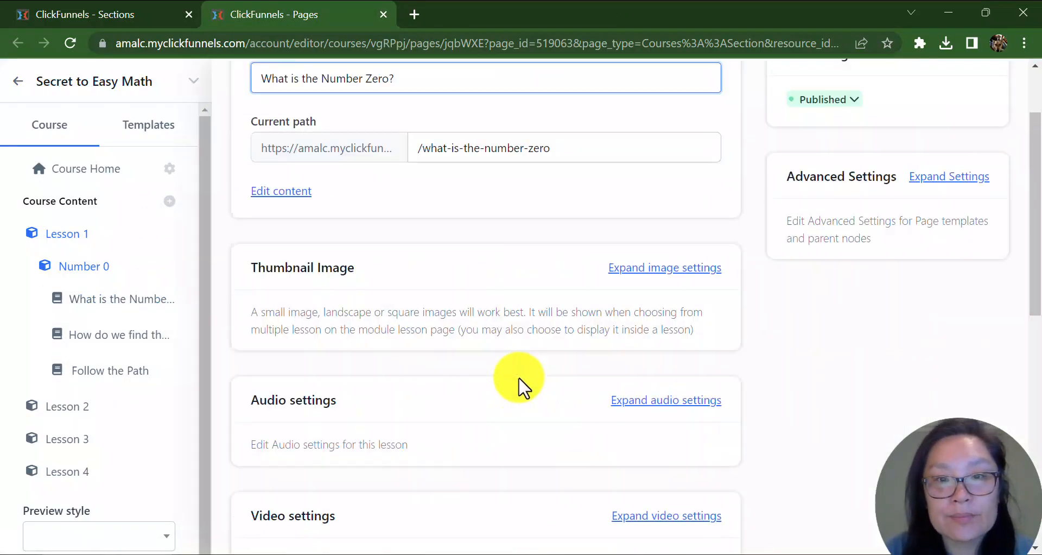
pyautogui.click(716, 205)
# Set this lesson's thumbnail to the pink Color the Number zero worksheet from the image gallery and update the lesson.
pyautogui.scroll(2, 559, 397)
pyautogui.scroll(-3, 557, 395)
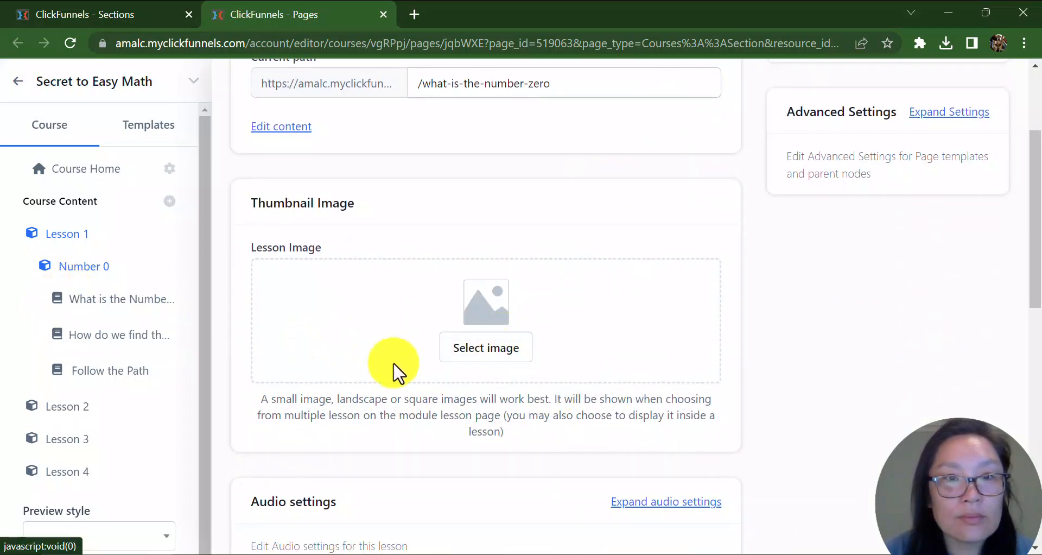
pyautogui.click(507, 367)
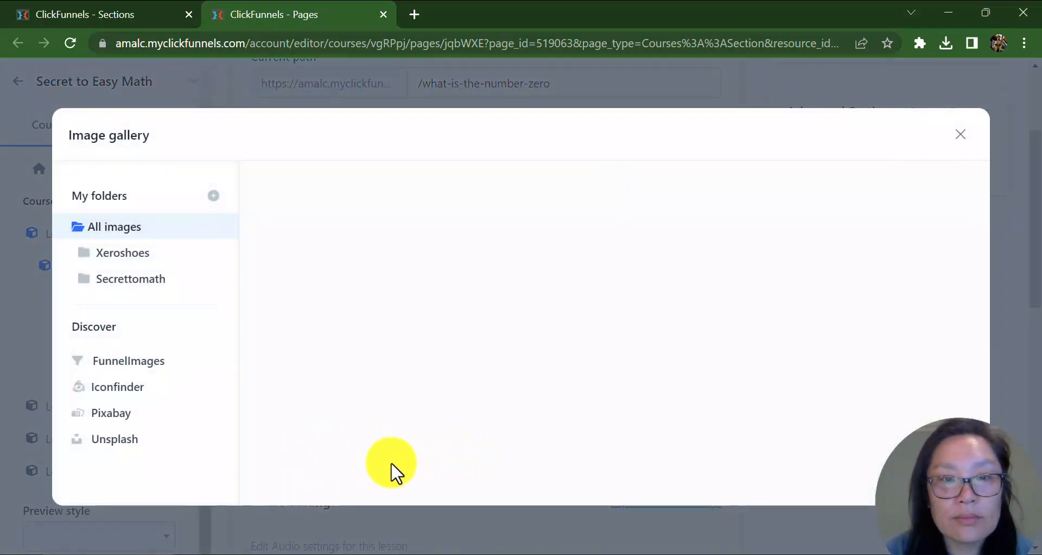
pyautogui.scroll(-5, 923, 372)
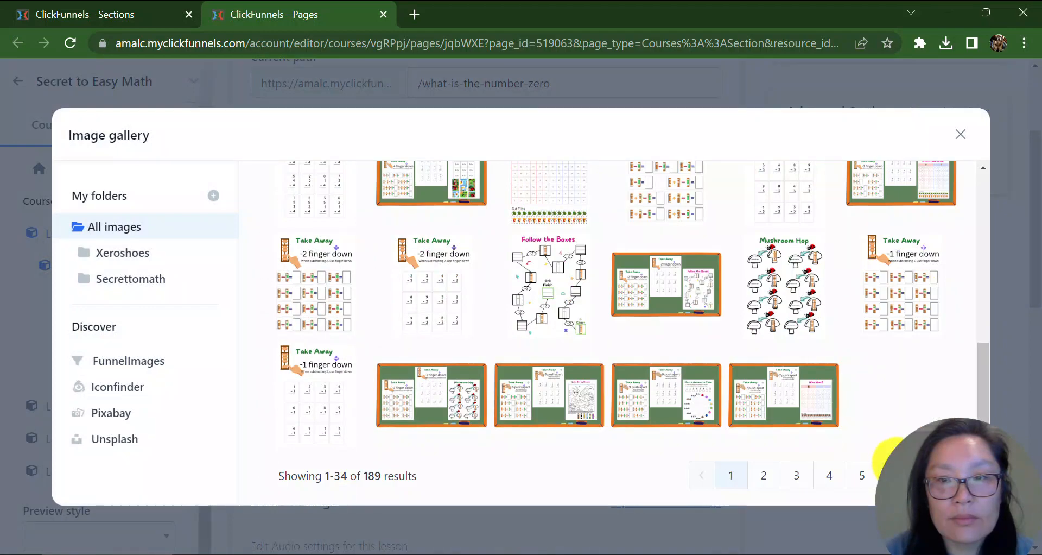
pyautogui.scroll(10, 896, 461)
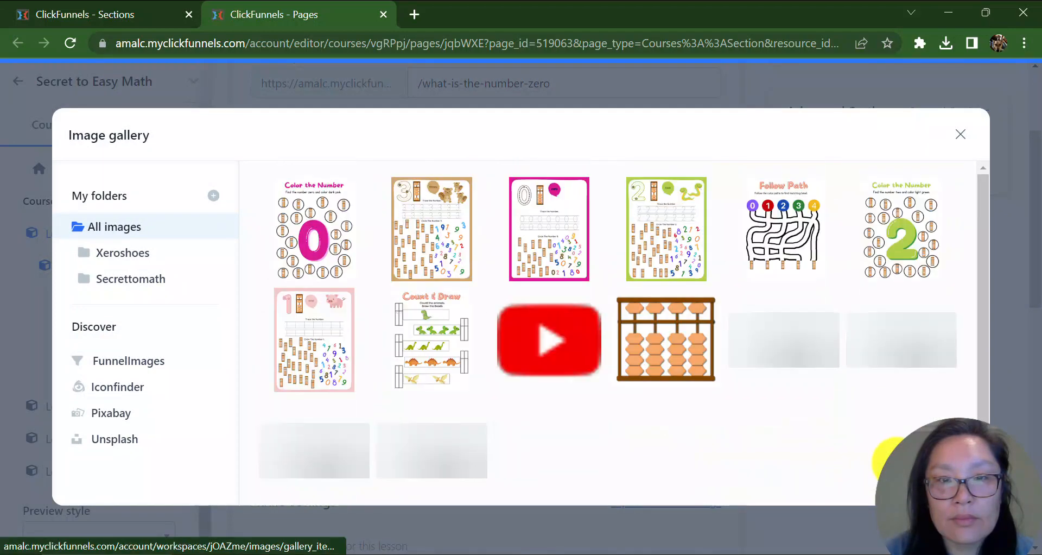
pyautogui.click(325, 264)
pyautogui.scroll(-10, 923, 414)
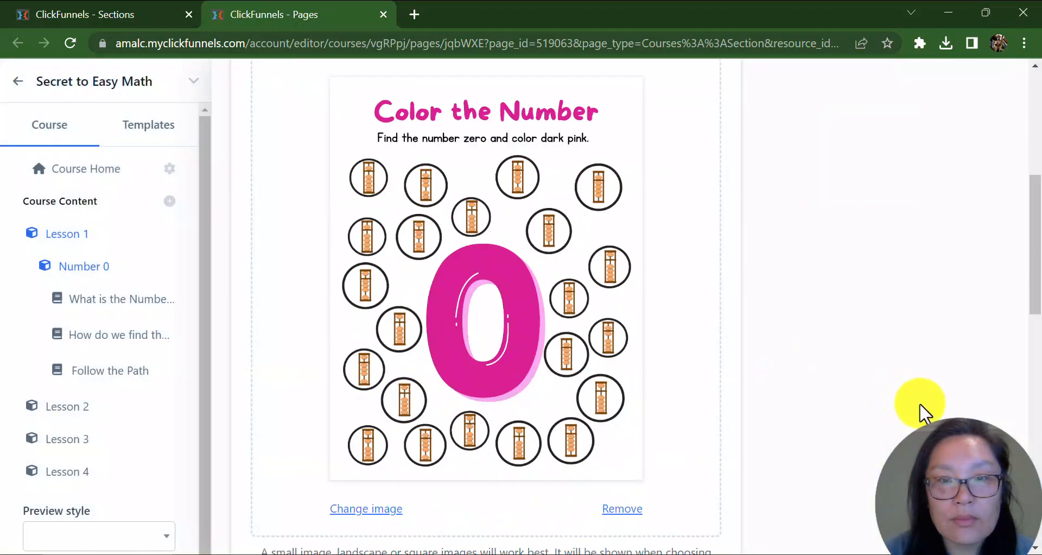
pyautogui.scroll(3, 891, 405)
pyautogui.scroll(7, 880, 398)
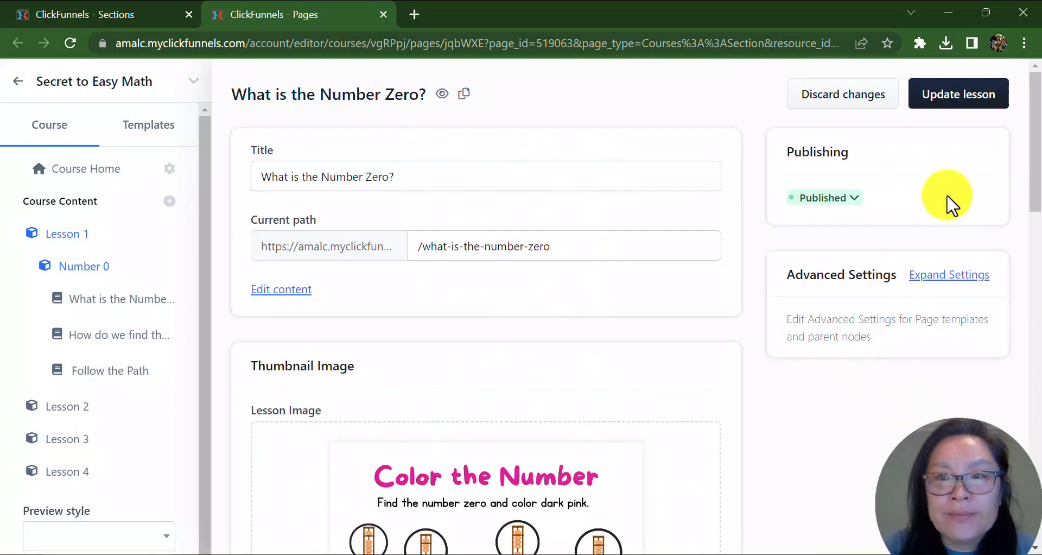
pyautogui.click(987, 97)
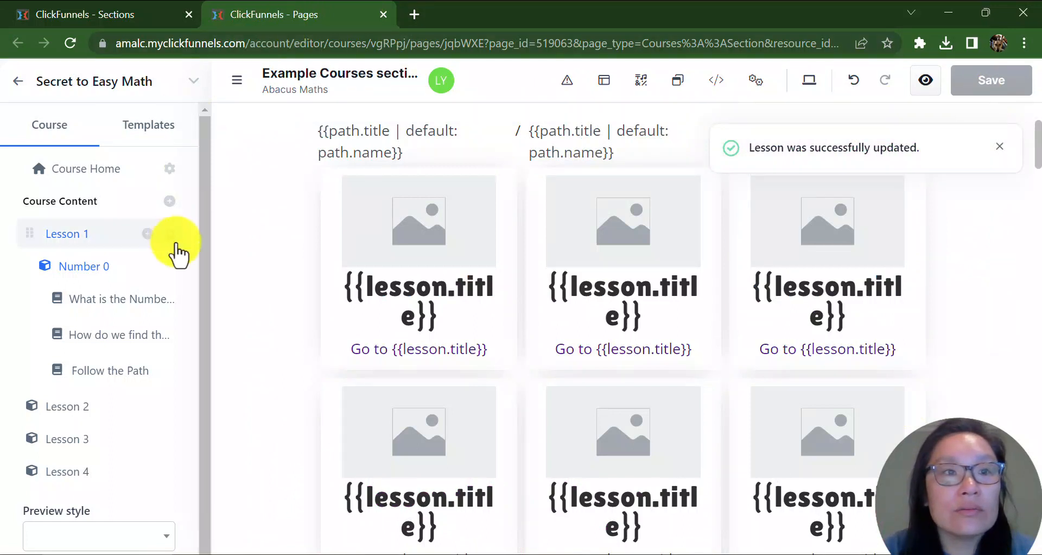
# Preview the section template page, then close the preview tab.
pyautogui.click(927, 83)
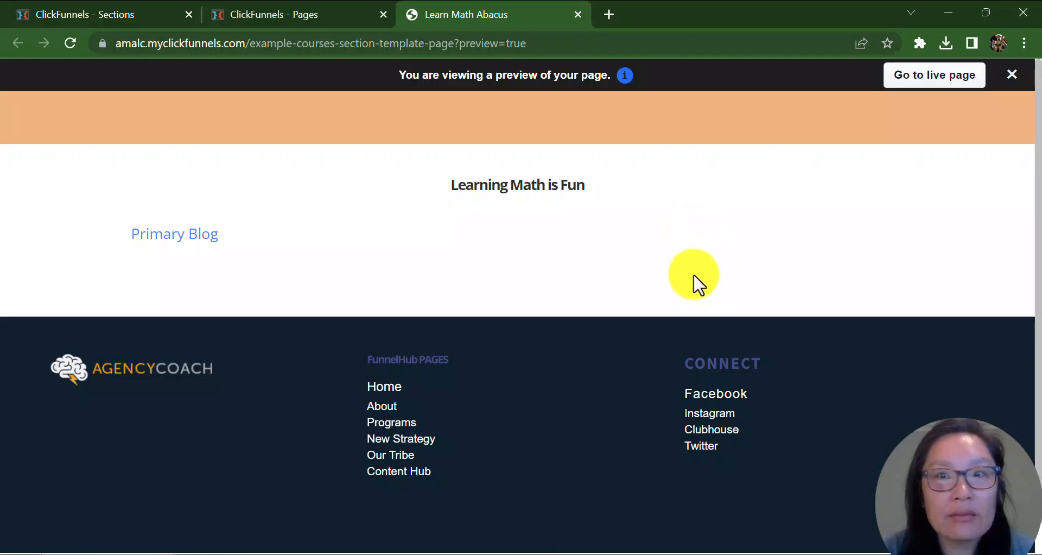
pyautogui.hotkey('ctrl', 'w')
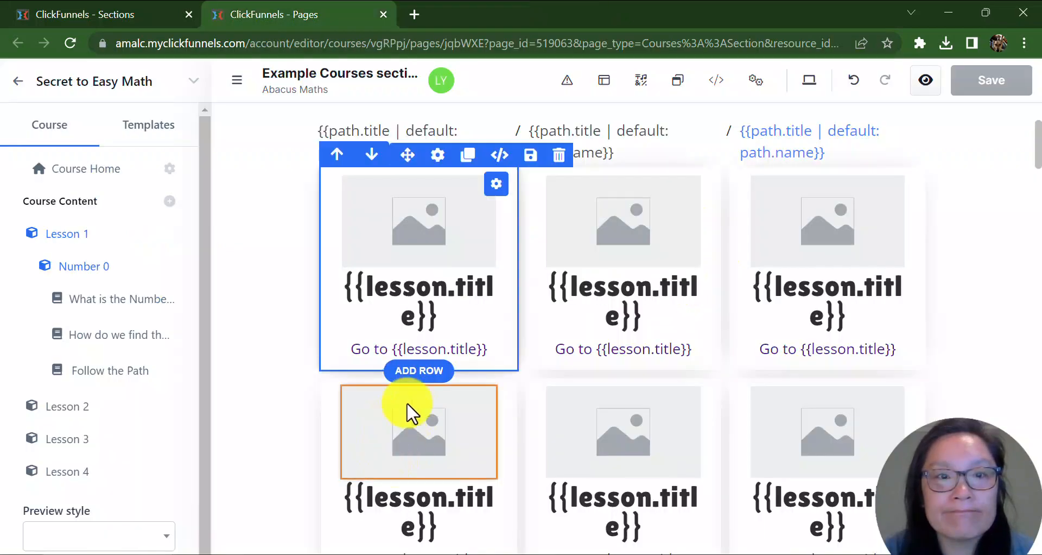
pyautogui.scroll(2, 340, 291)
pyautogui.scroll(1, 304, 269)
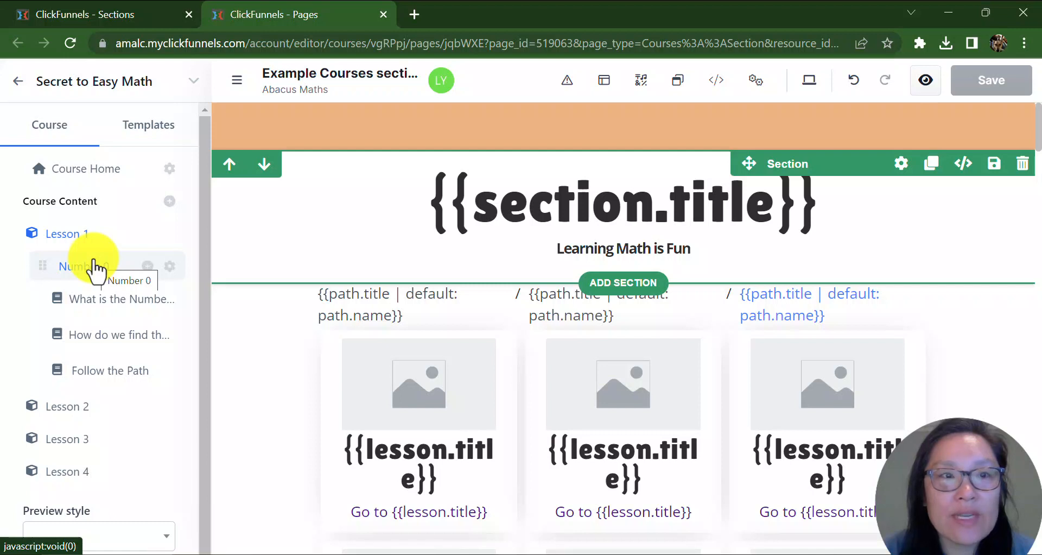
# Open the Number 0 module settings and preview the module page.
pyautogui.click(168, 269)
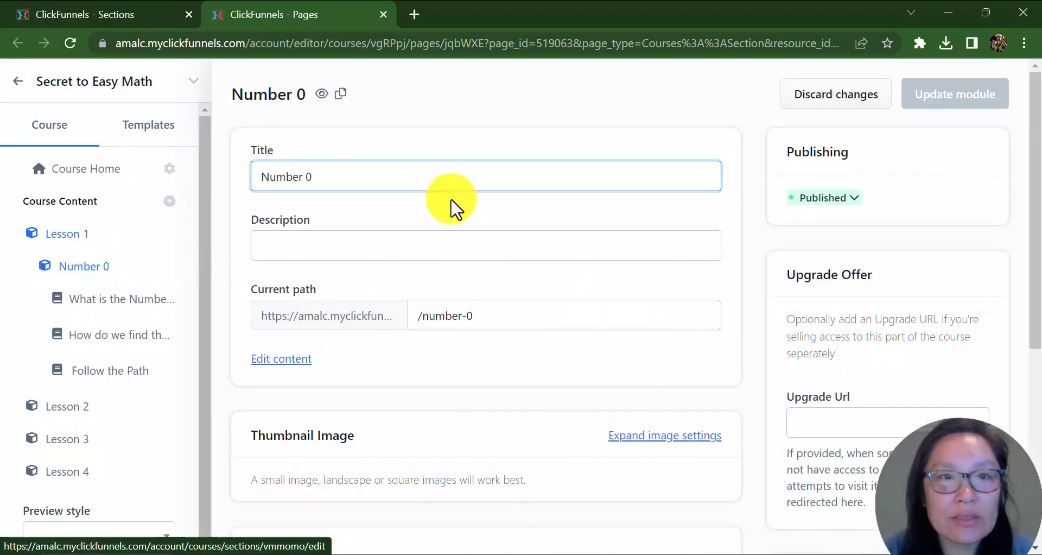
pyautogui.click(323, 95)
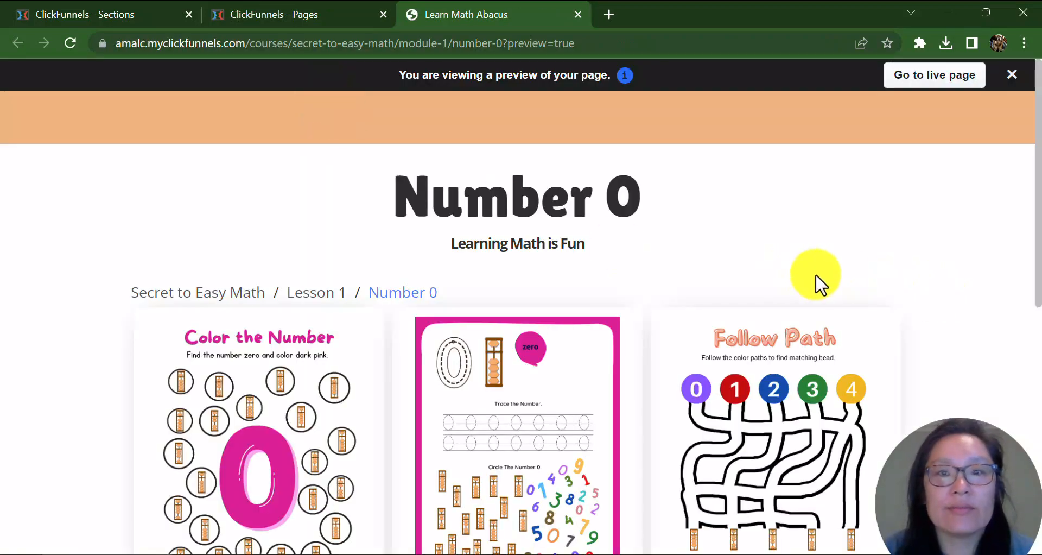
pyautogui.scroll(-5, 793, 291)
pyautogui.scroll(5, 542, 217)
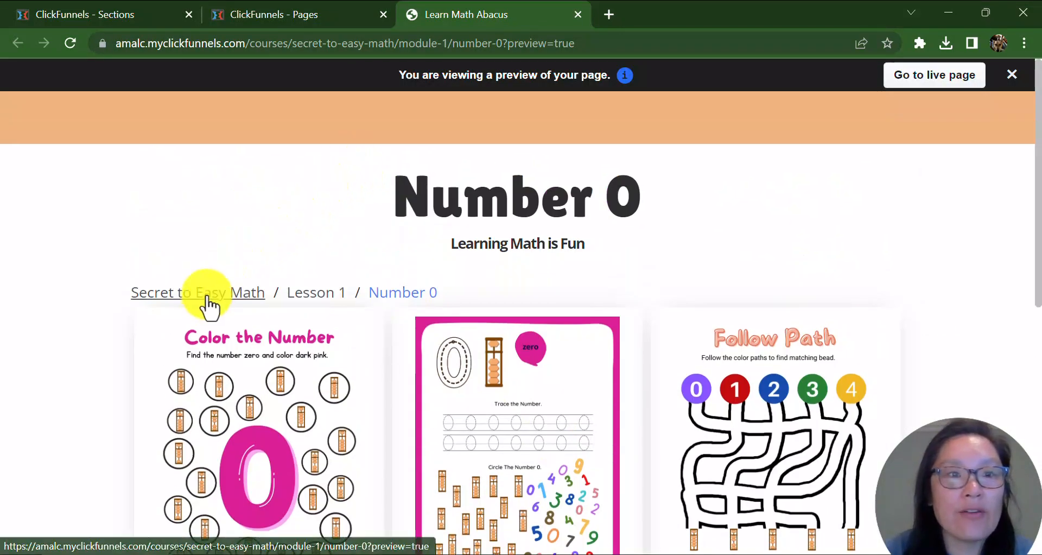
# Navigate from the course home page into Lesson 1 to examine how the Number 0 module appears.
pyautogui.click(209, 302)
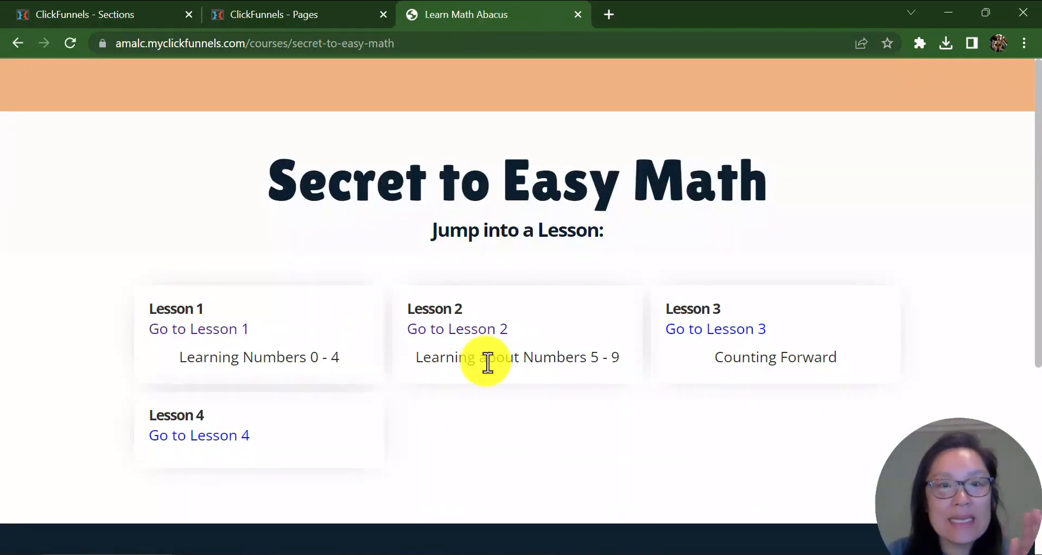
pyautogui.click(240, 336)
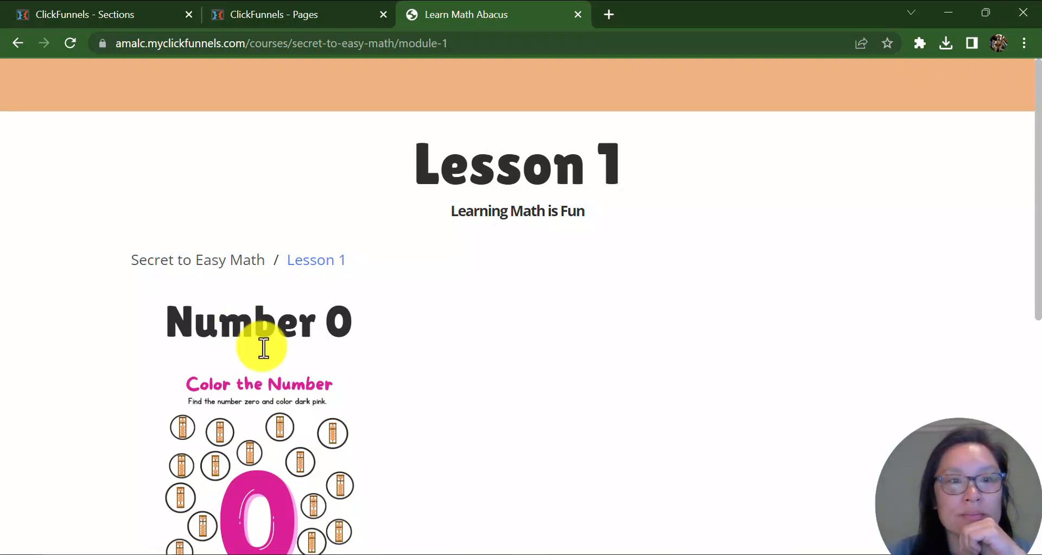
pyautogui.click(251, 274)
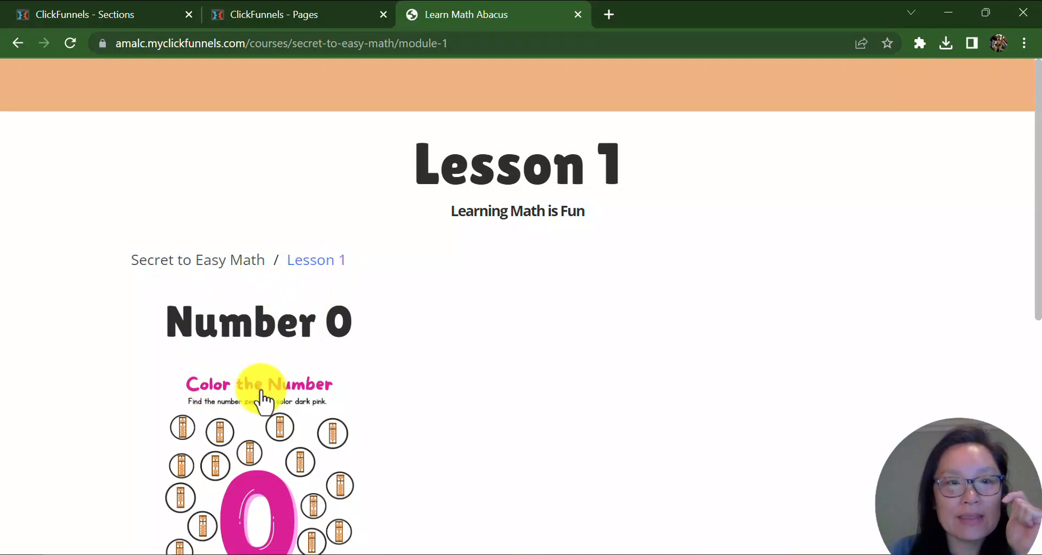
pyautogui.click(251, 416)
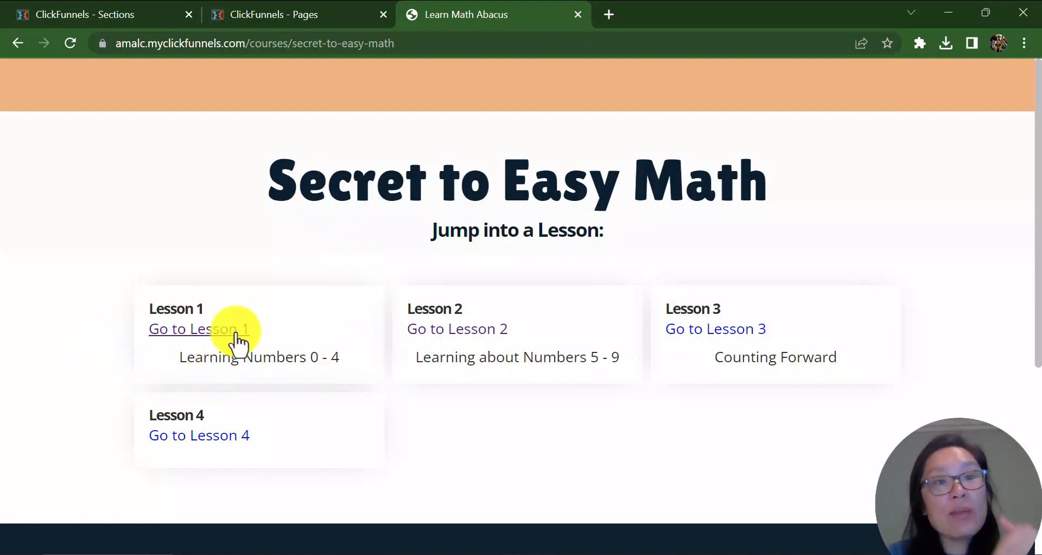
pyautogui.click(219, 344)
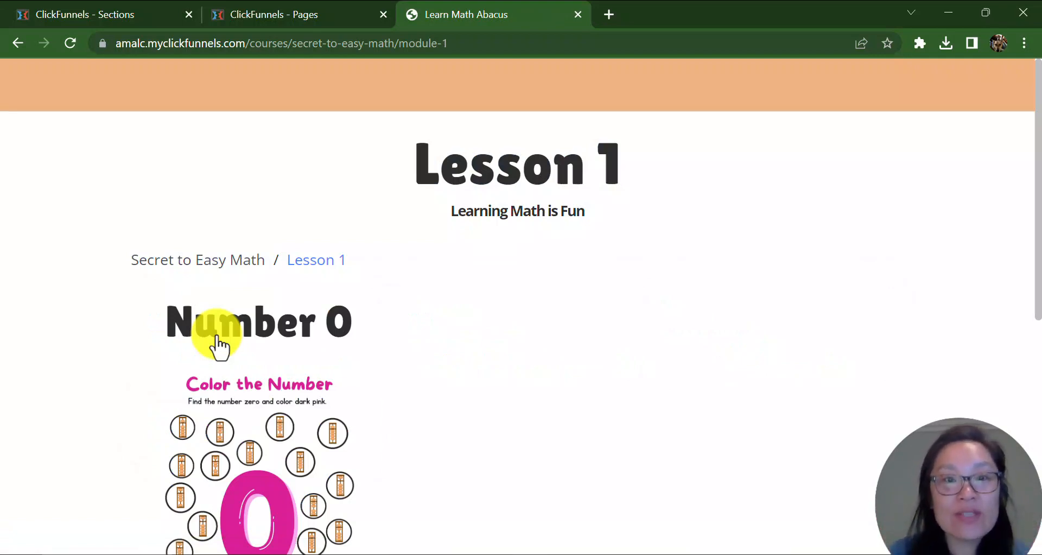
pyautogui.moveTo(449, 211); pyautogui.dragTo(589, 224)
pyautogui.click(553, 317)
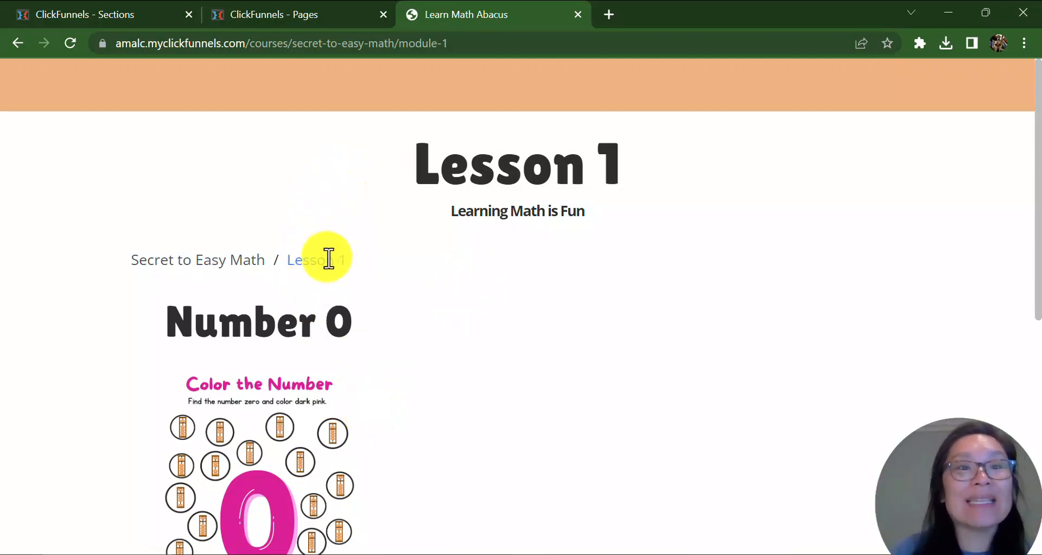
pyautogui.click(268, 429)
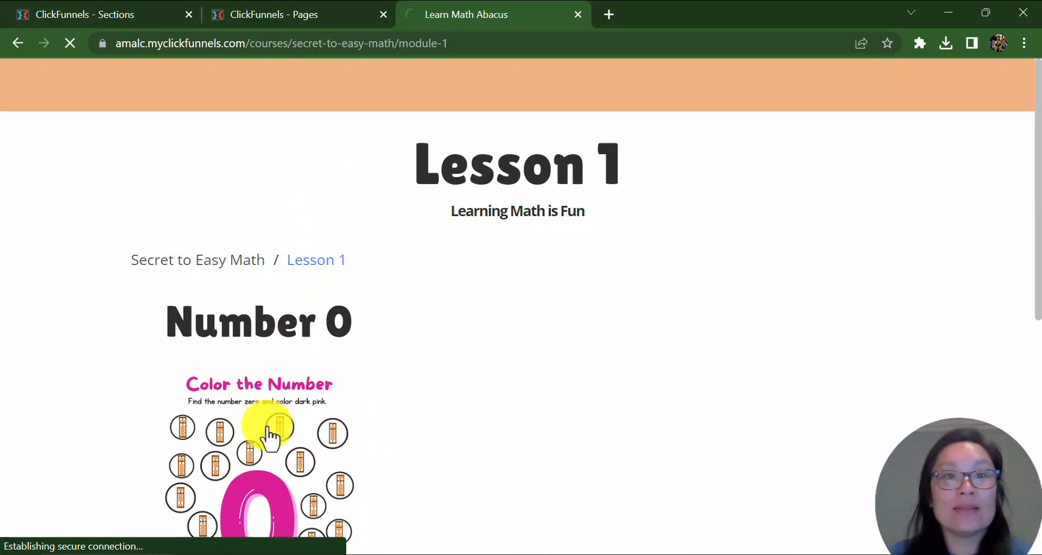